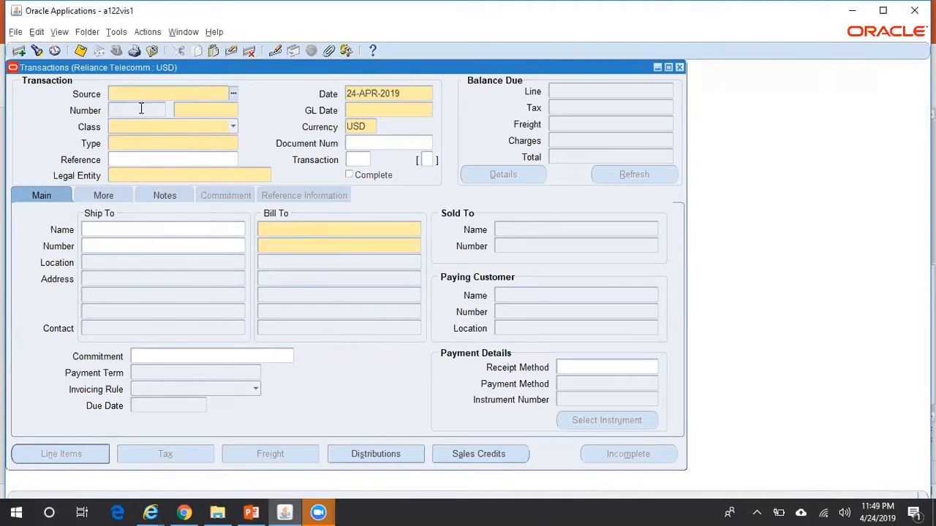
Set the transaction source to MANUAL-OTHER, class to Invoice and type to Manual_INV
left_click(232, 92)
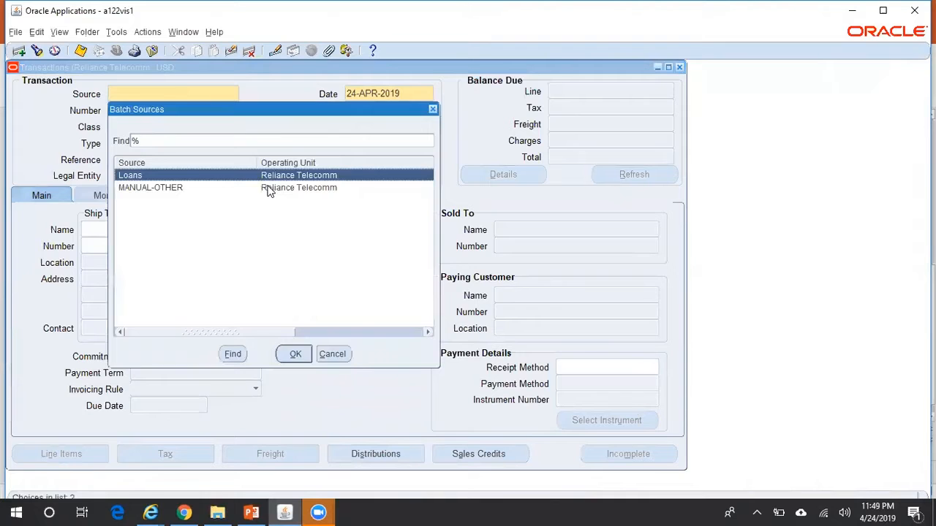
double_click(268, 188)
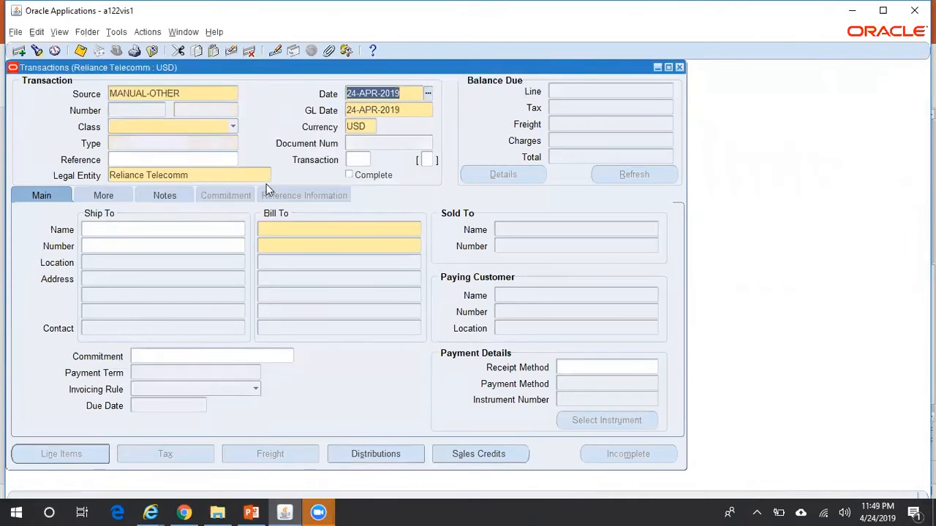
left_click(233, 124)
left_click(211, 114)
left_click(204, 143)
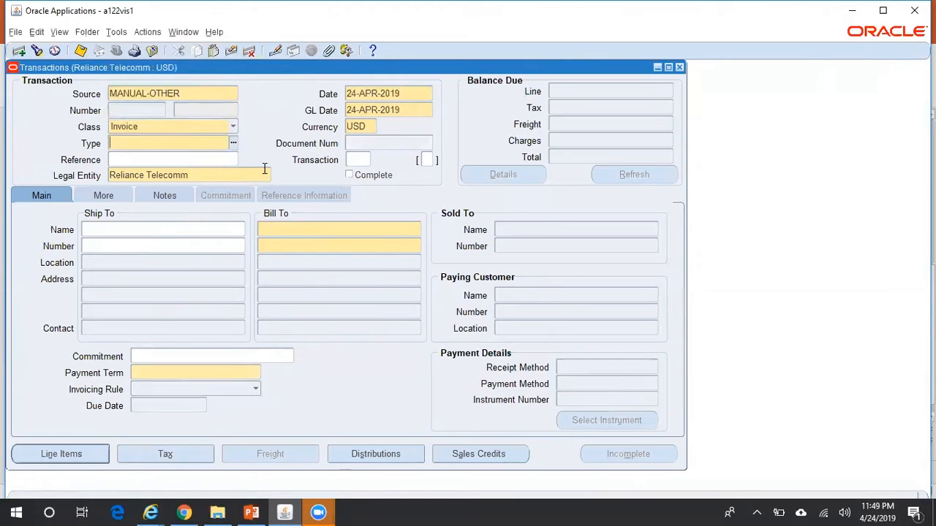
key("ctrl+l")
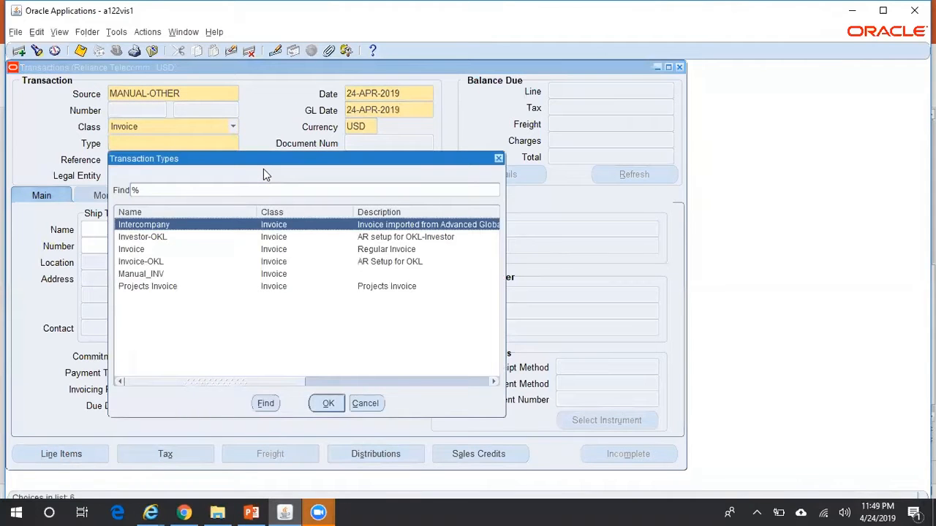
key("Down")
key("Down")
key("Down")
key("Down")
key("Return")
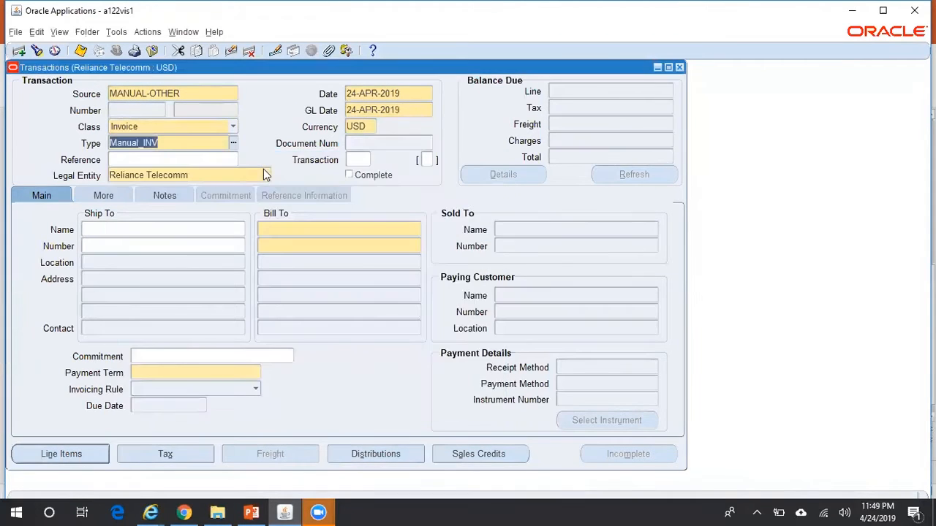
Bill the invoice to ABC Holdings Pvt Ltd and open its line items
left_click(303, 228)
type("ABC")
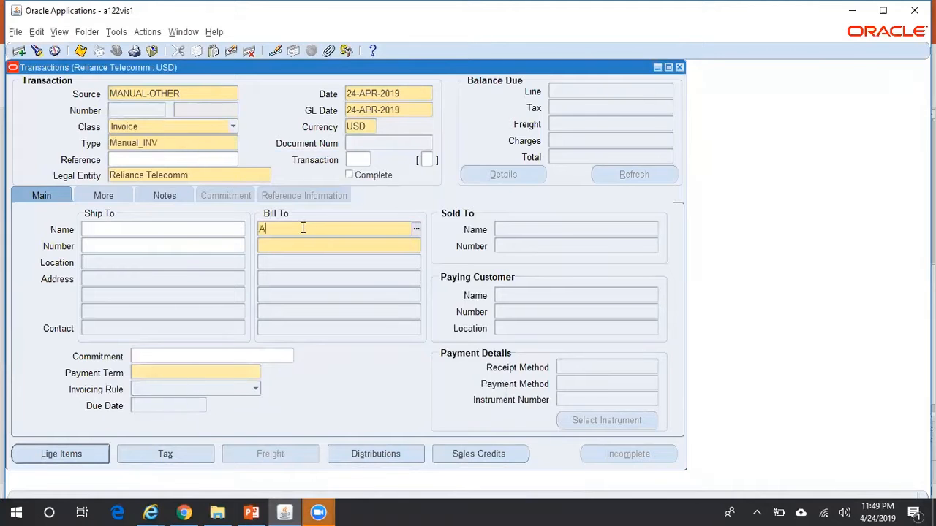
key("Tab")
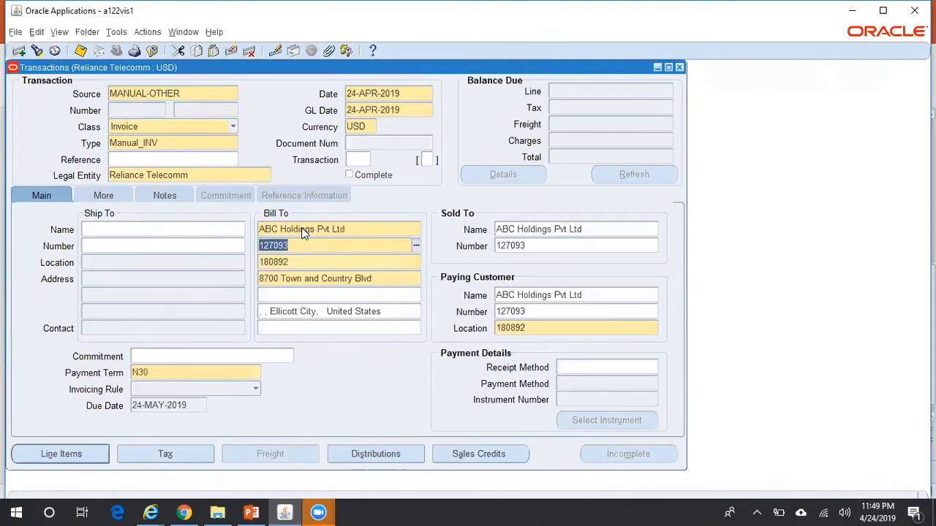
left_click(87, 457)
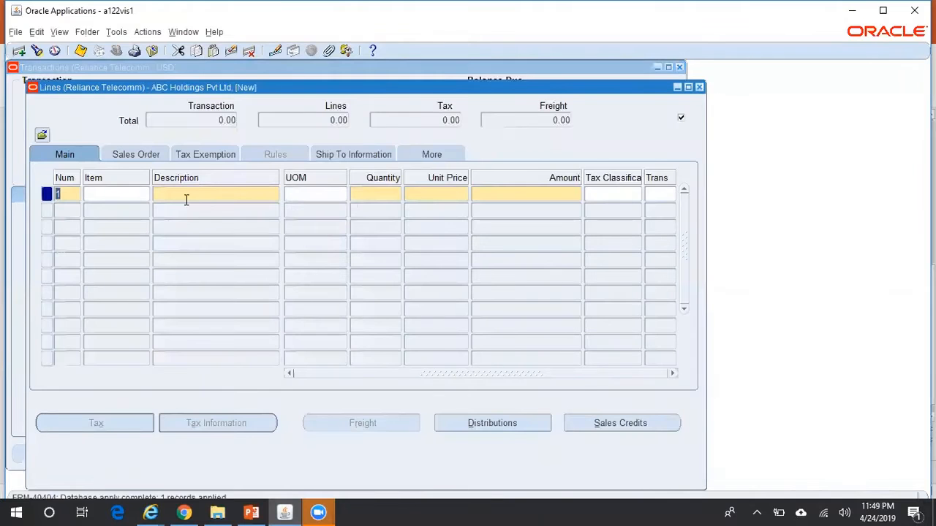
Add a line 'Test' with quantity 1 at 150,000, giving 15,000.00 tax
type("Test")
key("Tab")
key("Tab")
type("1")
key("Tab")
type("150000")
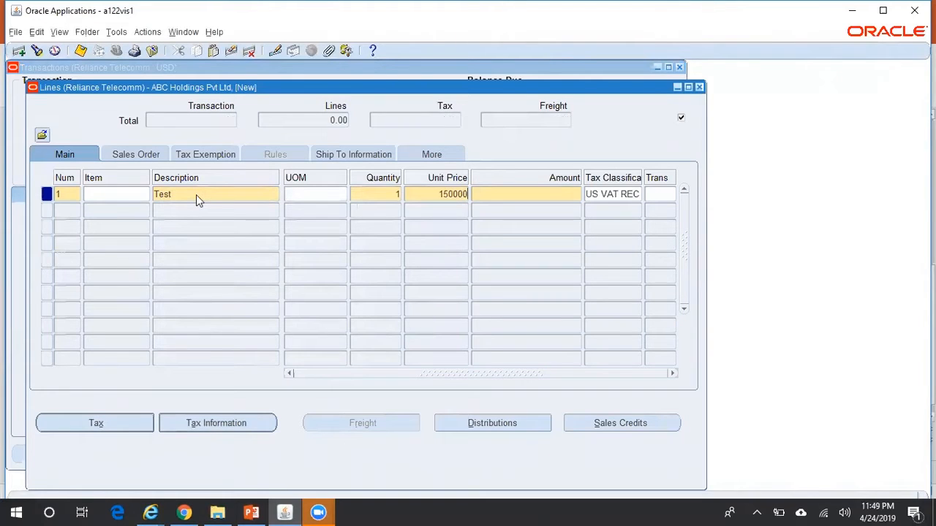
key("Tab")
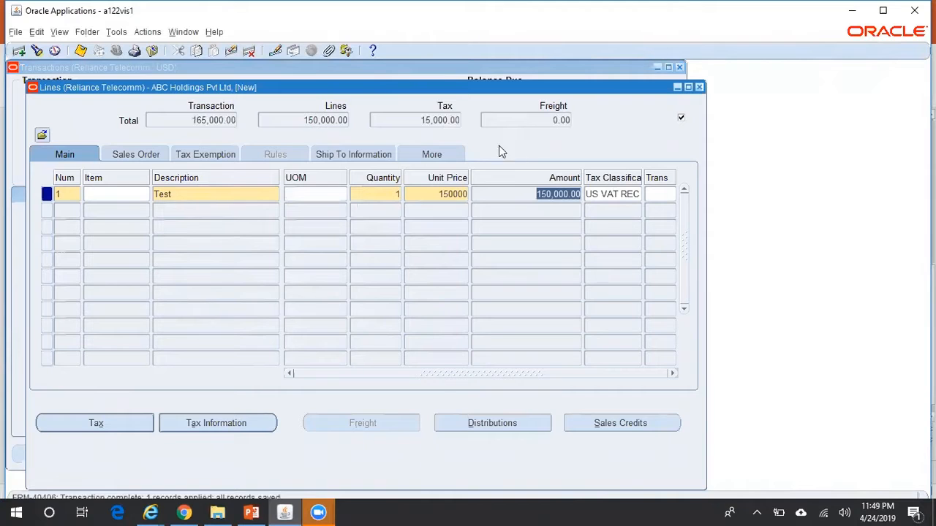
left_click(446, 120)
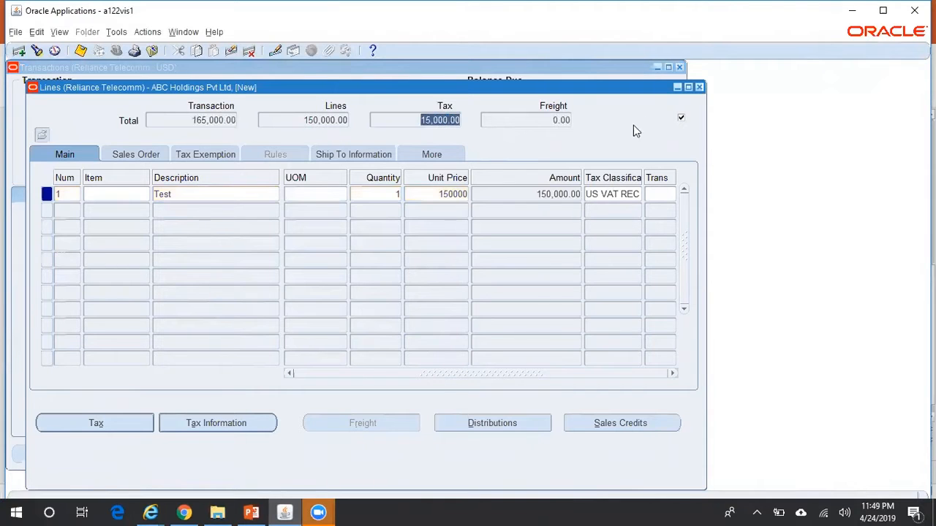
Complete invoice 10282 and confirm its 165,000.00 balance due
left_click(699, 87)
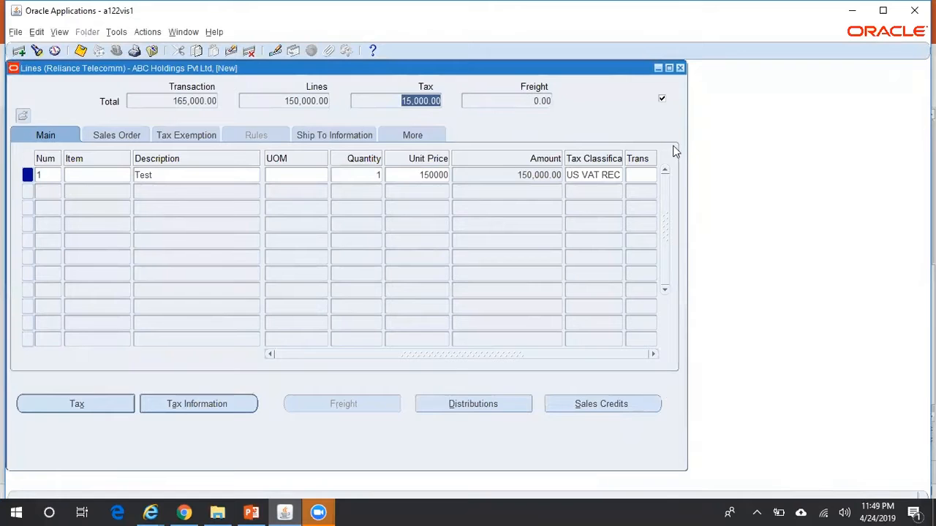
left_click_drag(606, 71, 627, 163)
left_click(510, 125)
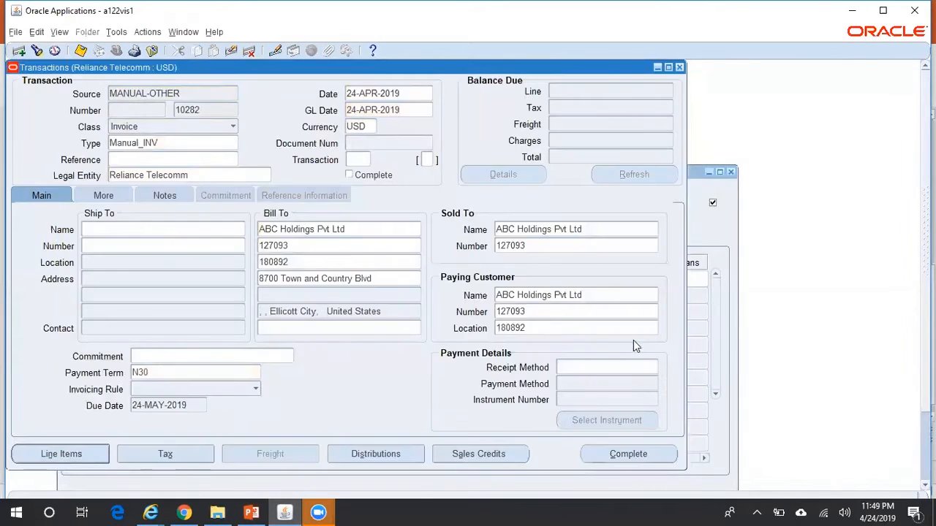
left_click(644, 451)
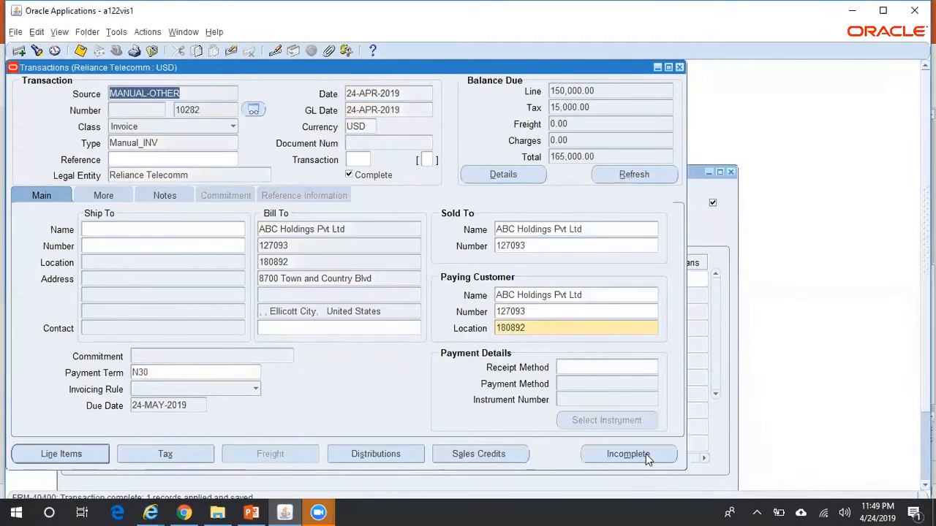
left_click(596, 158)
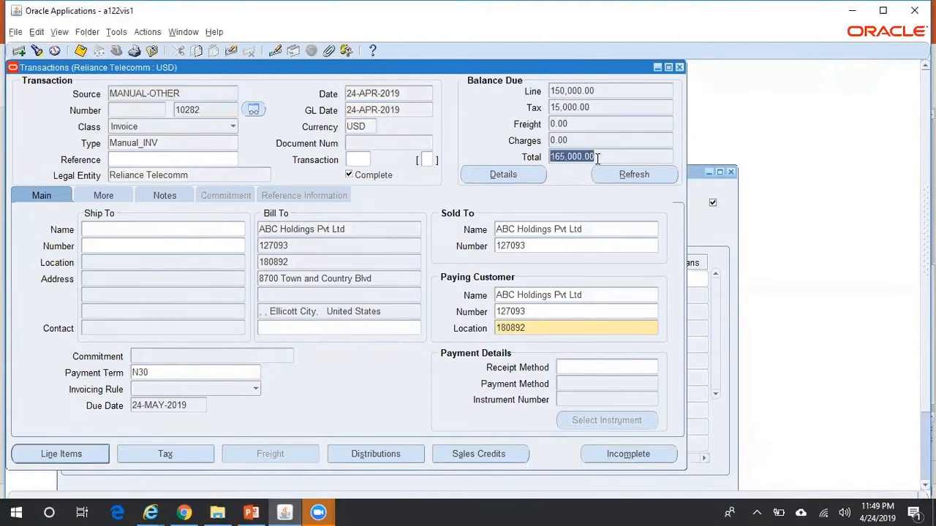
Start a credit memo against invoice 10282 via Actions > Credit, source MANUAL-OTHER
left_click(148, 33)
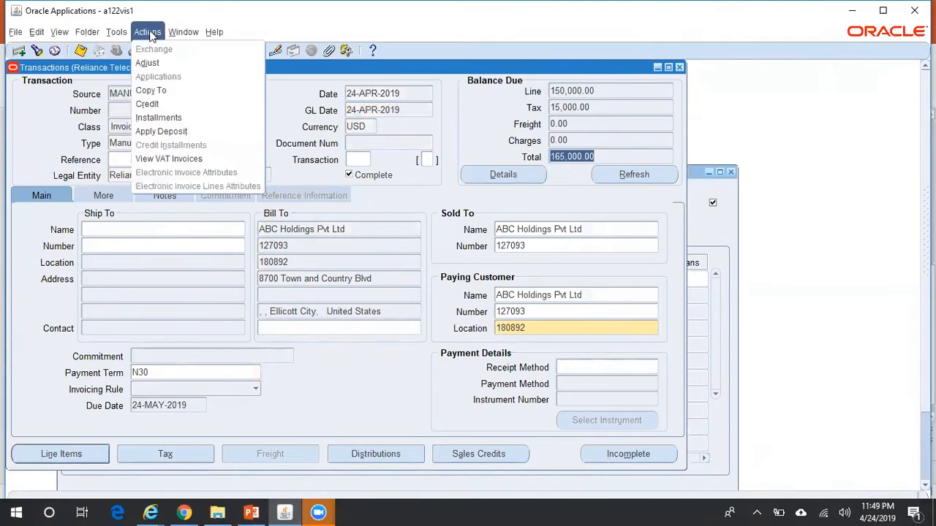
left_click(178, 106)
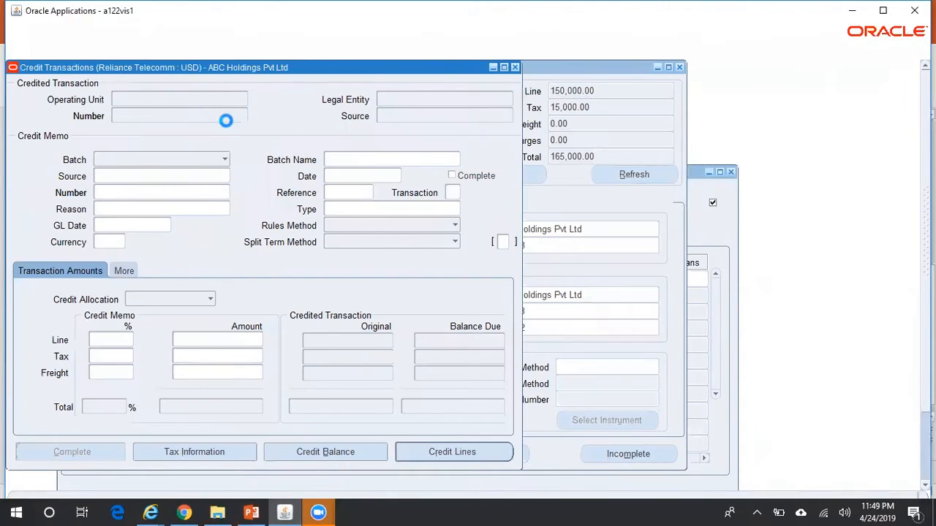
left_click_drag(361, 75, 738, 90)
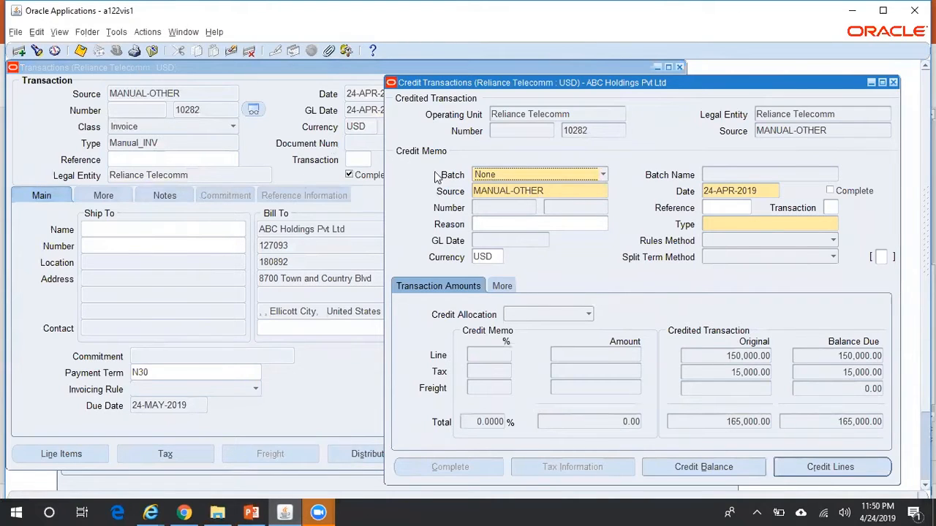
left_click(549, 190)
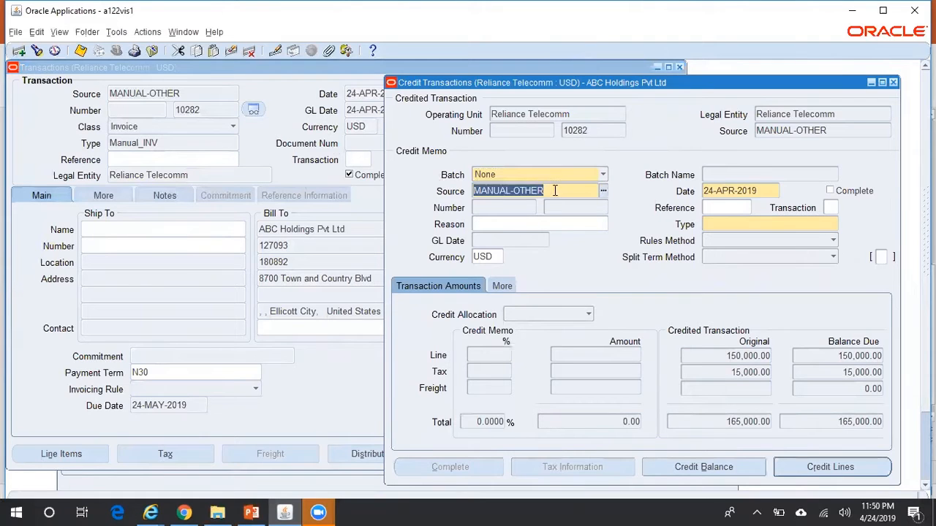
Set the credit memo type to Manual_CM and bring up the credit allocation options
left_click(729, 230)
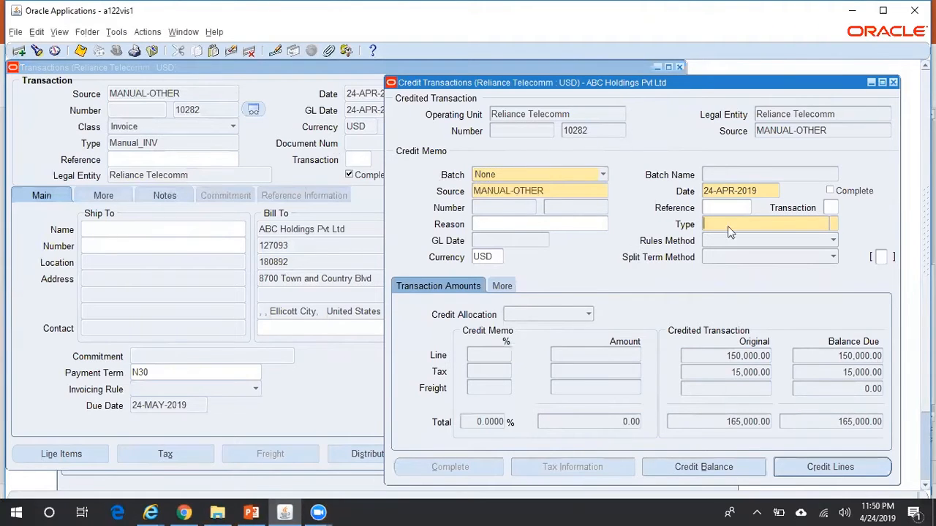
left_click(836, 222)
left_click(476, 326)
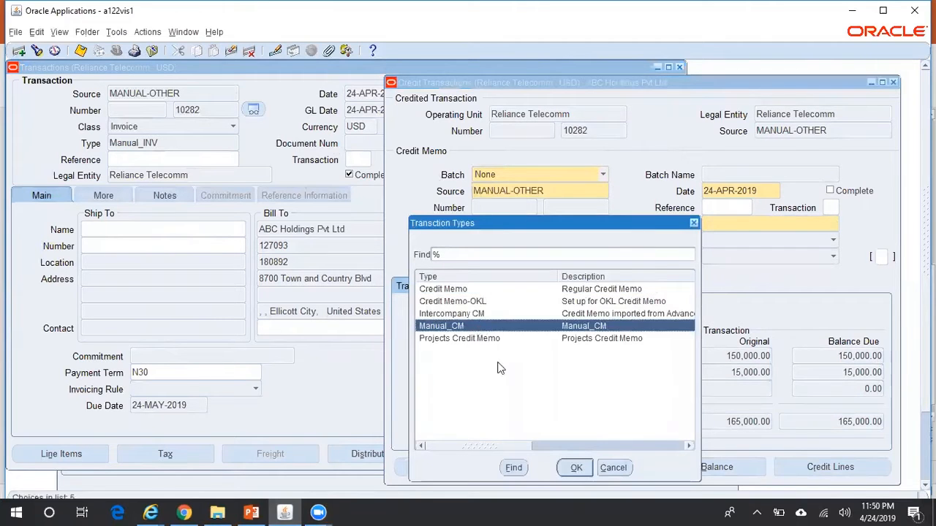
left_click(574, 468)
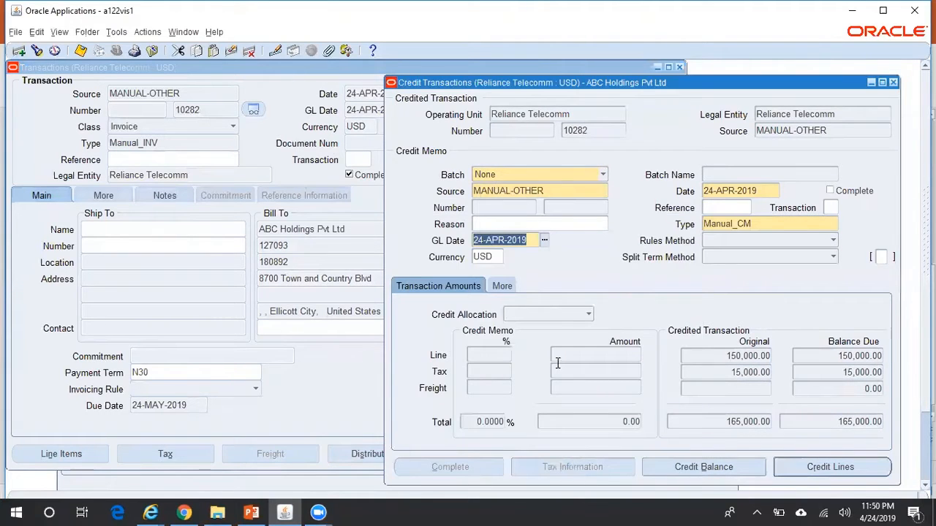
left_click(589, 313)
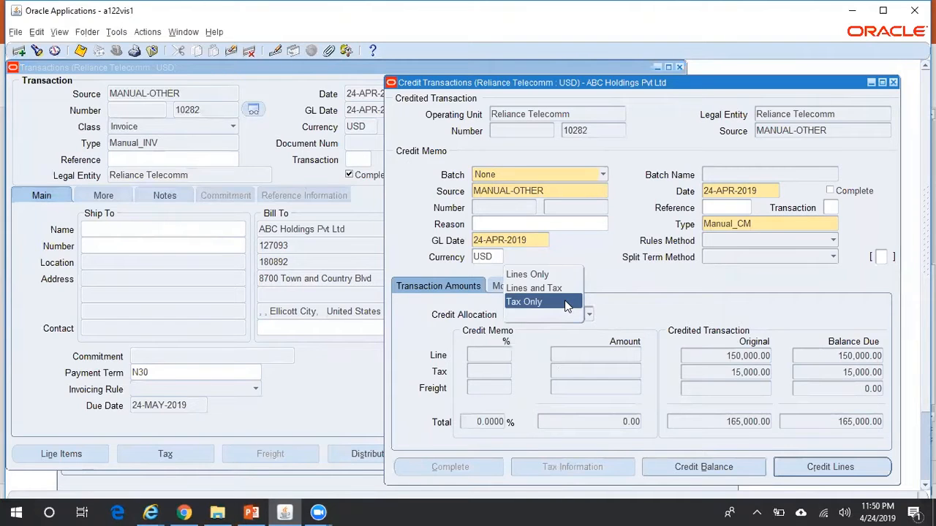
Credit 80% of the invoice's lines and tax
left_click(567, 288)
left_click(496, 354)
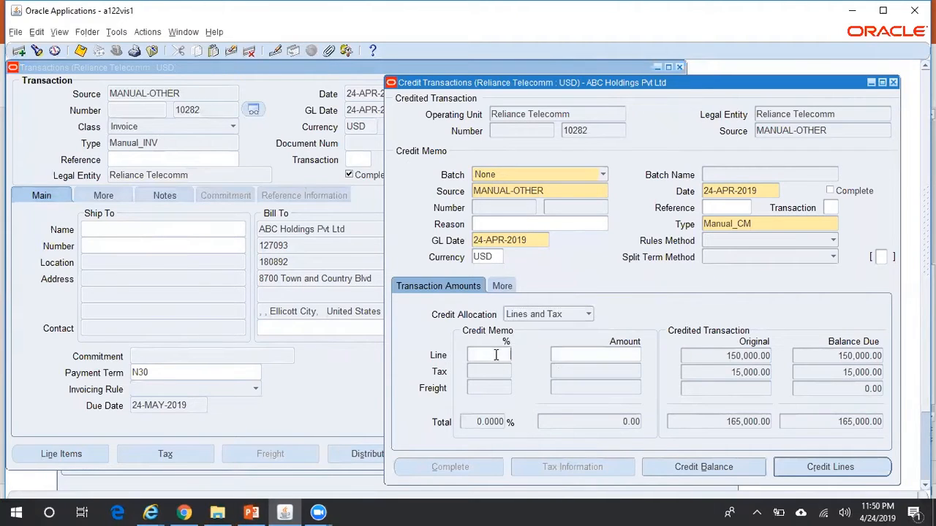
type("80")
key("Tab")
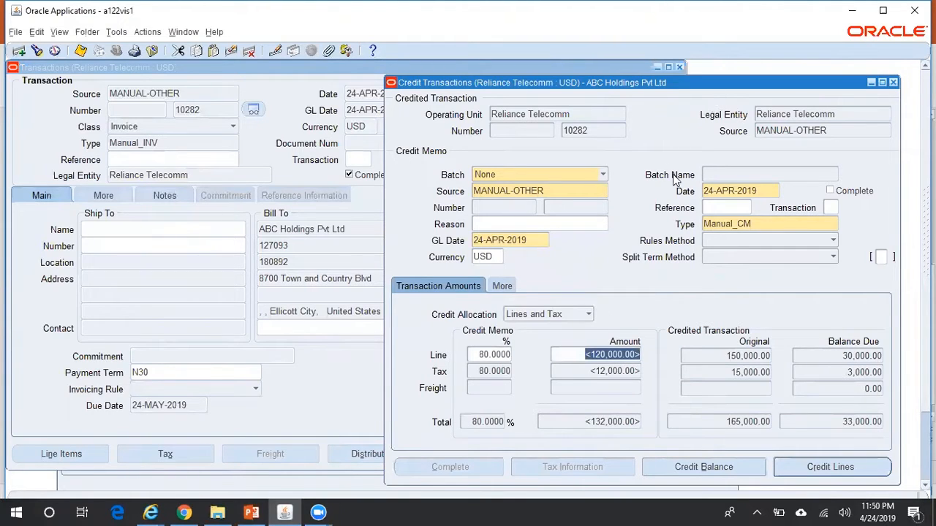
Save and complete credit memo 10283, then close it to return to the invoice
left_click_drag(728, 92, 689, 61)
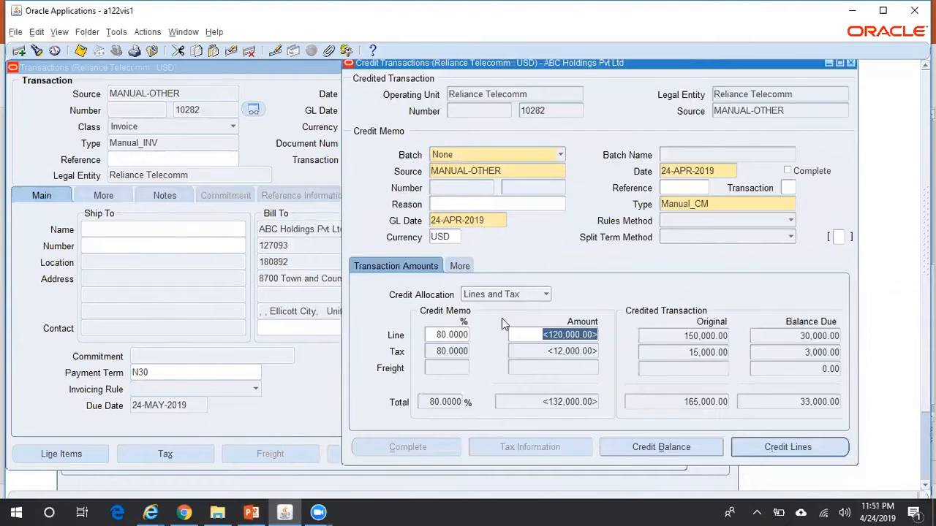
left_click(80, 51)
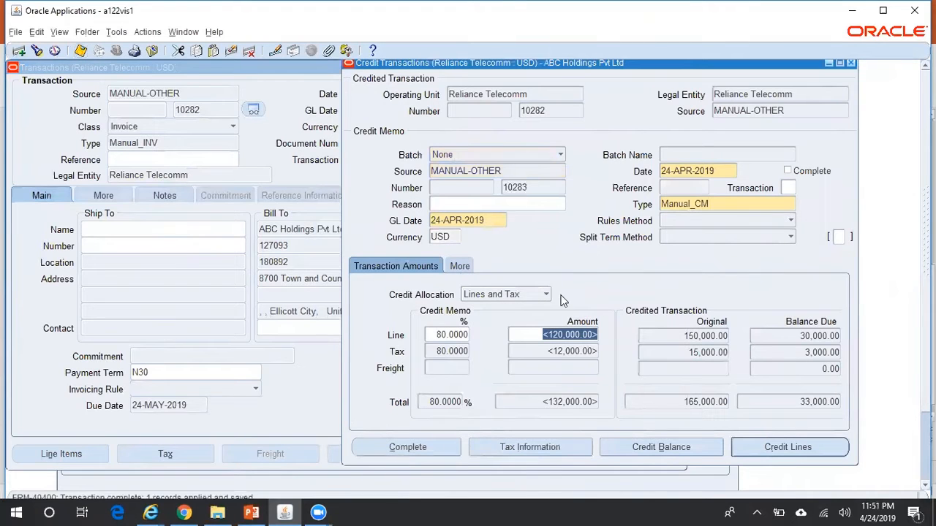
left_click(430, 448)
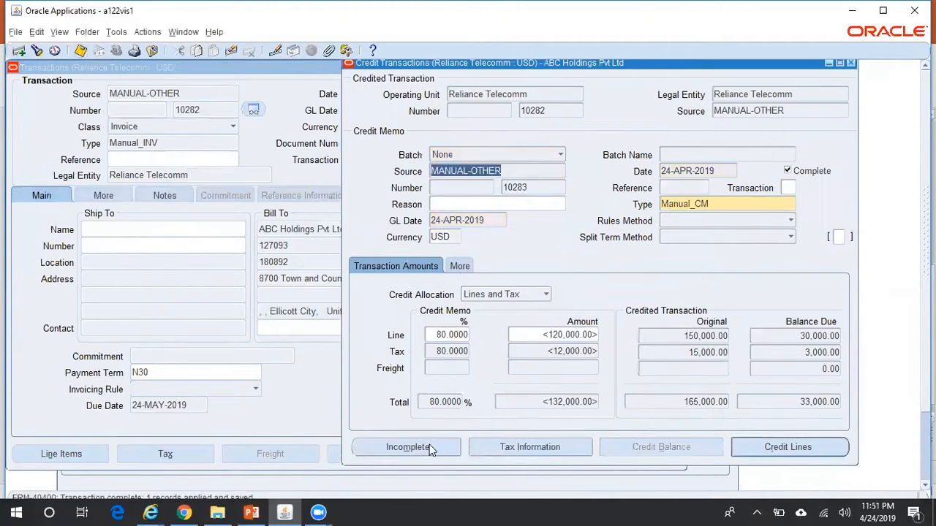
double_click(540, 189)
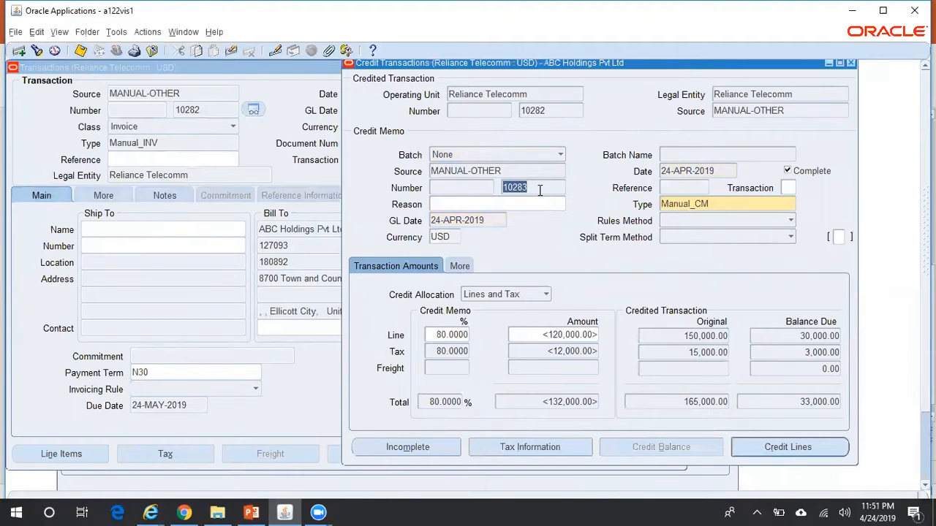
left_click(854, 65)
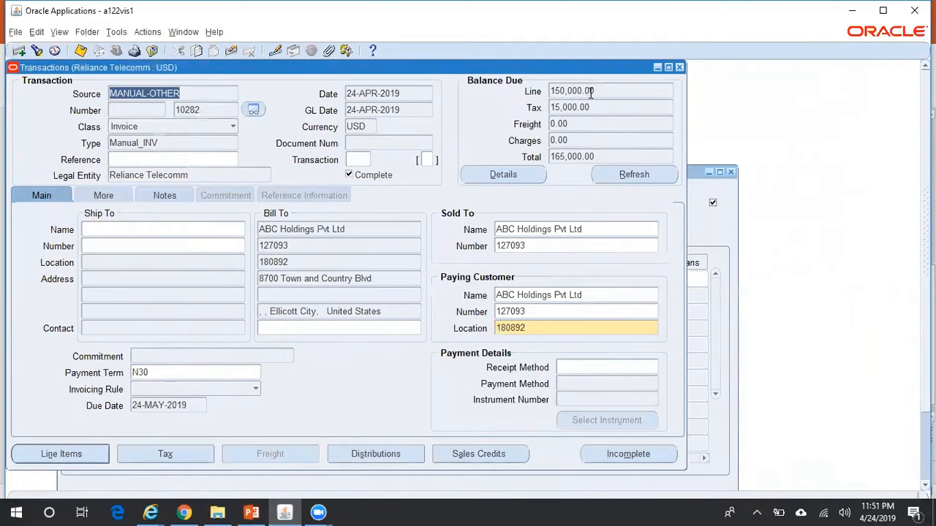
Start a query for invoice 10282, then clear and cancel it
left_click(201, 109)
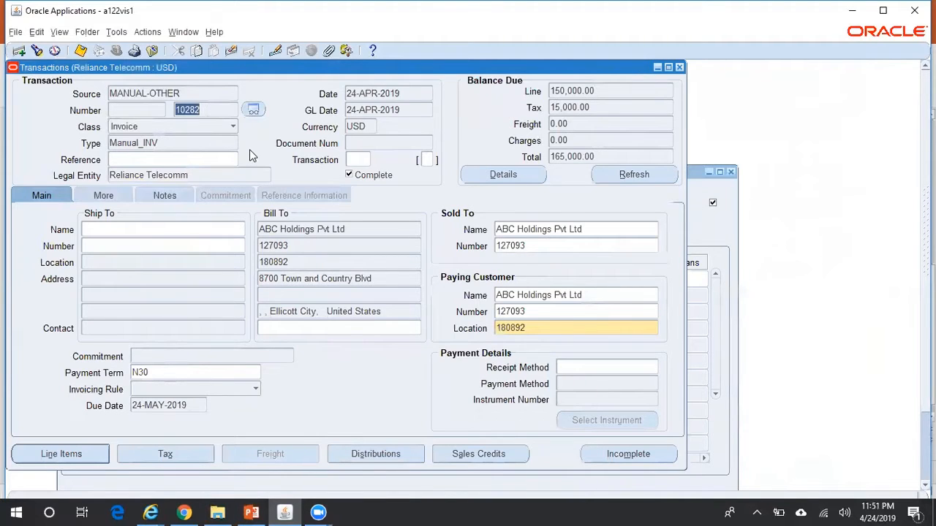
key("F11")
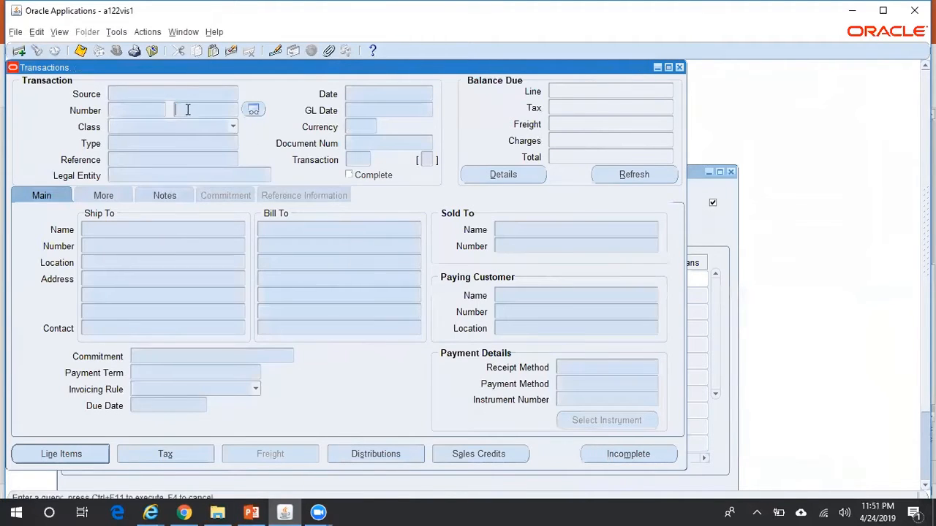
type("10282")
key("alt+e")
key("l")
key("r")
key("F4")
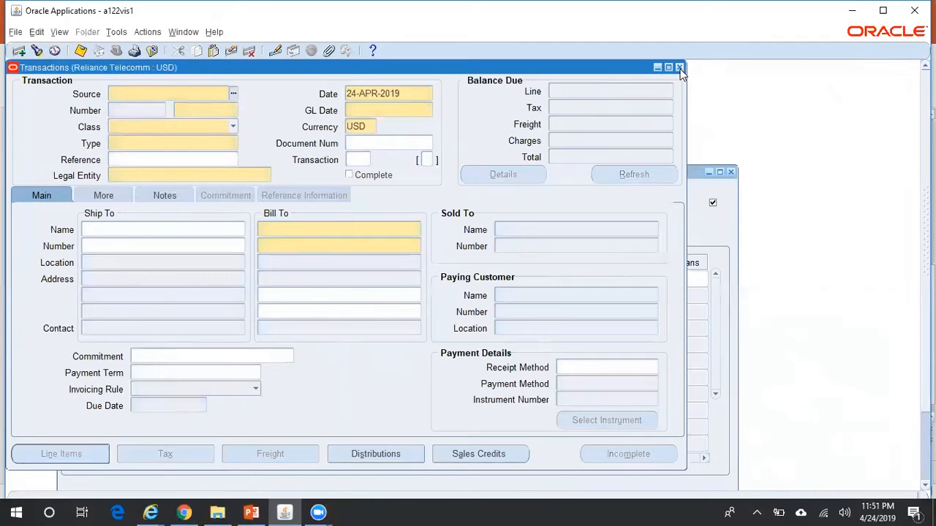
Reopen Transactions and query invoice 10282, now showing 33,000.00 balance due
left_click(680, 67)
double_click(179, 186)
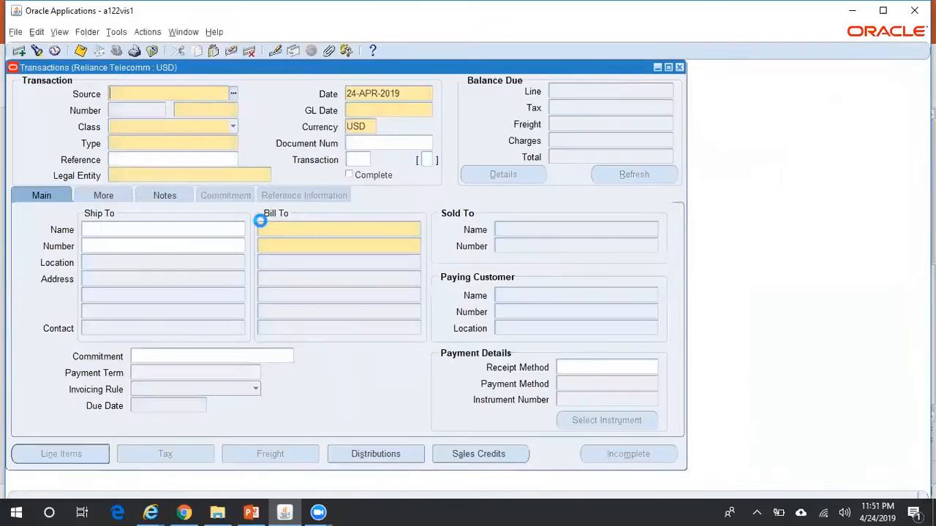
left_click(188, 111)
type("10282")
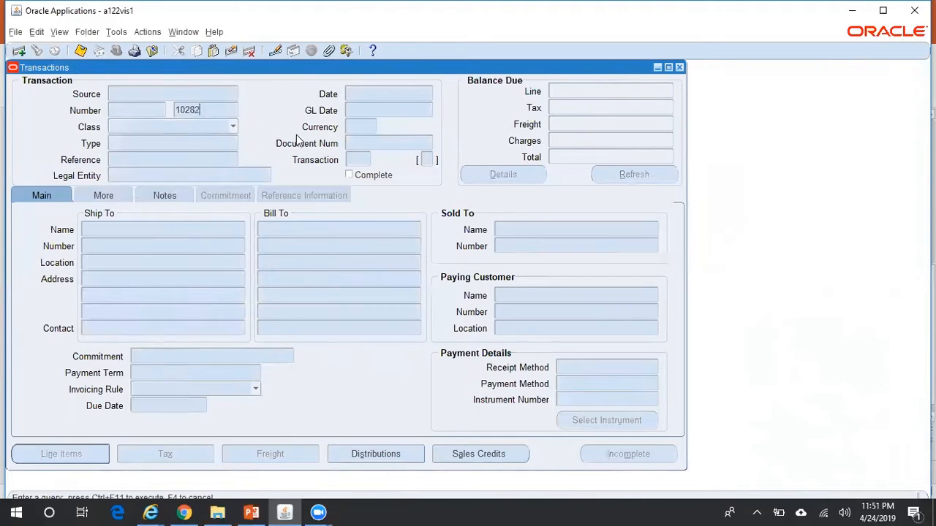
key("ctrl+F11")
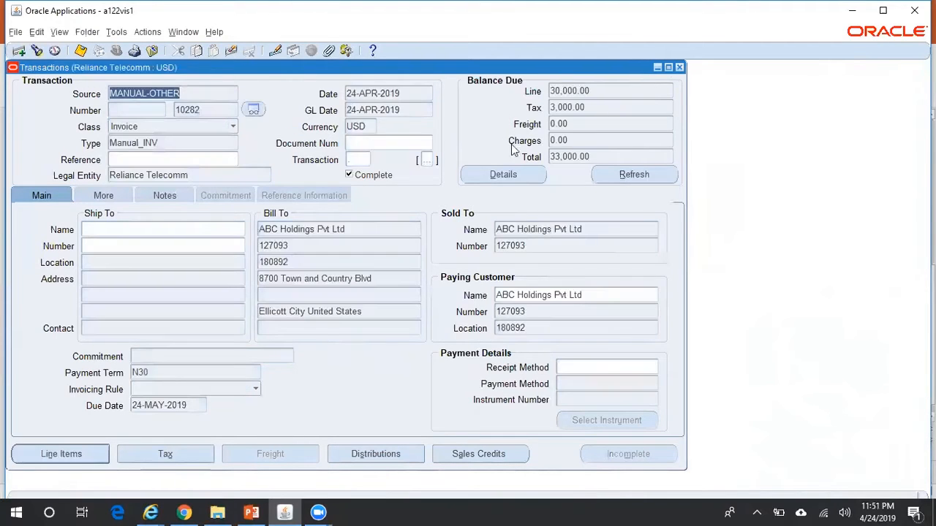
left_click(527, 173)
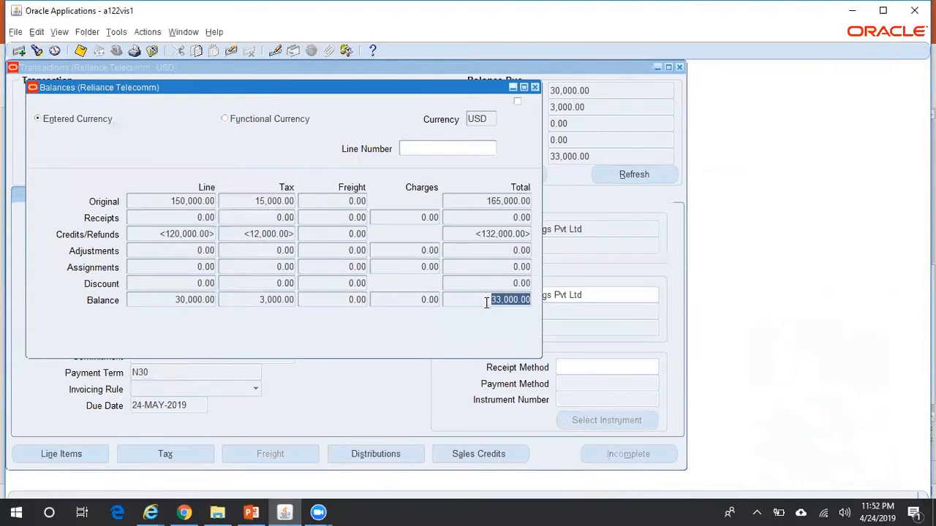
left_click(534, 88)
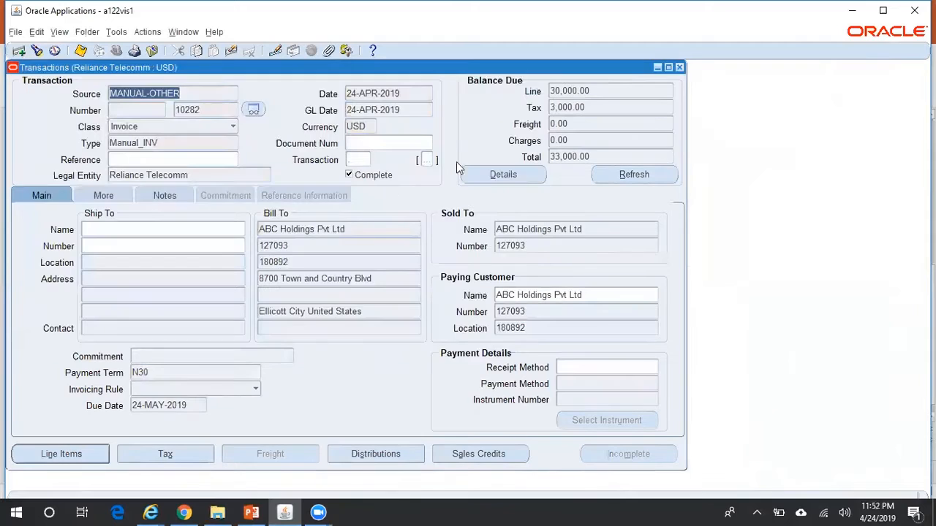
Open invoice 10282's installment activities to find credit memo 10283 applied for 132,000.00
double_click(207, 110)
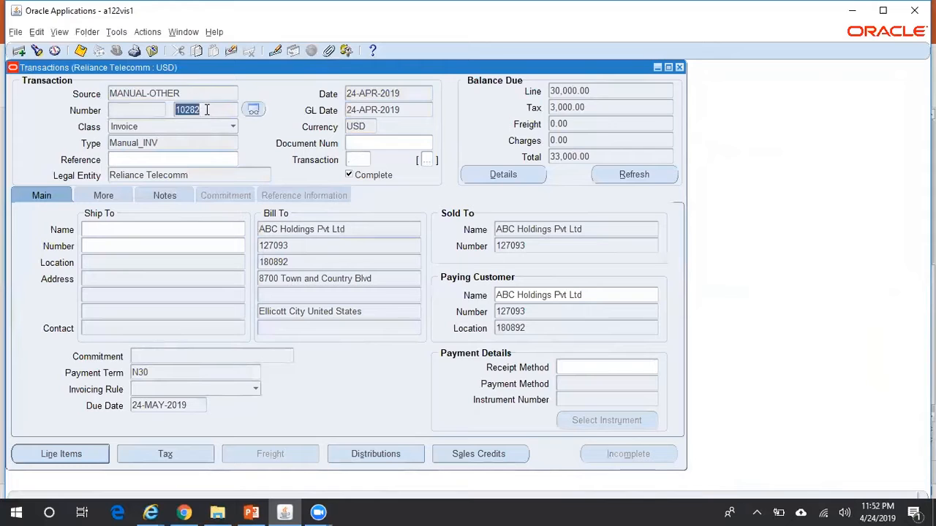
left_click(152, 33)
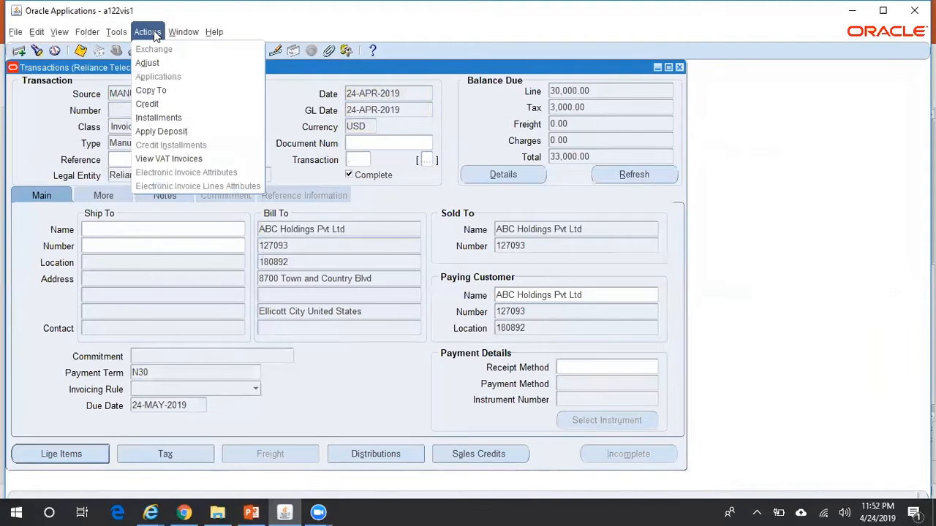
left_click(158, 117)
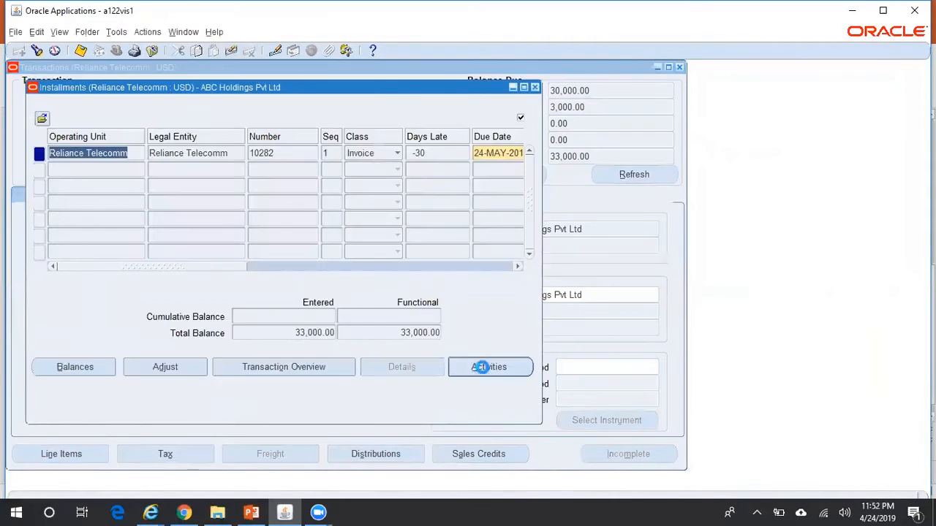
left_click(488, 367)
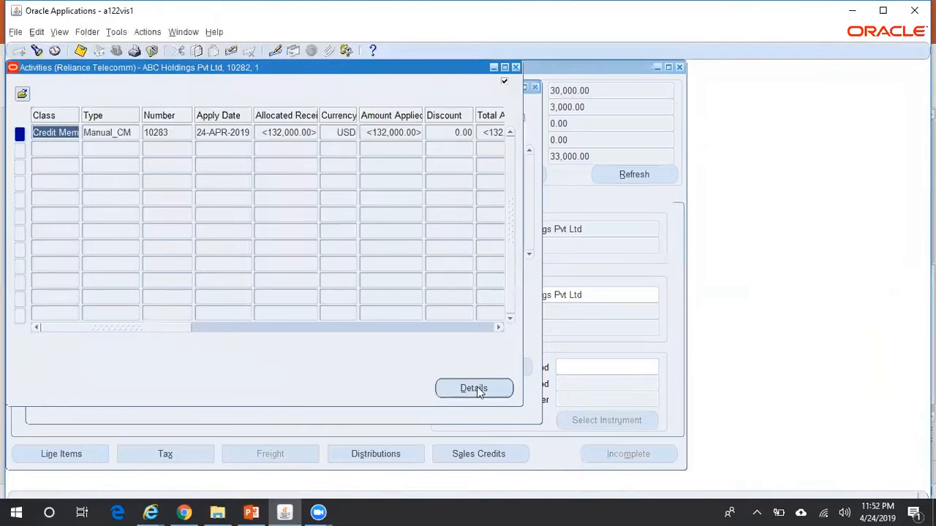
left_click(485, 388)
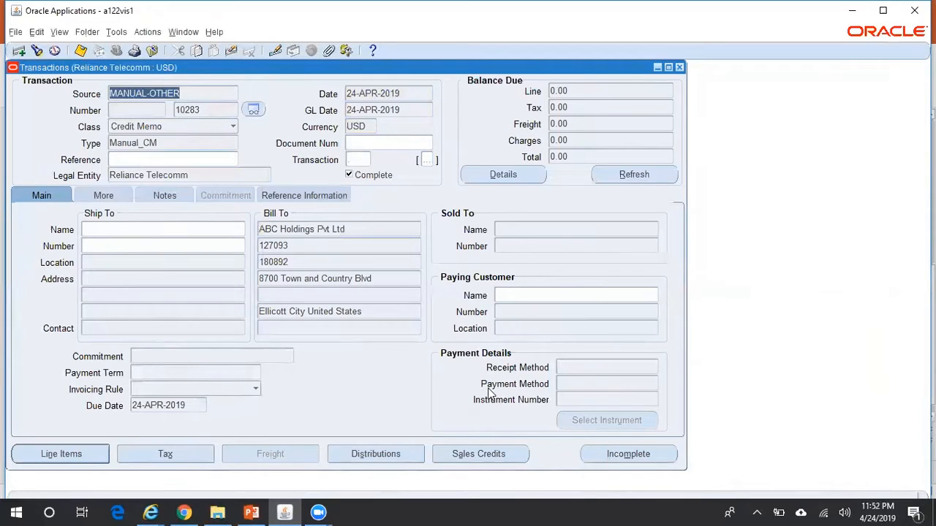
Verify credit memo 10283's reference information points to original invoice 10282, then open its Actions menu
left_click(329, 195)
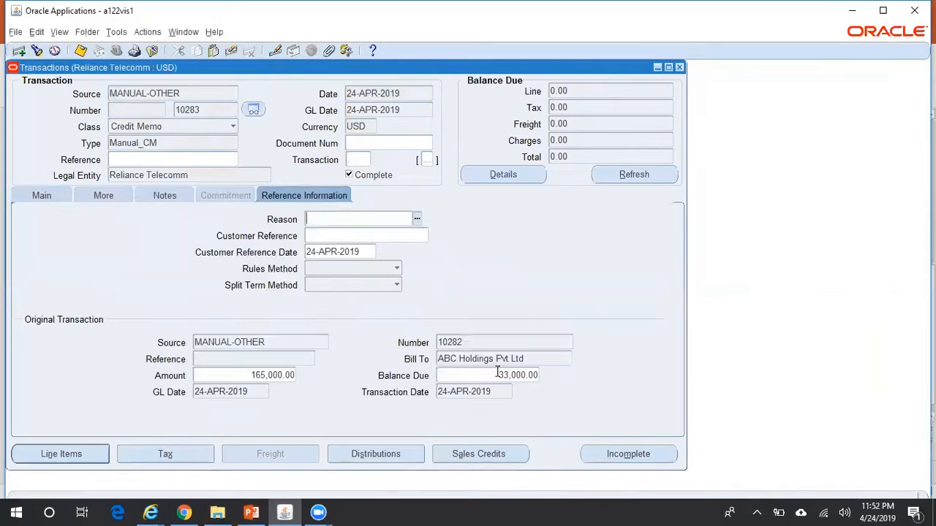
double_click(472, 342)
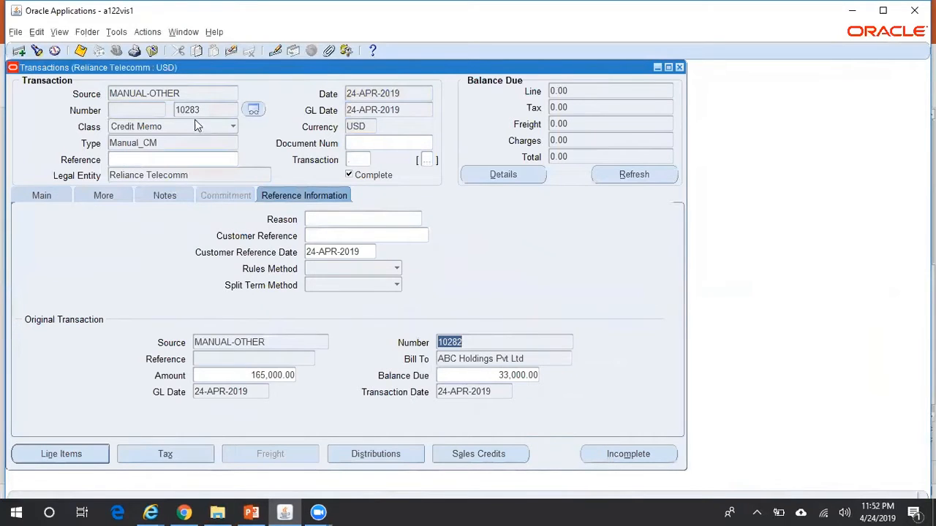
left_click(53, 197)
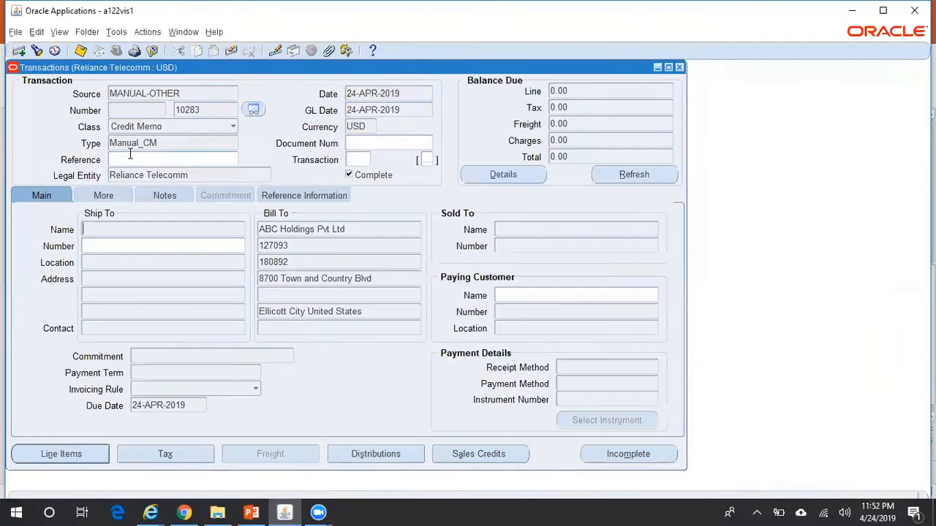
double_click(209, 110)
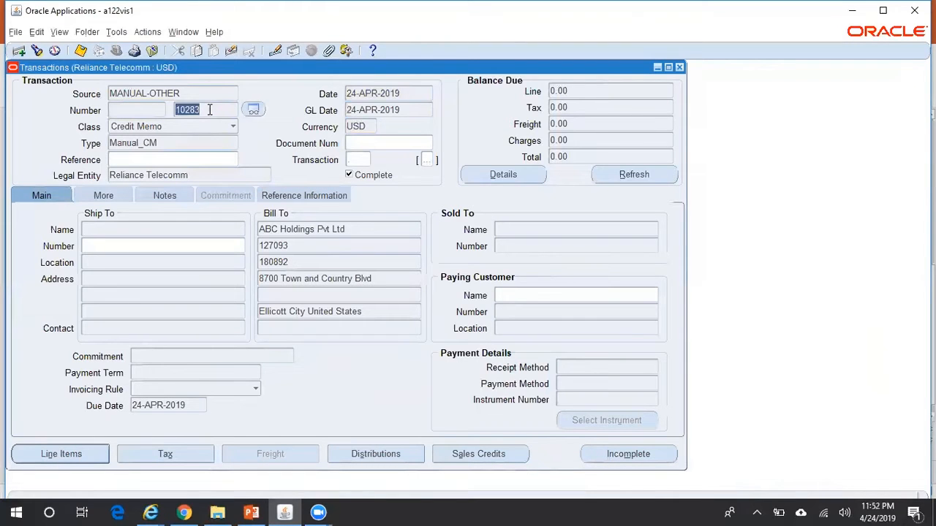
left_click(148, 33)
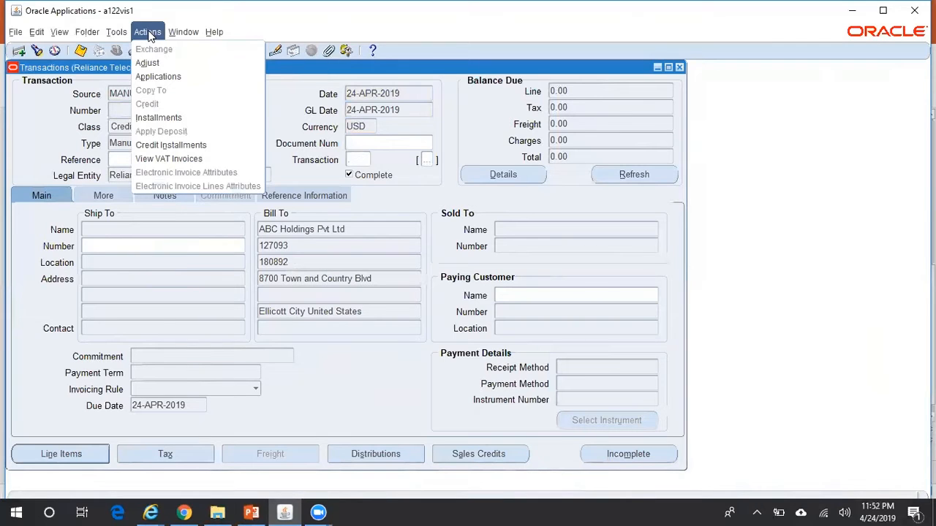
Review credit memo 10283's activity showing 132,000.00 applied, then go back to invoice 10282
left_click(159, 118)
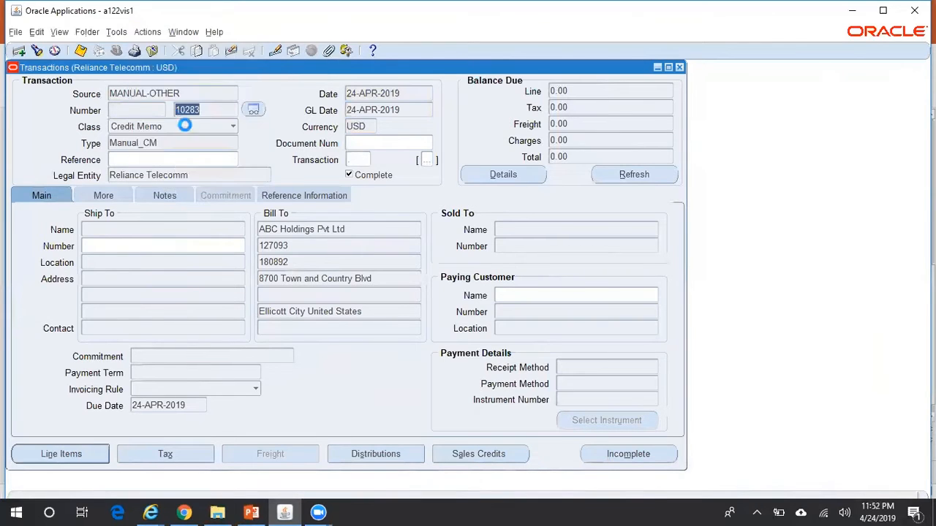
left_click(491, 366)
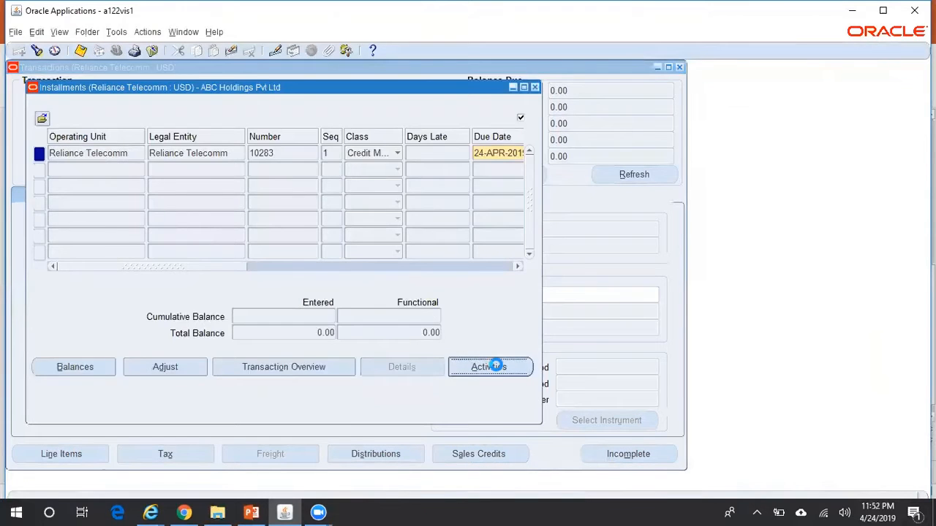
left_click(495, 383)
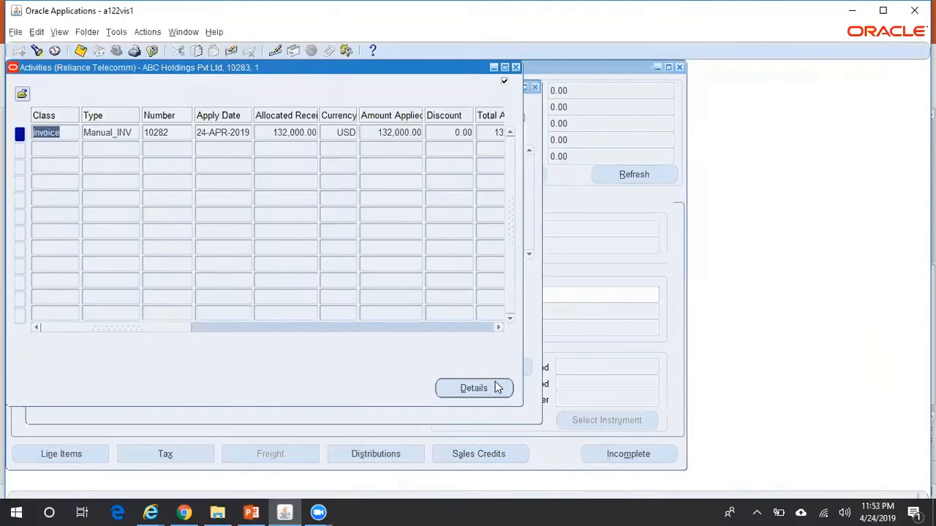
left_click(113, 143)
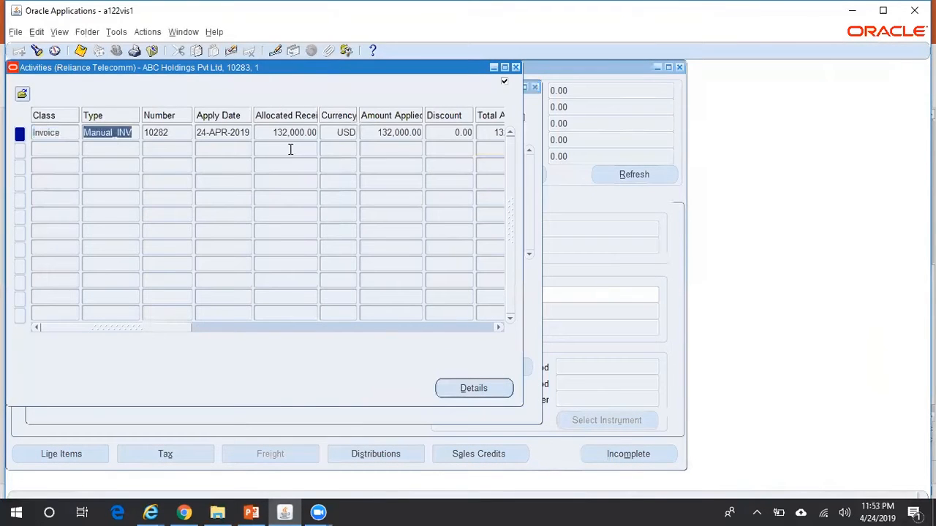
left_click(383, 135)
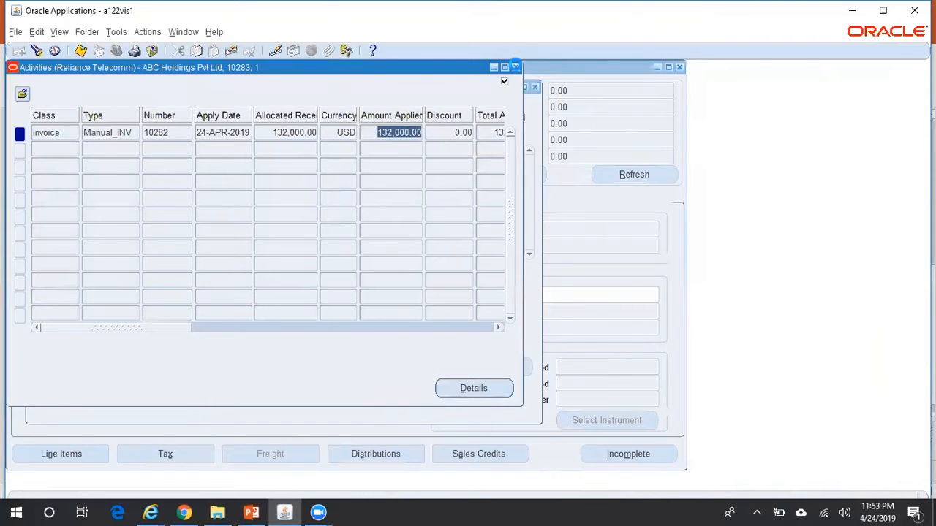
left_click(515, 67)
left_click(535, 87)
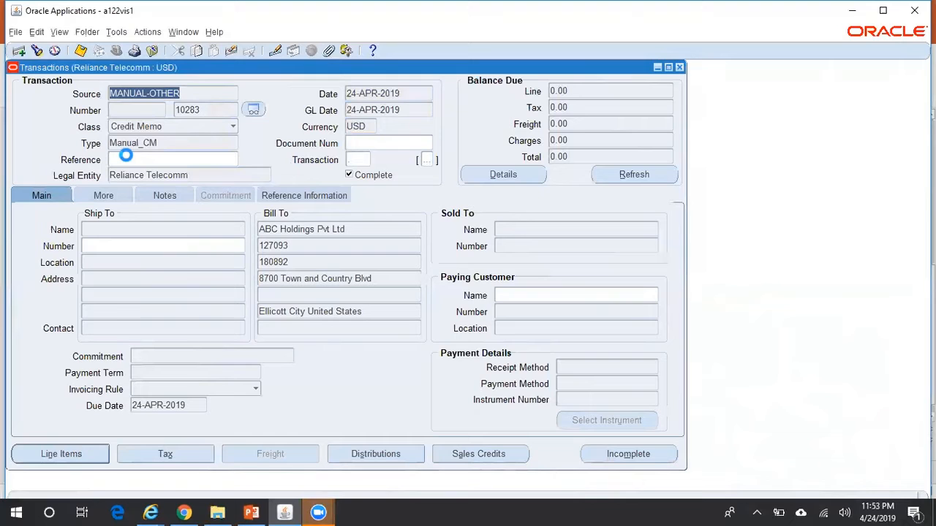
key("Up")
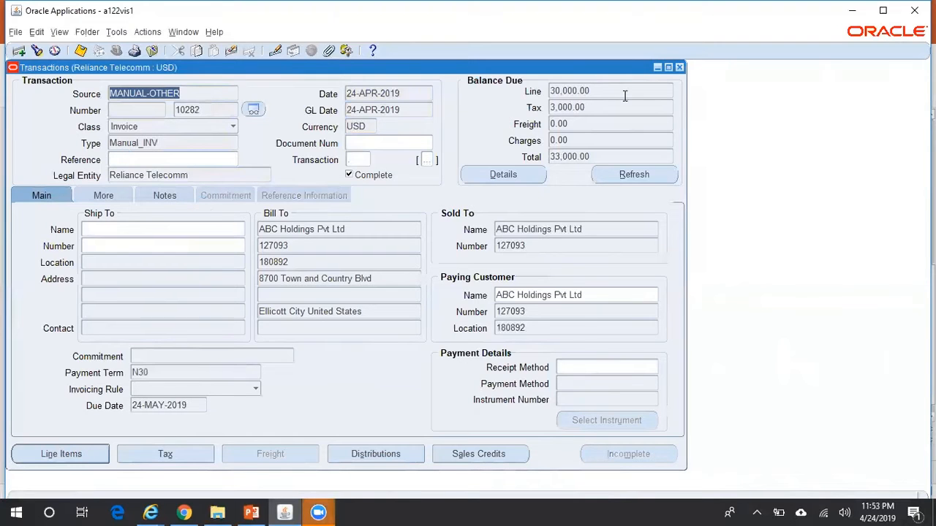
Close the current Transactions form and reopen a blank one from the Navigator
left_click(680, 67)
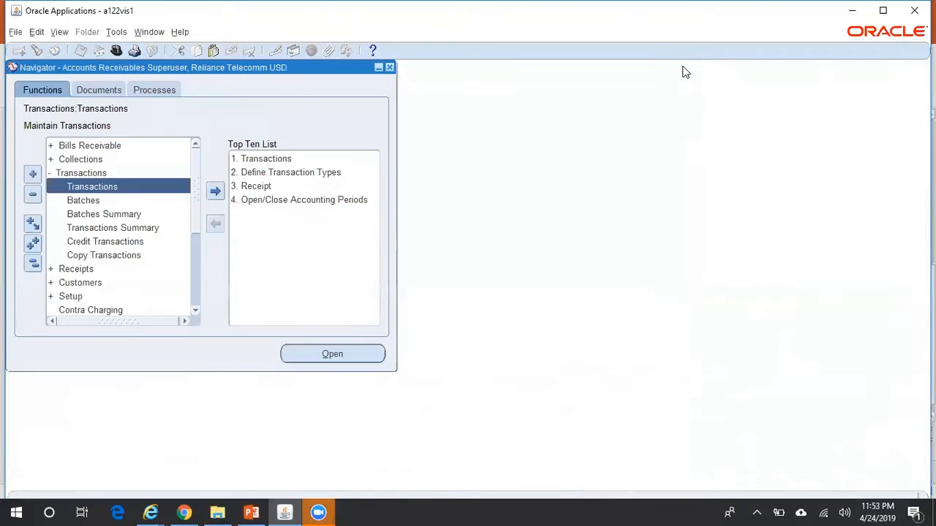
double_click(124, 187)
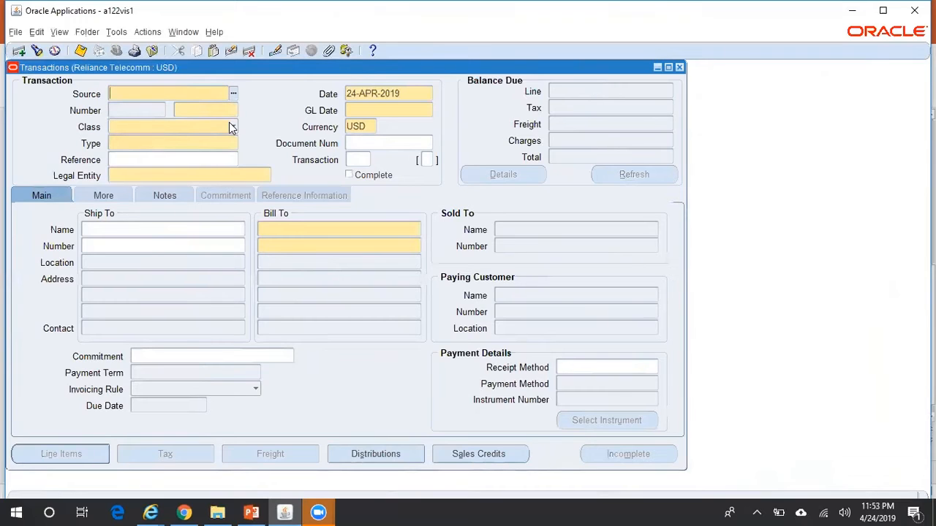
Set source MANUAL-OTHER, class Credit Memo and type Manual_CM
type("manual")
key("Tab")
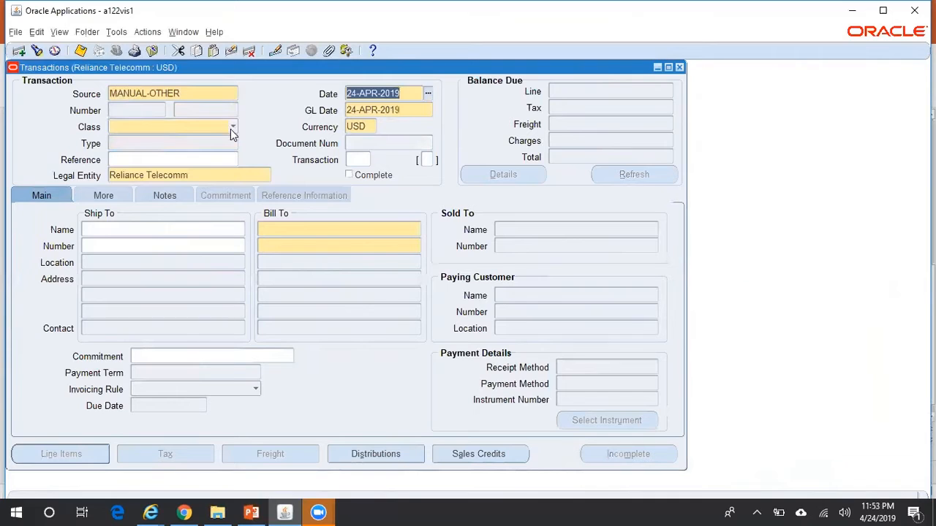
left_click(231, 128)
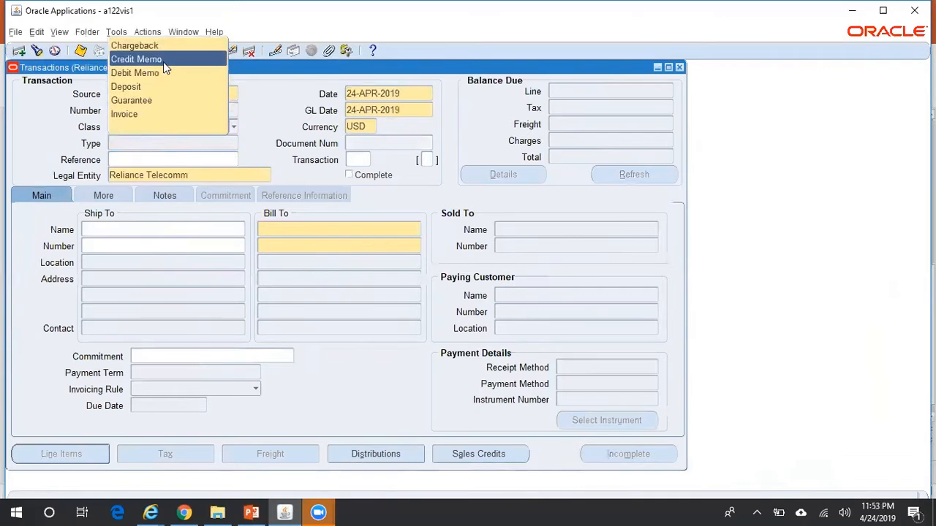
left_click(165, 63)
left_click(219, 146)
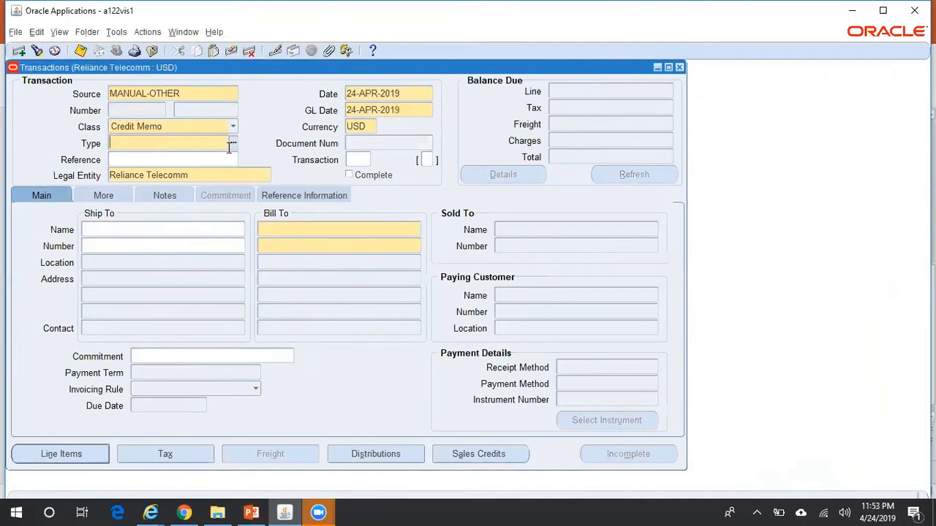
left_click(233, 144)
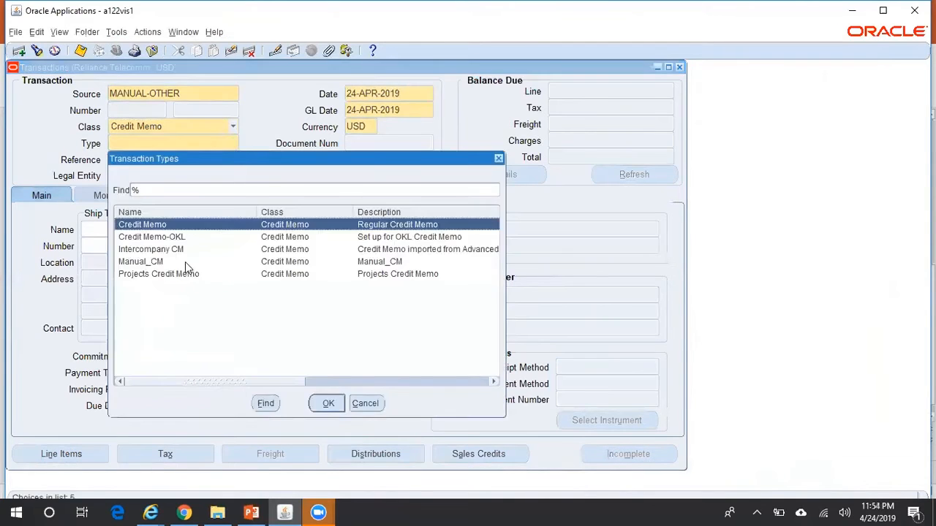
left_click(185, 262)
left_click(328, 403)
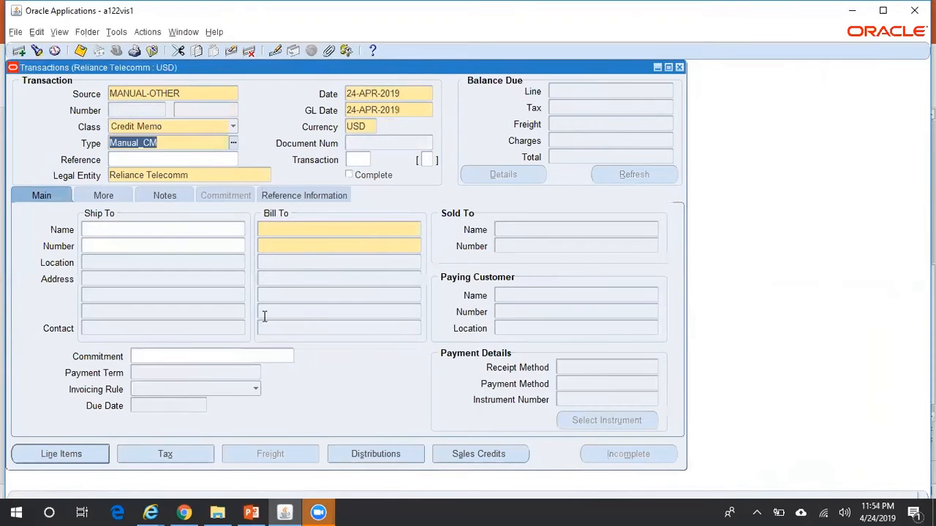
Bill the credit memo to ABC Holdings Pvt Ltd and open its Lines window
left_click(325, 229)
type("ABC")
key("Tab")
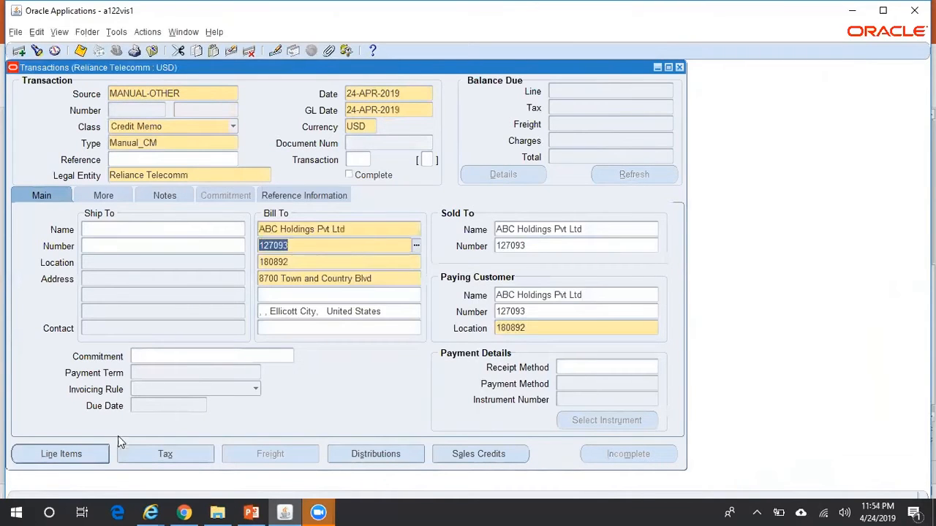
left_click(73, 451)
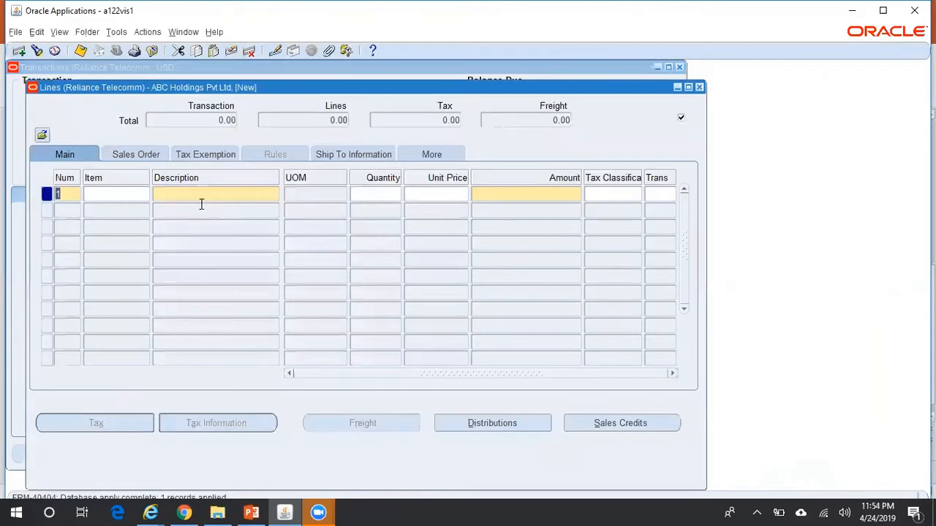
left_click(194, 193)
Add a credit memo line 'Test' with quantity 1 and unit price -1000, and save it
type("Test")
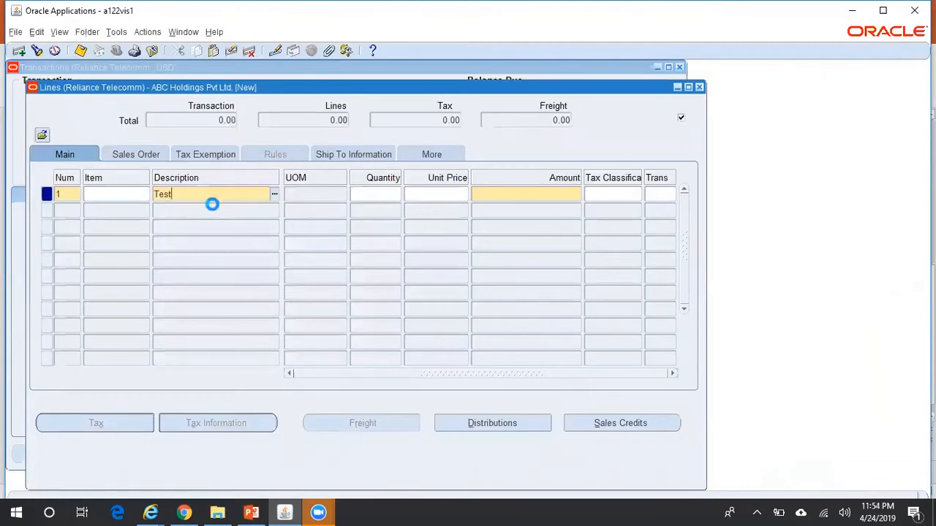
key("Tab")
type("1")
key("Tab")
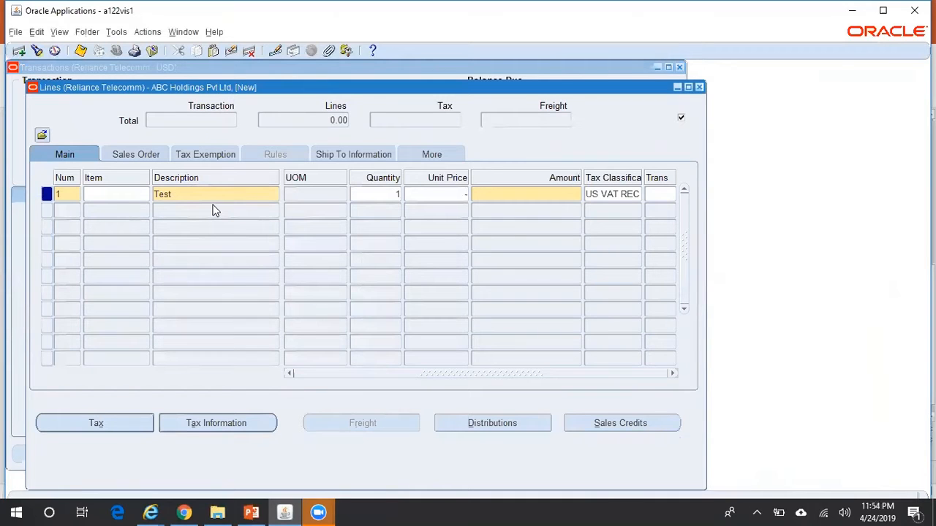
type("-15")
key("BackSpace")
type("000")
key("Tab")
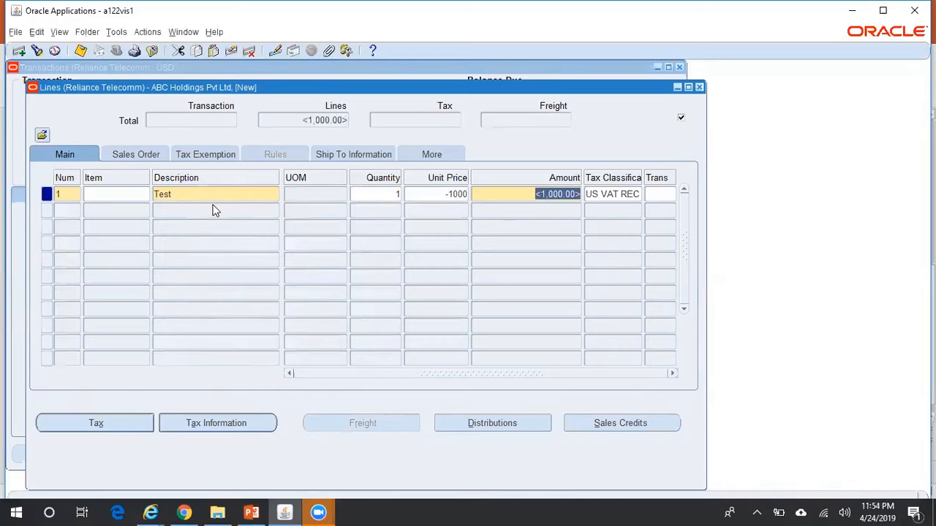
key("ctrl+s")
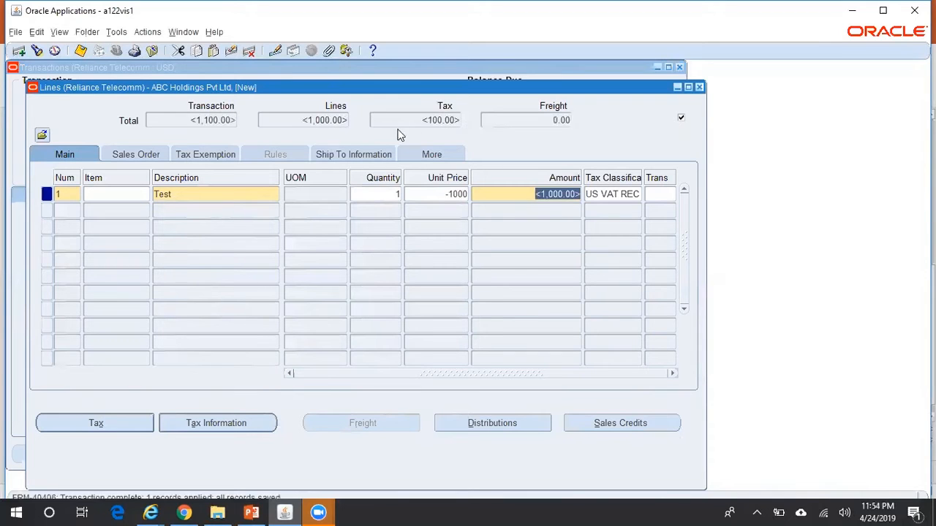
Check the calculated tax total, then complete credit memo 10284 at <1,100.00>
left_click(449, 117)
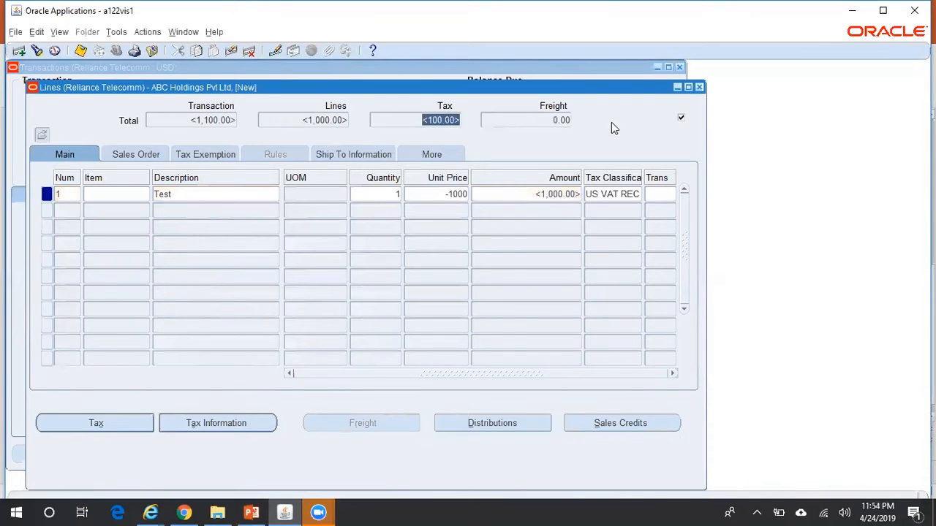
left_click(700, 88)
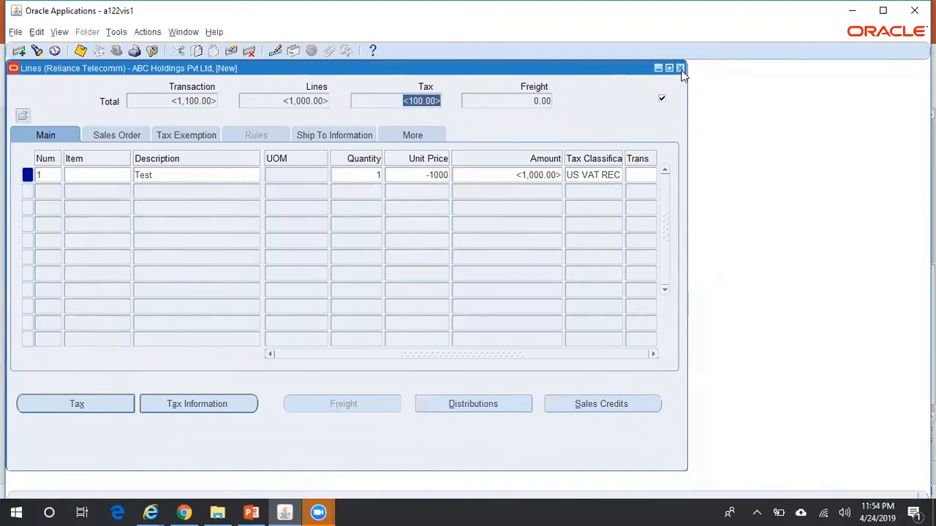
left_click_drag(568, 68, 708, 121)
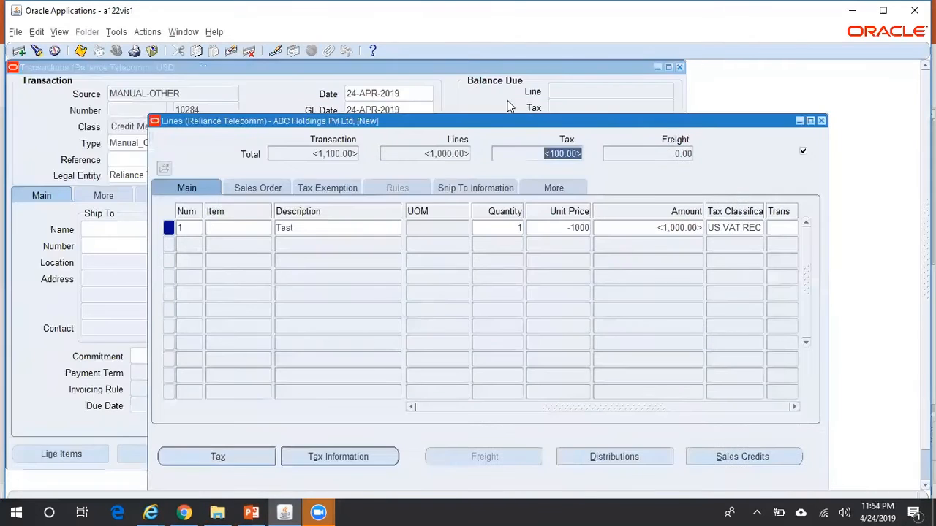
left_click(492, 90)
left_click(651, 451)
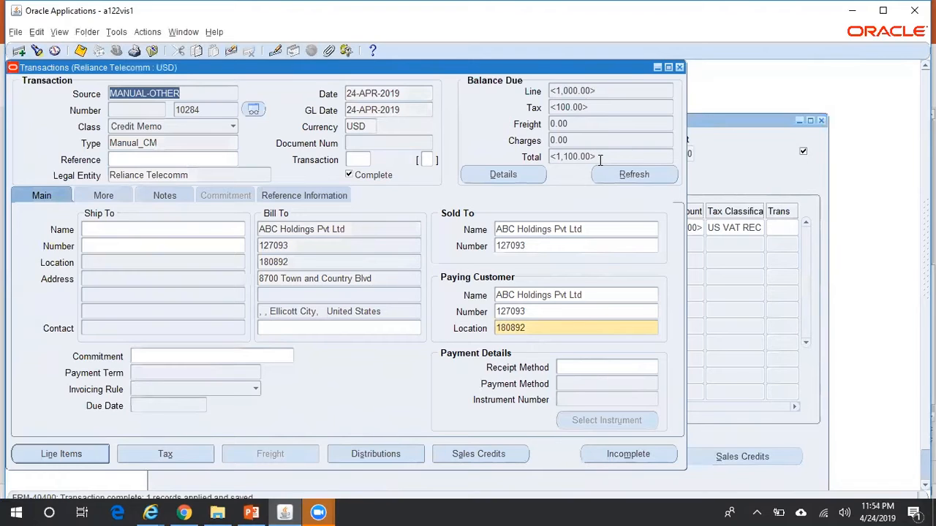
Apply credit memo 10284's 1,100.00 to invoice 10193 via Applications and save it
left_click(149, 33)
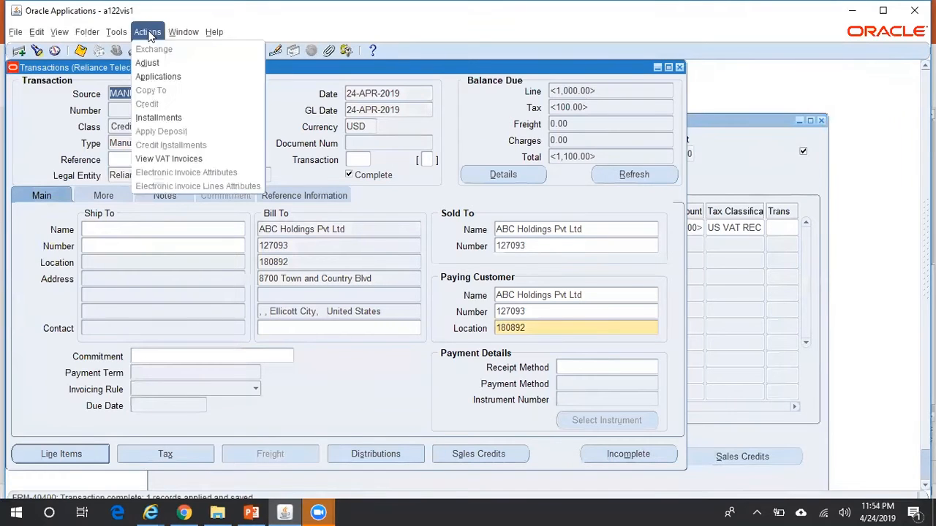
left_click(167, 76)
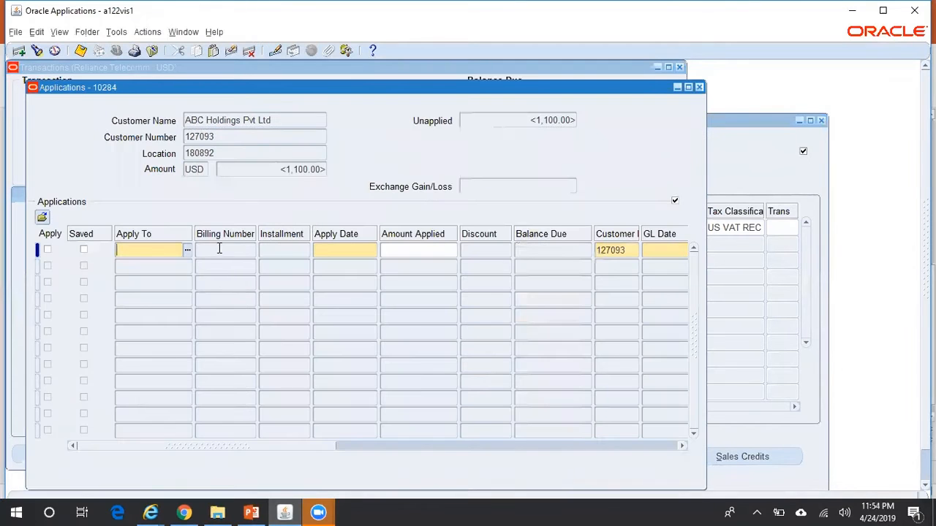
left_click(188, 251)
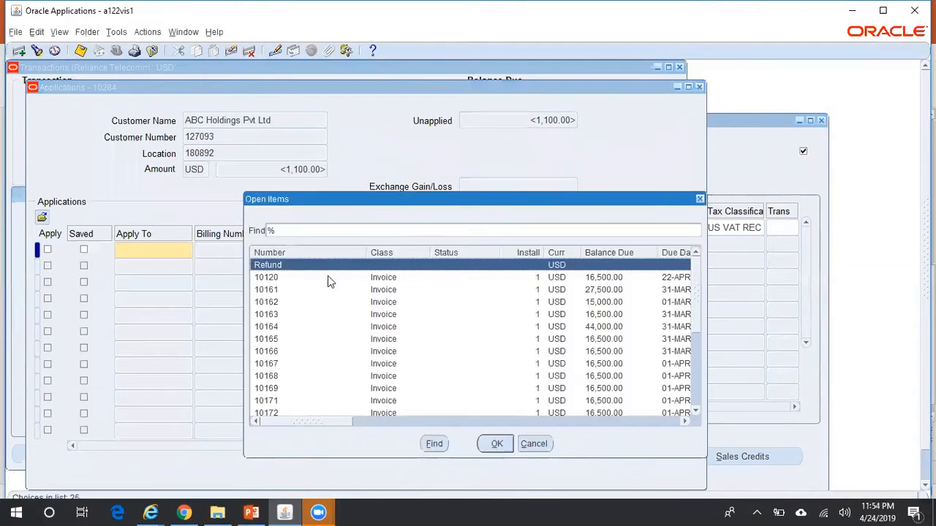
left_click_drag(697, 279, 703, 363)
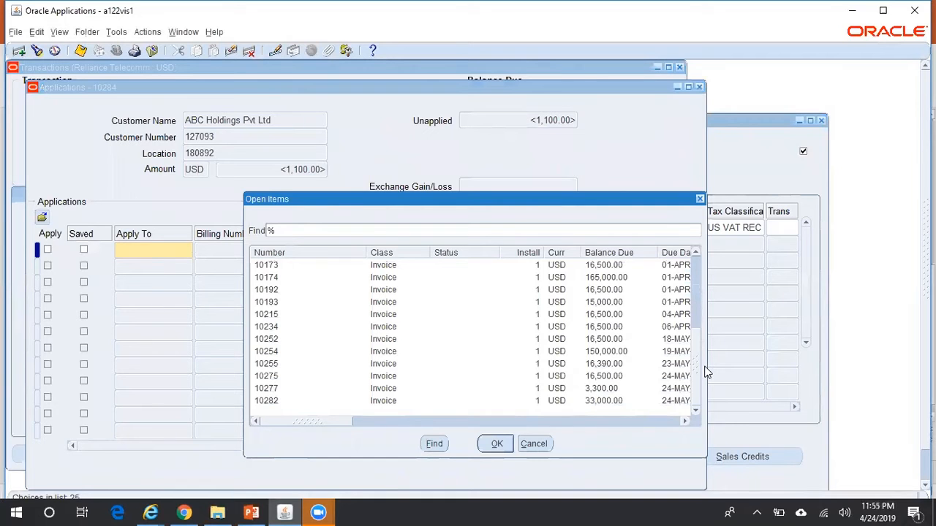
left_click(559, 302)
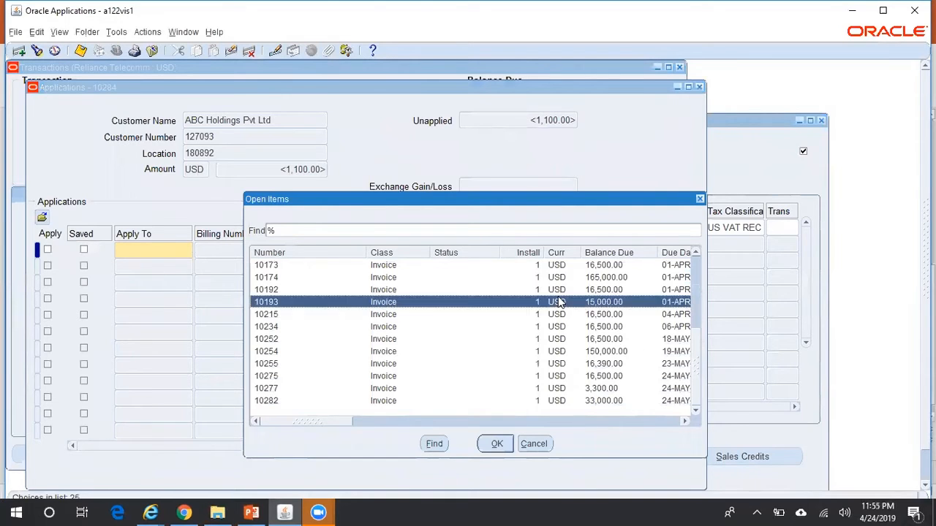
left_click(497, 444)
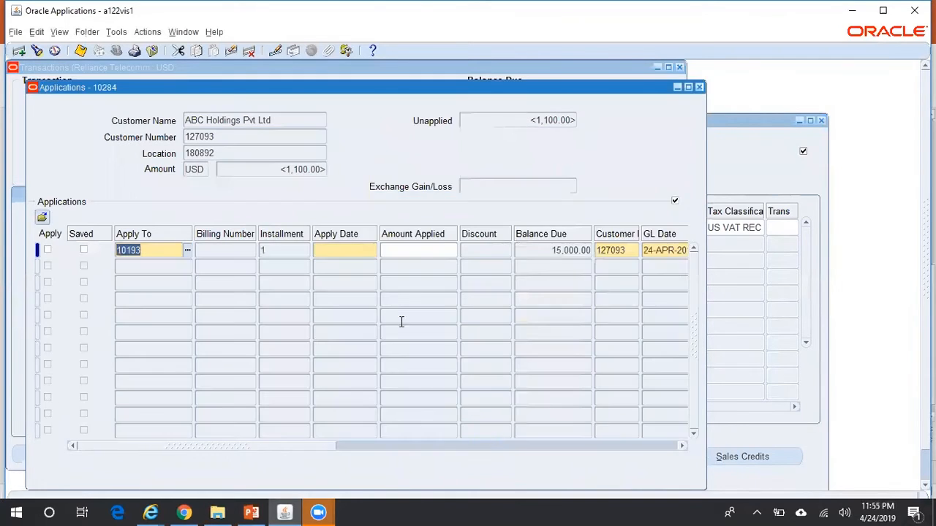
left_click(342, 250)
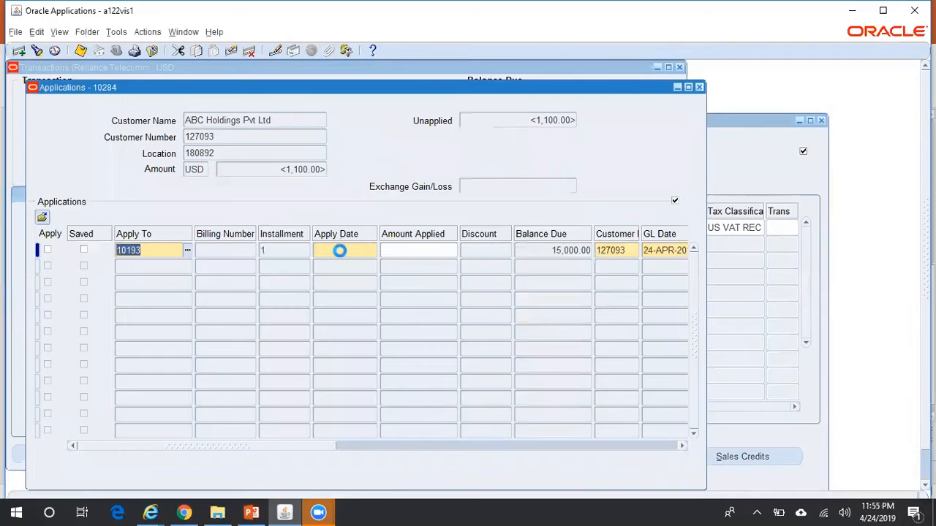
left_click(399, 257)
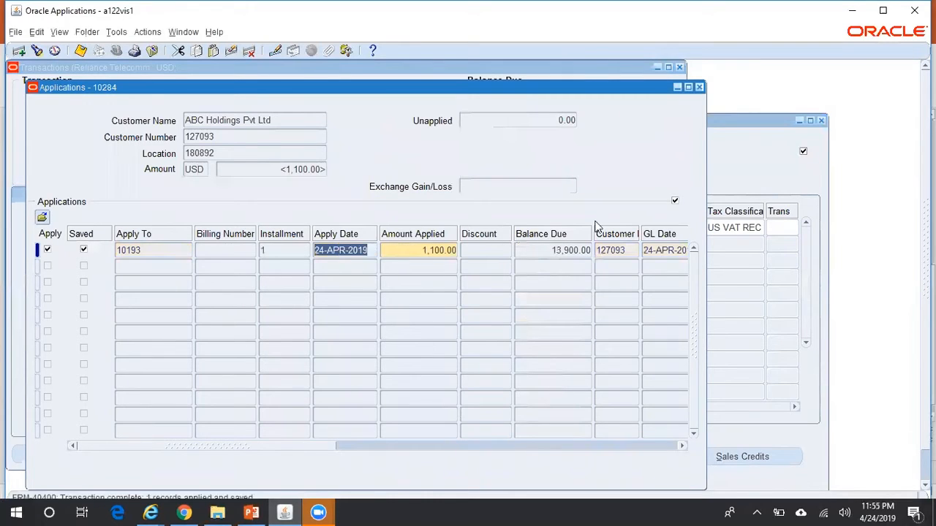
left_click(699, 88)
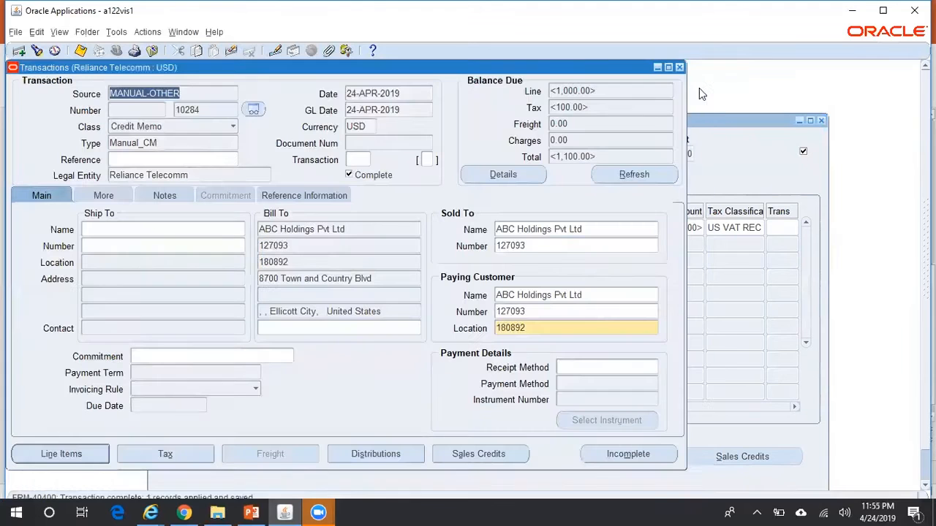
Query transaction 10284 in the Transactions form
left_click(325, 197)
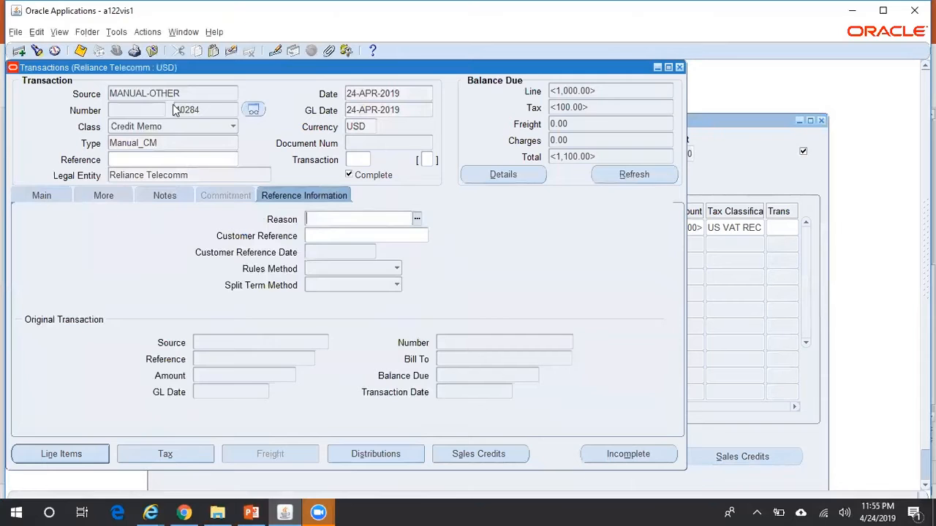
double_click(209, 111)
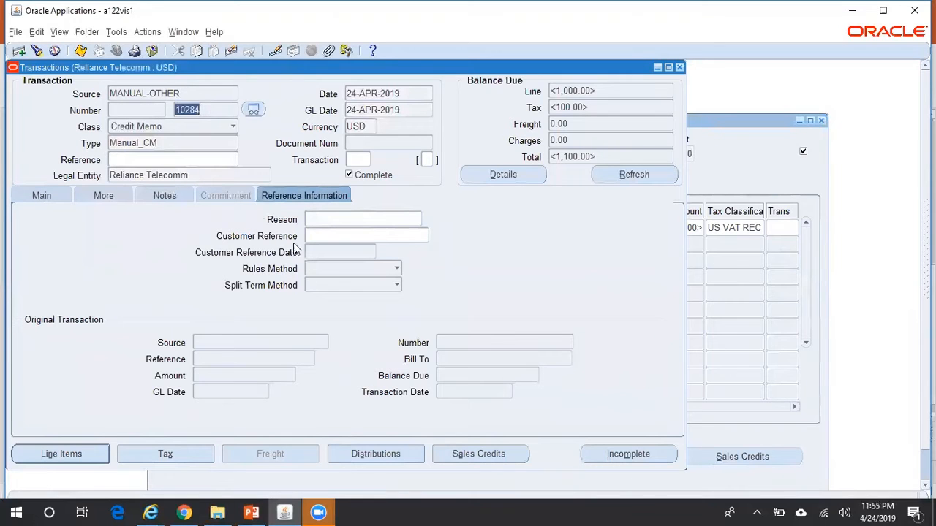
left_click(44, 196)
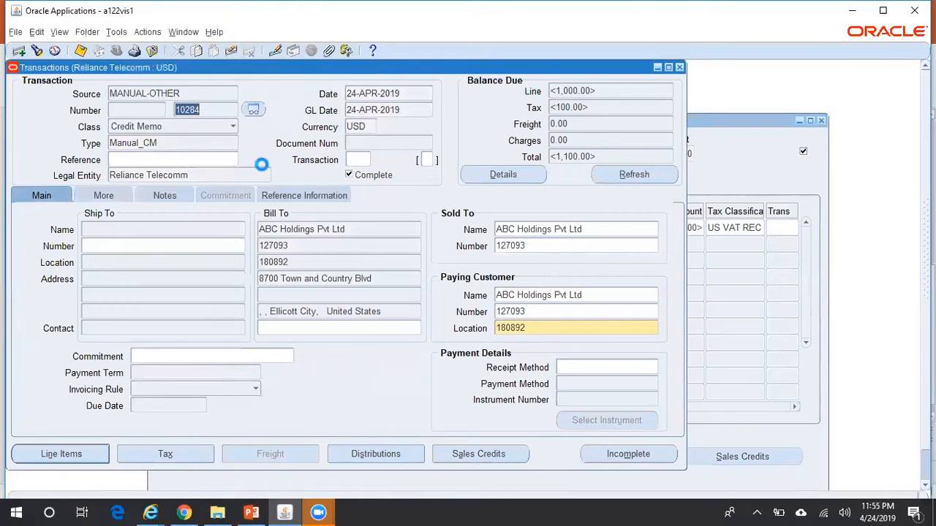
key("F11")
type("10284")
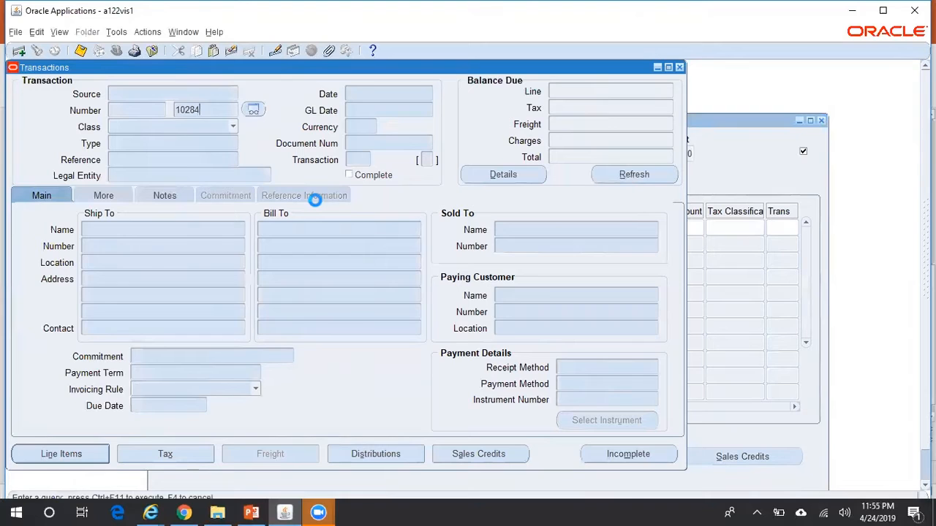
left_click(315, 196)
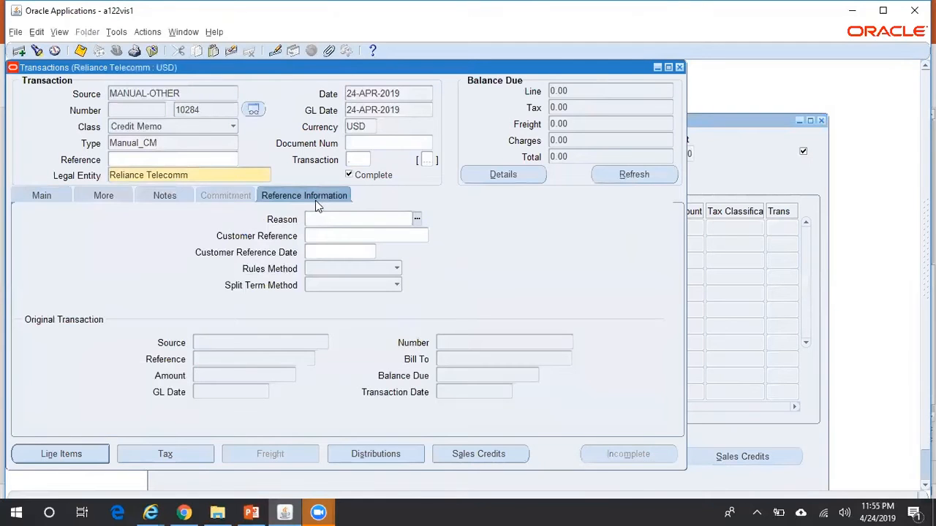
Review its customer and reference details, then open the credit memo's installments
left_click(52, 197)
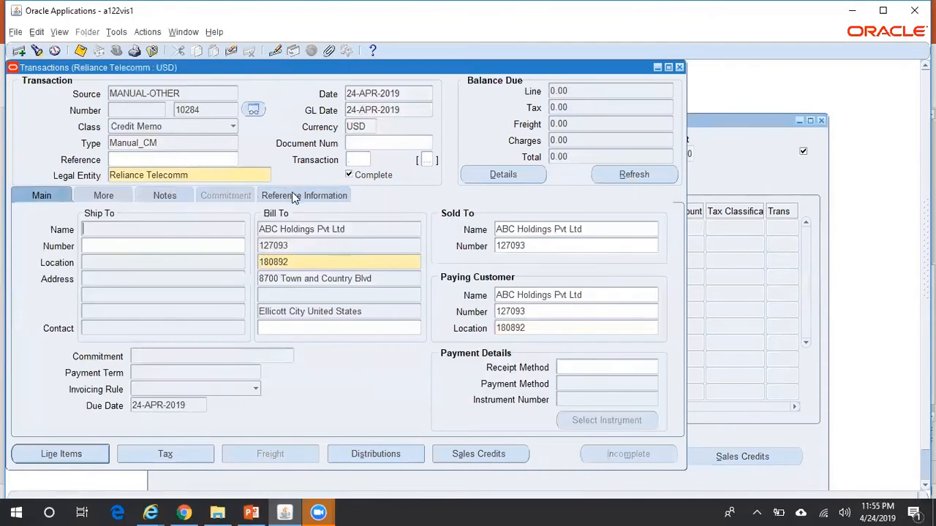
left_click(292, 194)
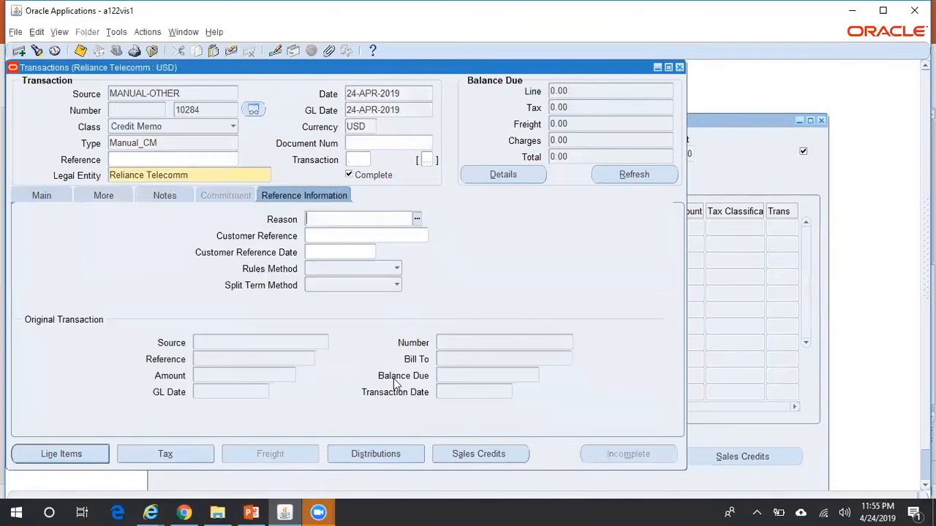
left_click(40, 198)
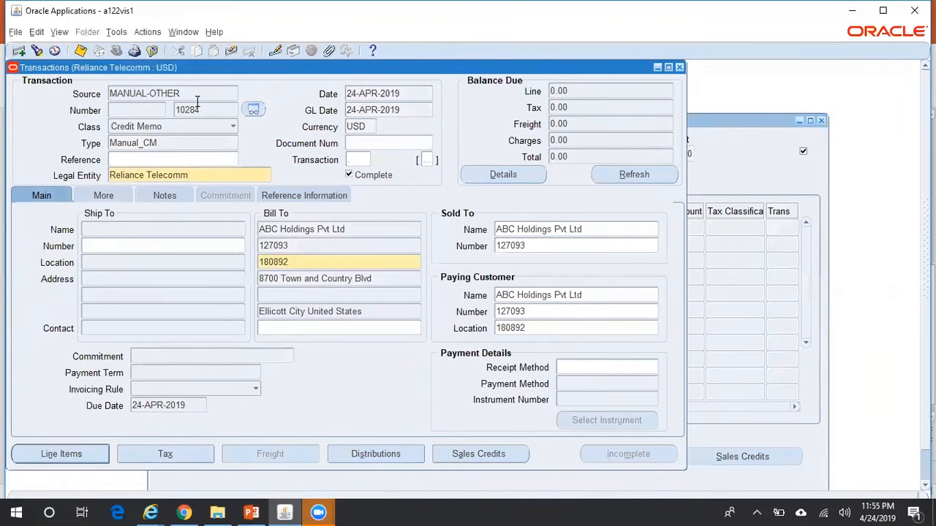
left_click(150, 32)
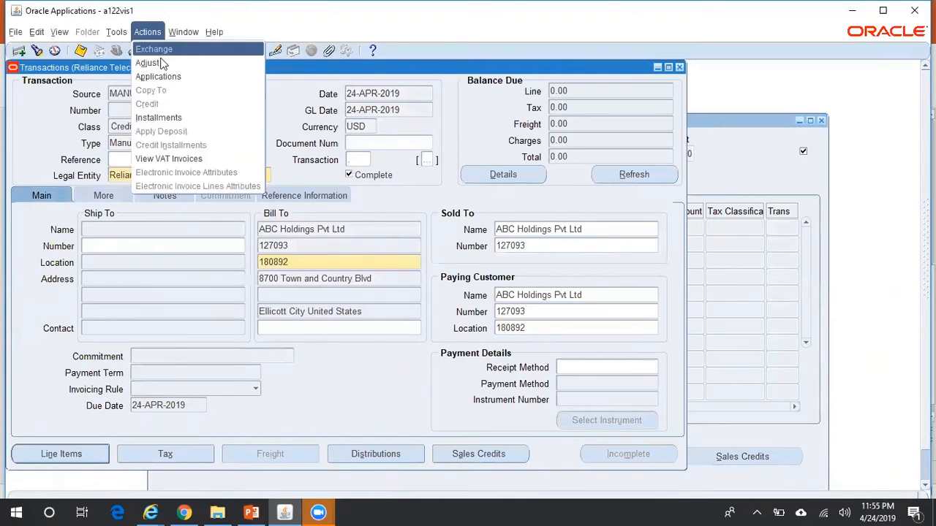
left_click(195, 119)
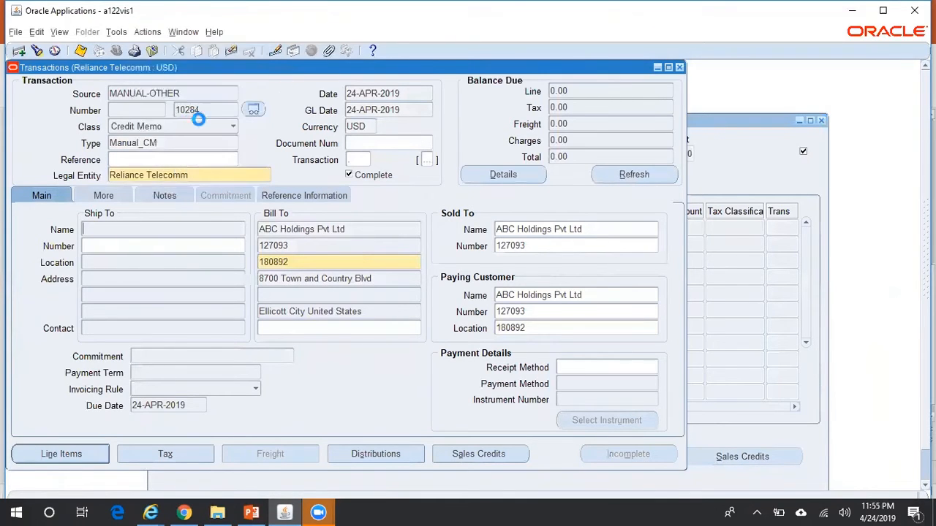
left_click(489, 367)
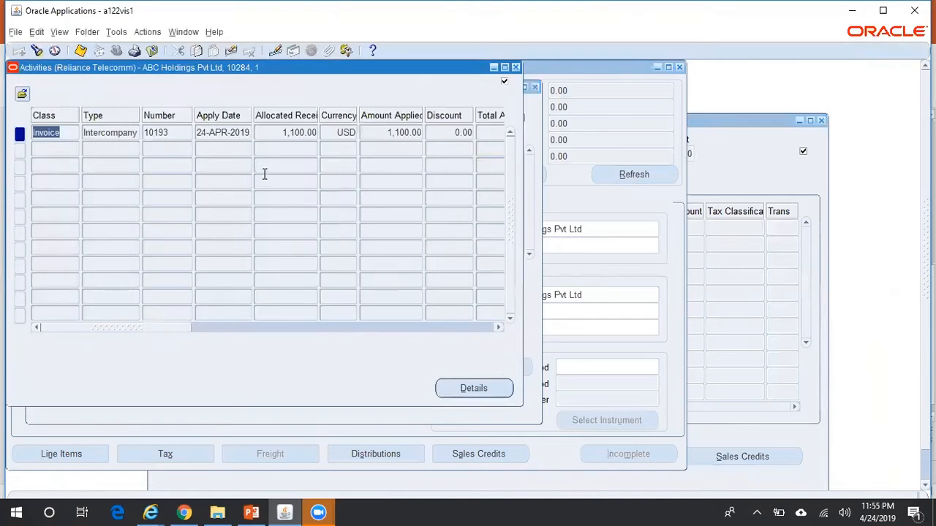
left_click(182, 132)
left_click(461, 395)
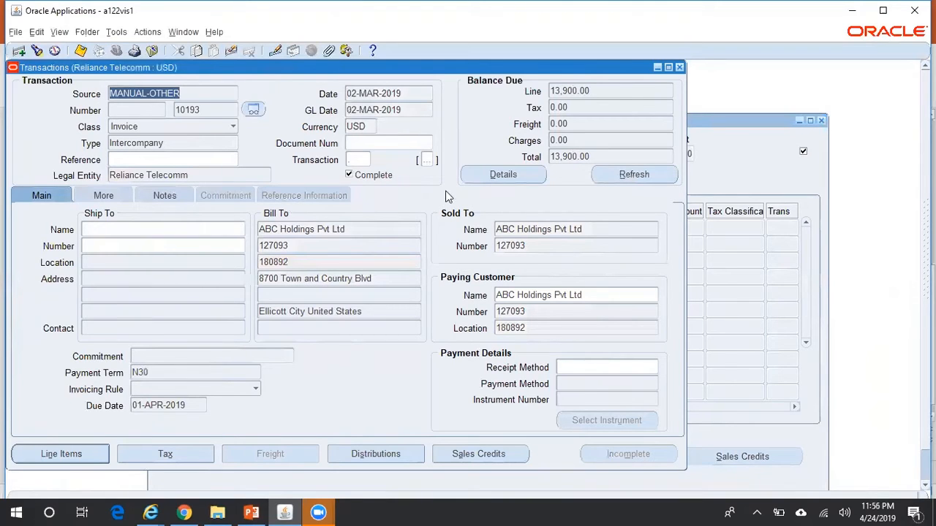
left_click(680, 67)
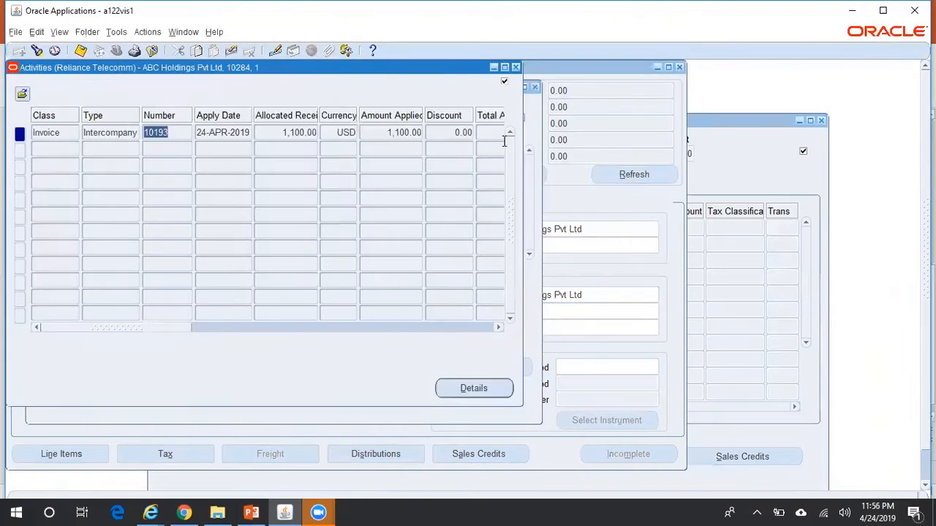
left_click(516, 67)
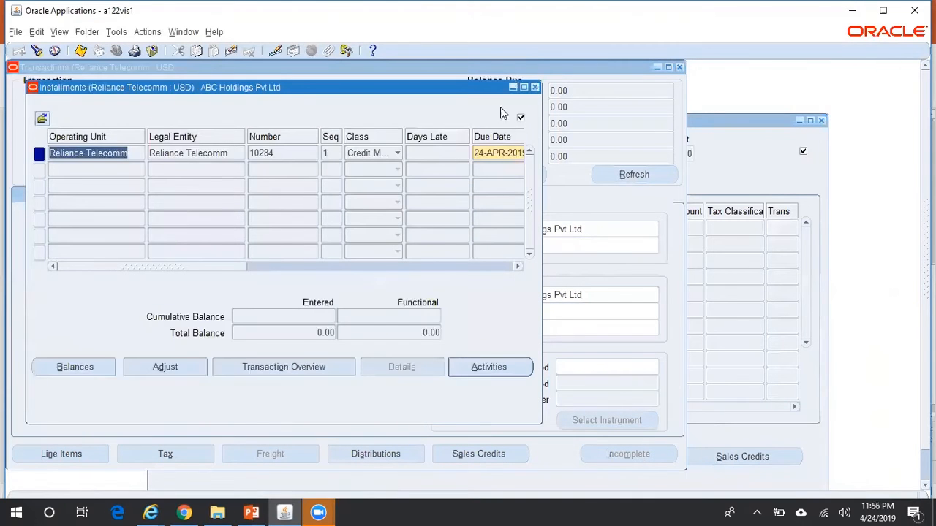
left_click(535, 87)
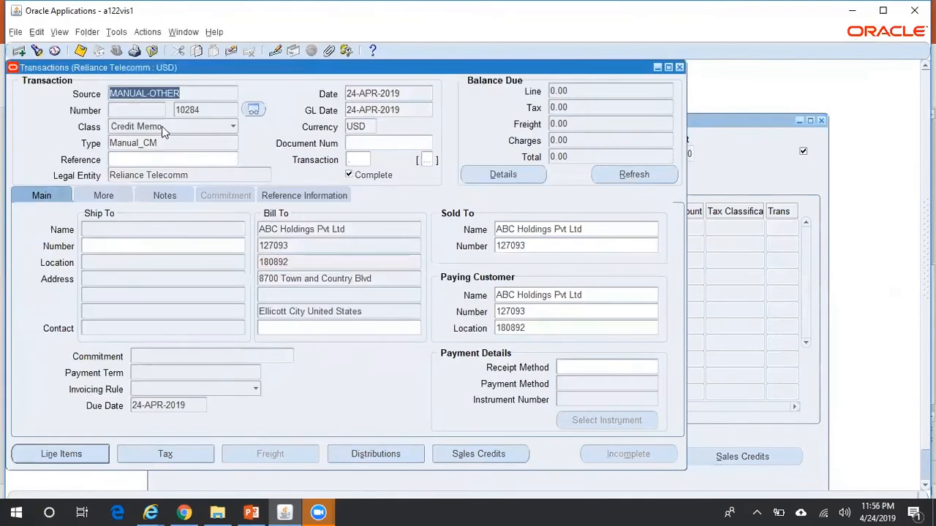
left_click(213, 110)
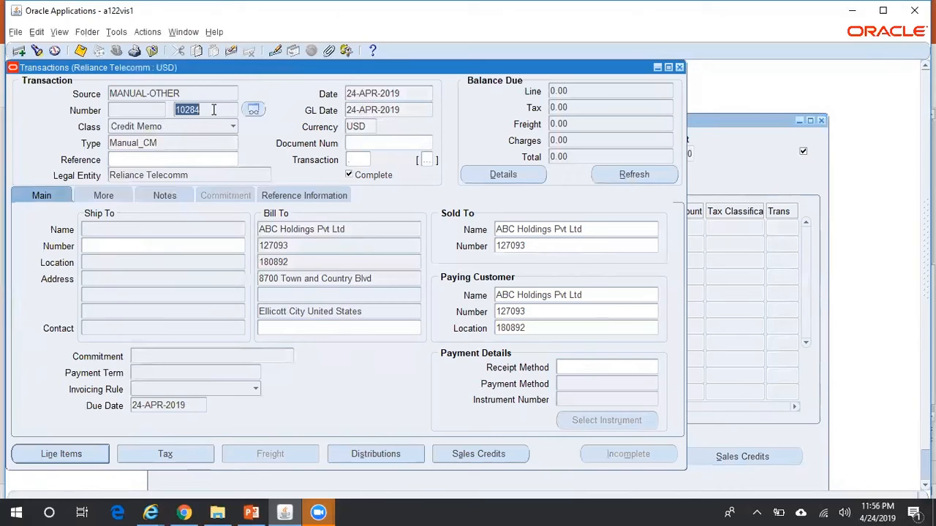
Create draft accounting for credit memo 10284 and acknowledge the confirmation message
left_click(145, 32)
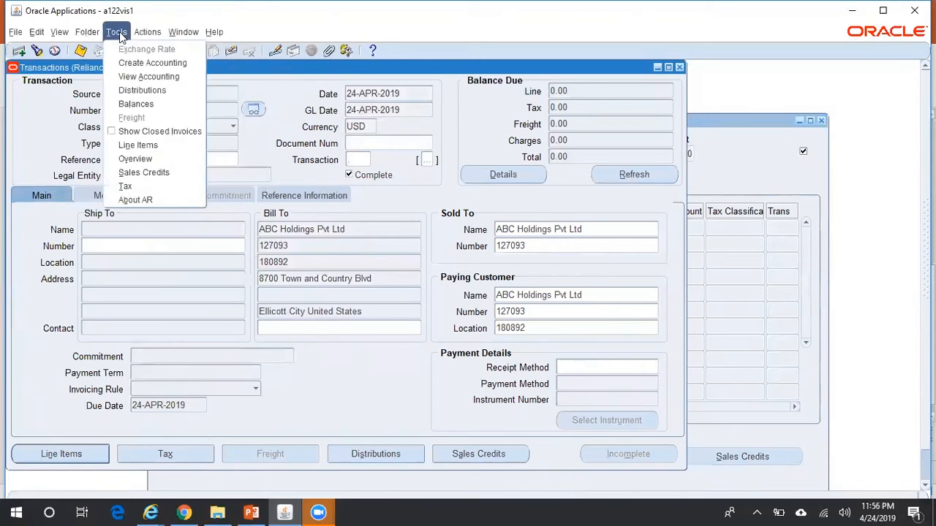
left_click(132, 64)
left_click(306, 261)
left_click(323, 350)
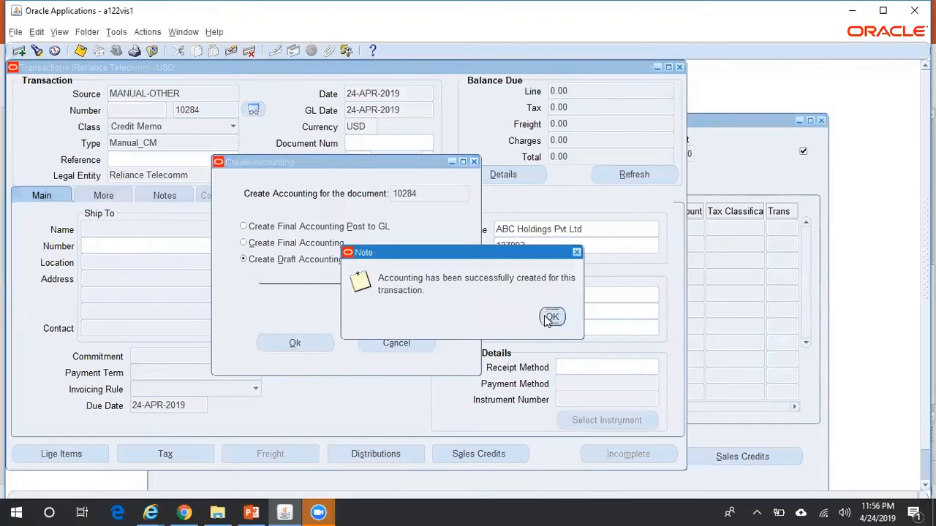
left_click(552, 318)
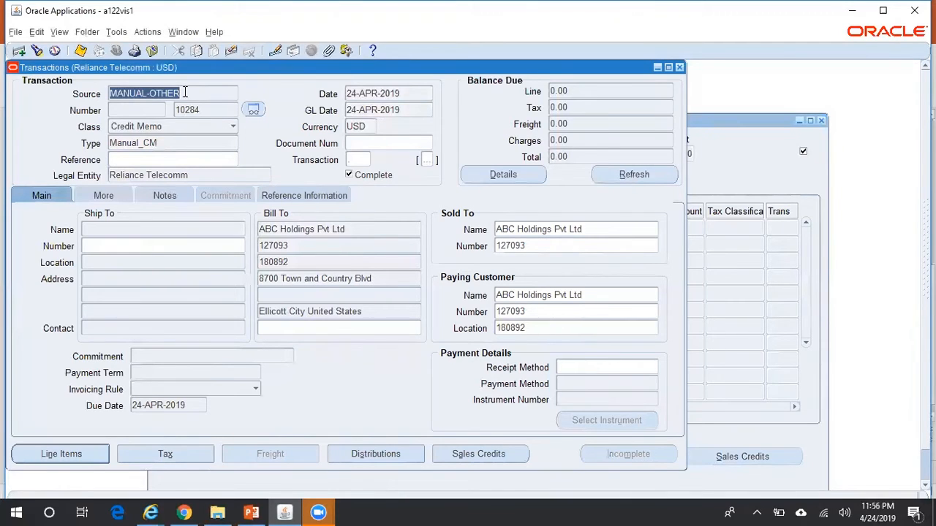
Request View Accounting for the credit memo and switch to the browser window
left_click(117, 32)
left_click(147, 76)
left_click(150, 513)
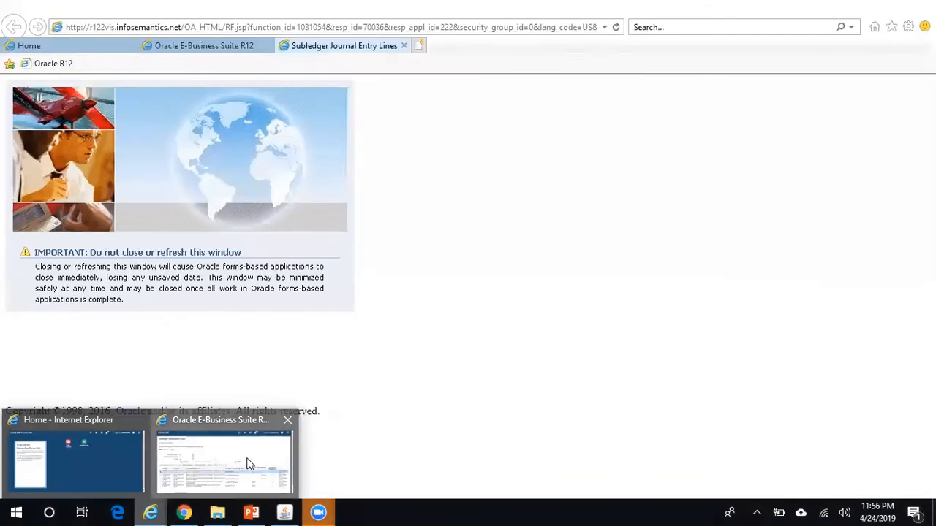
left_click(224, 461)
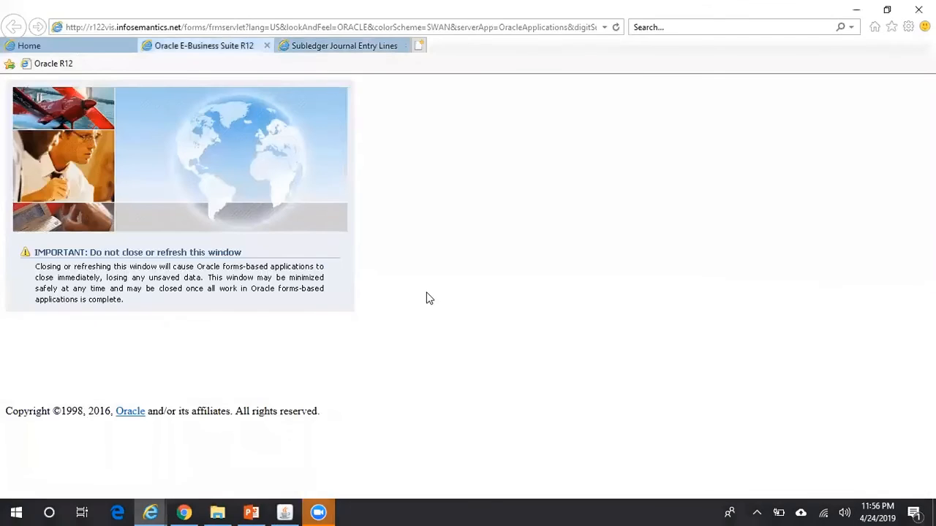
left_click(380, 46)
scroll(71, 356, "down", 1)
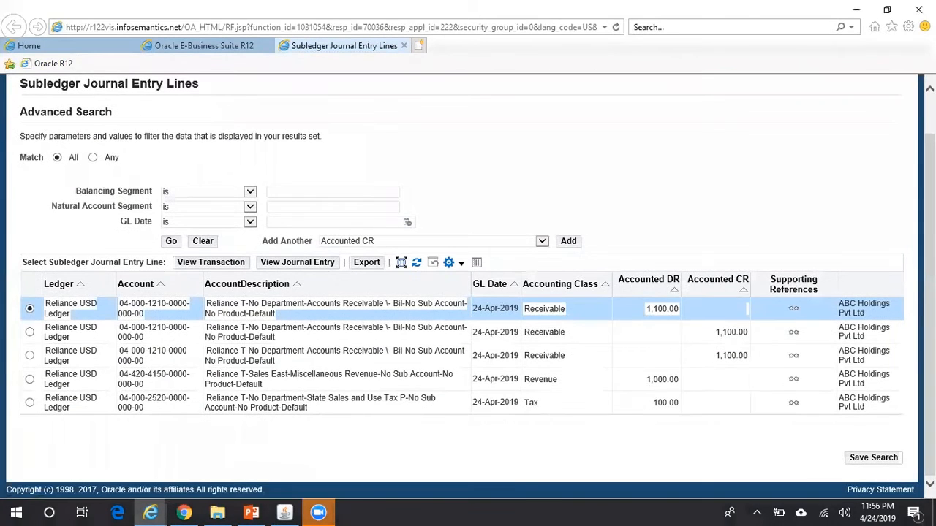
left_click_drag(23, 348, 441, 453)
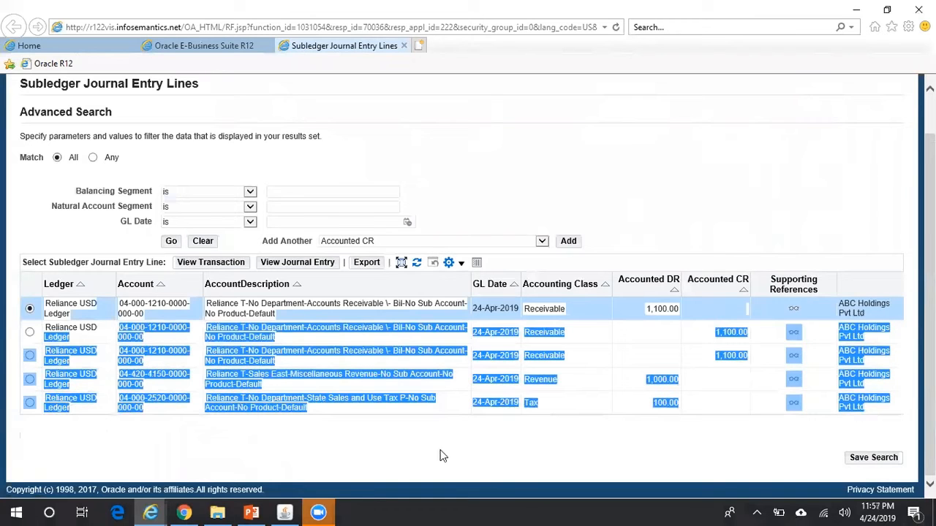
left_click(656, 449)
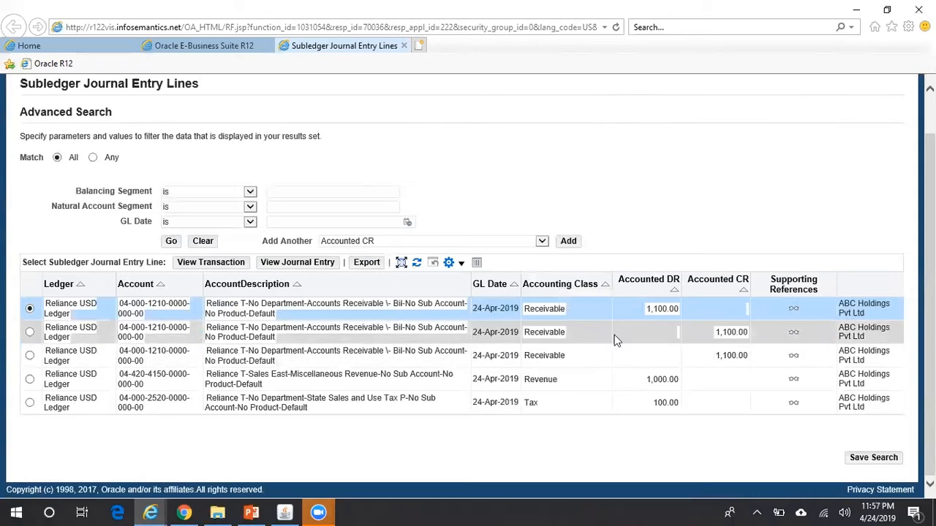
left_click(287, 512)
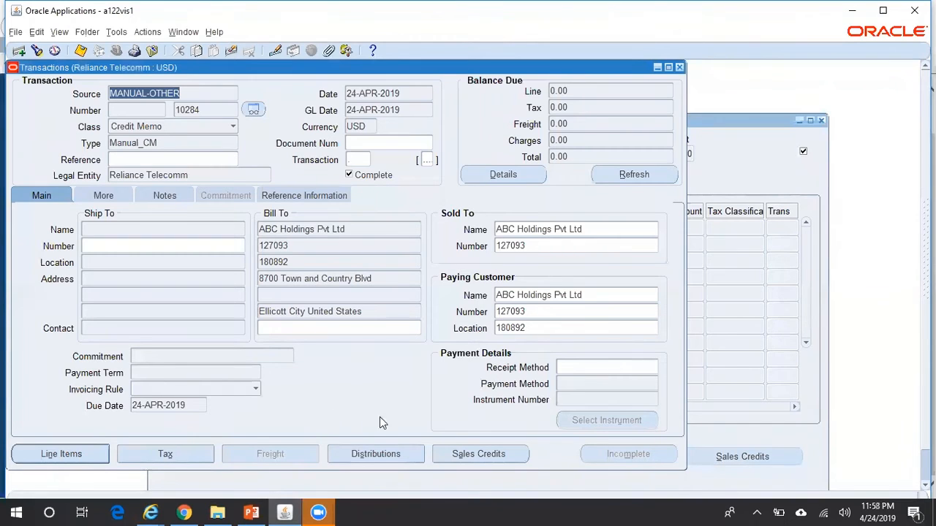
left_click(394, 454)
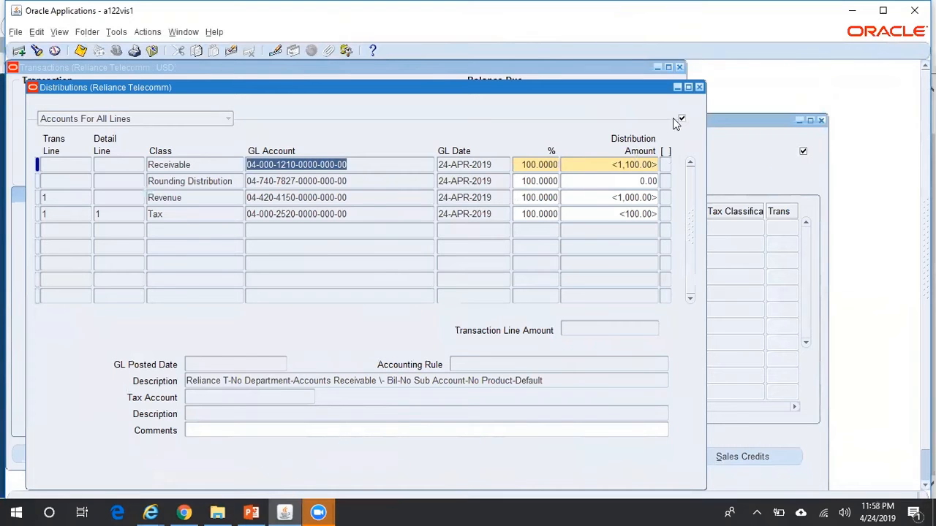
left_click(700, 87)
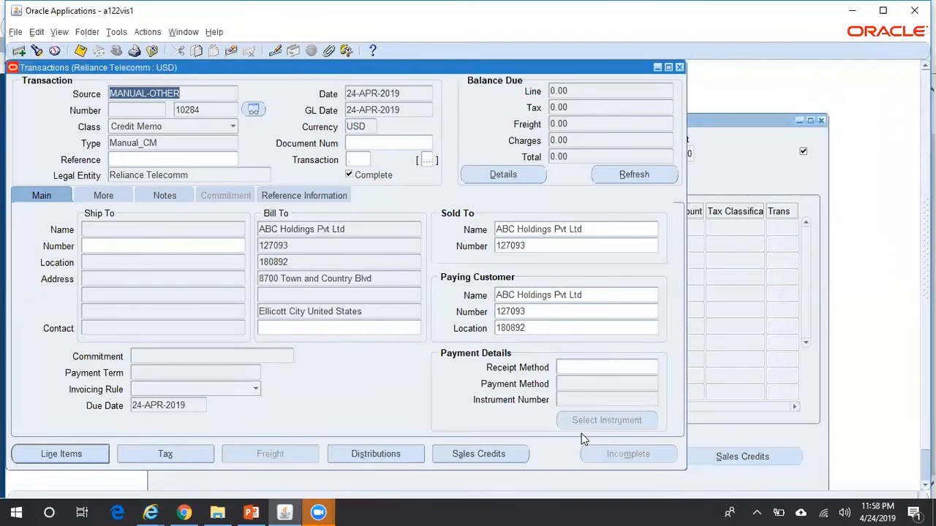
left_click(394, 456)
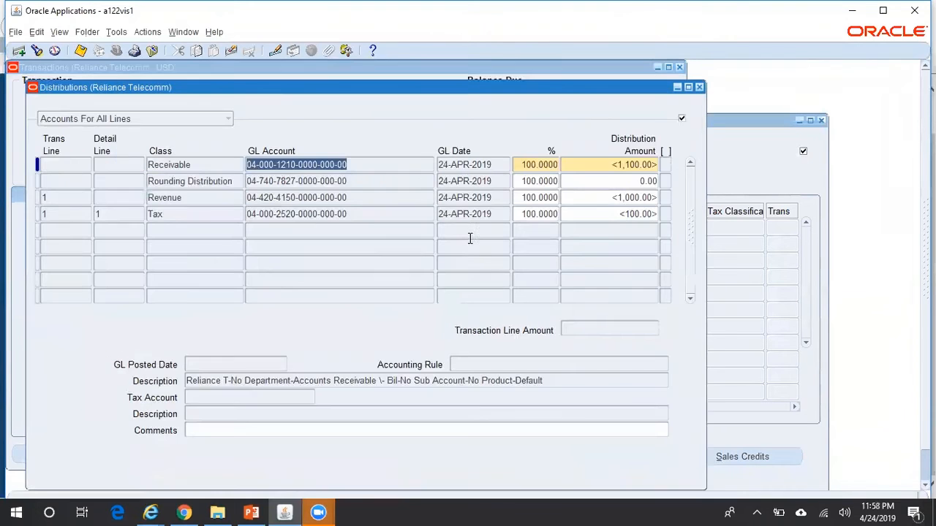
left_click(700, 88)
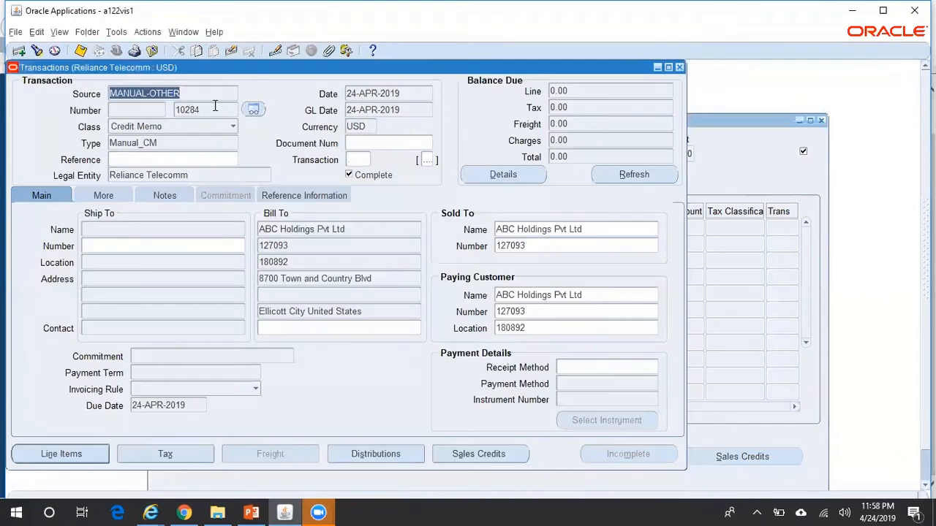
Start a new MANUAL-OTHER credit memo of type Manual_CM for customer ABC Holdings and save it
key("ctrl+Down")
type("manua")
key("Tab")
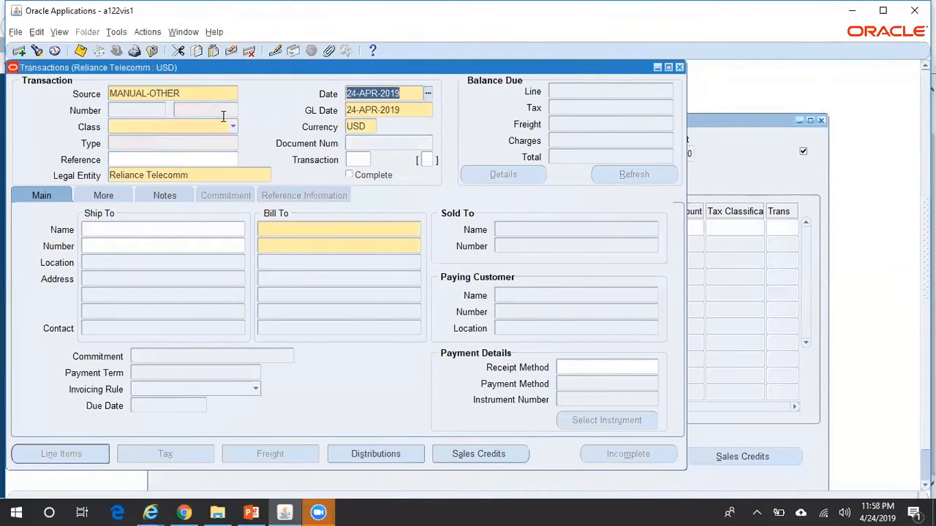
left_click(233, 127)
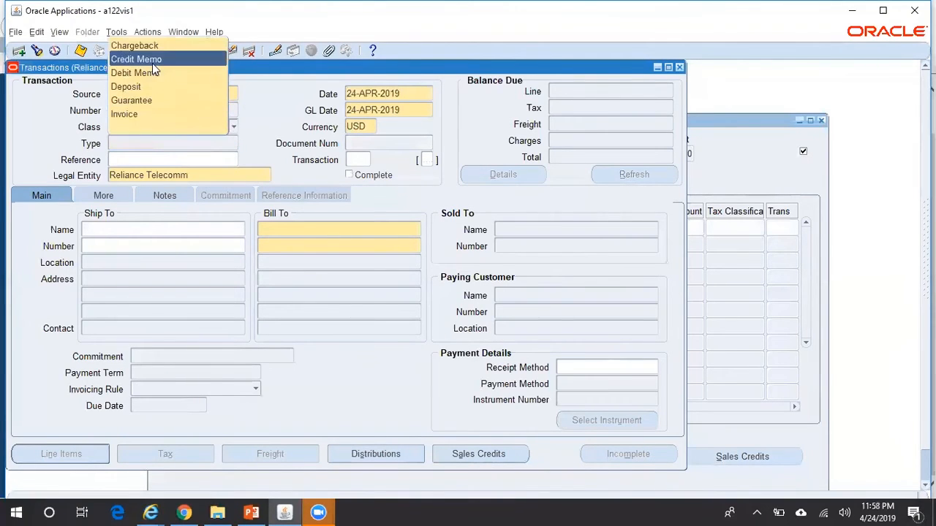
left_click(154, 61)
left_click(182, 148)
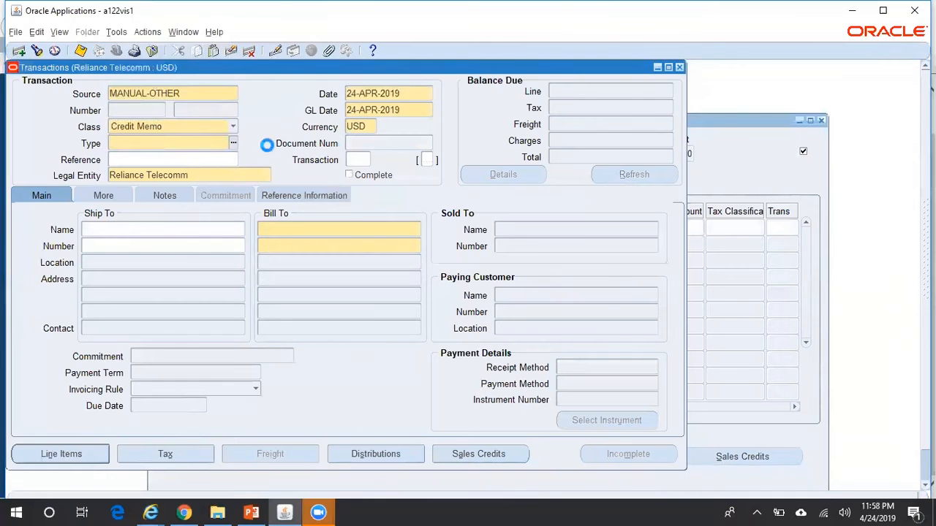
key("ctrl+l")
key("Down")
key("Down")
key("Down")
key("Return")
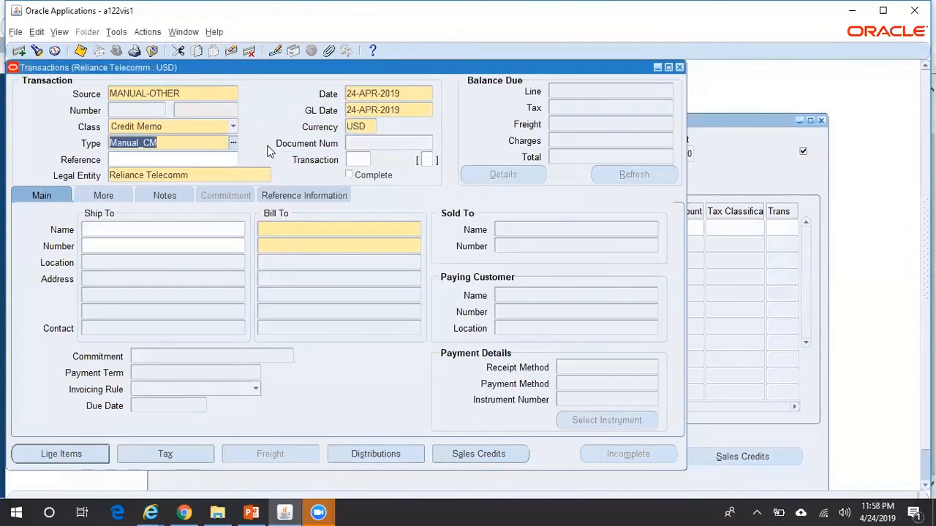
left_click(305, 228)
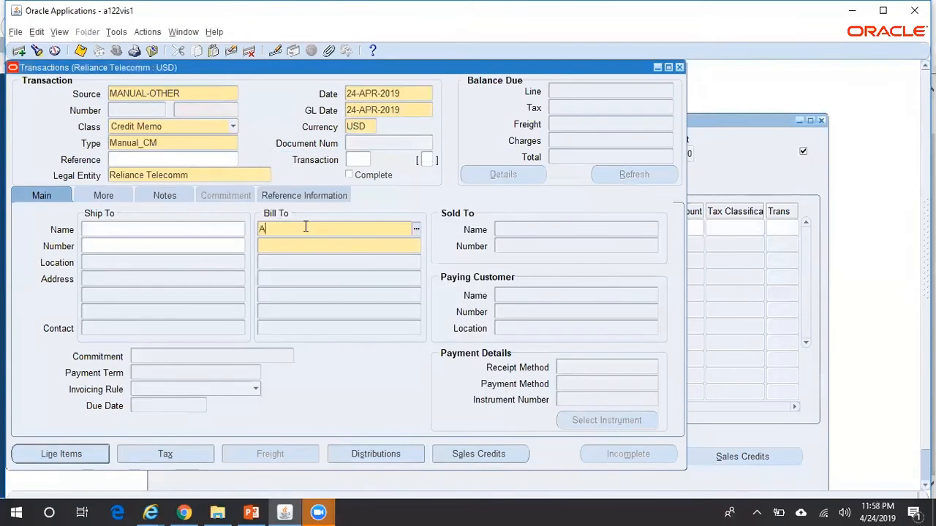
type("ABC")
key("Tab")
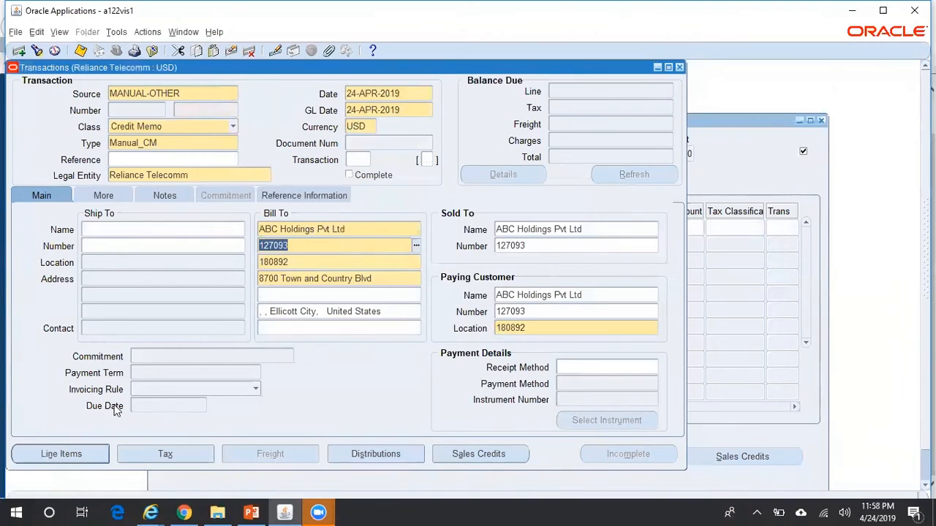
left_click(78, 462)
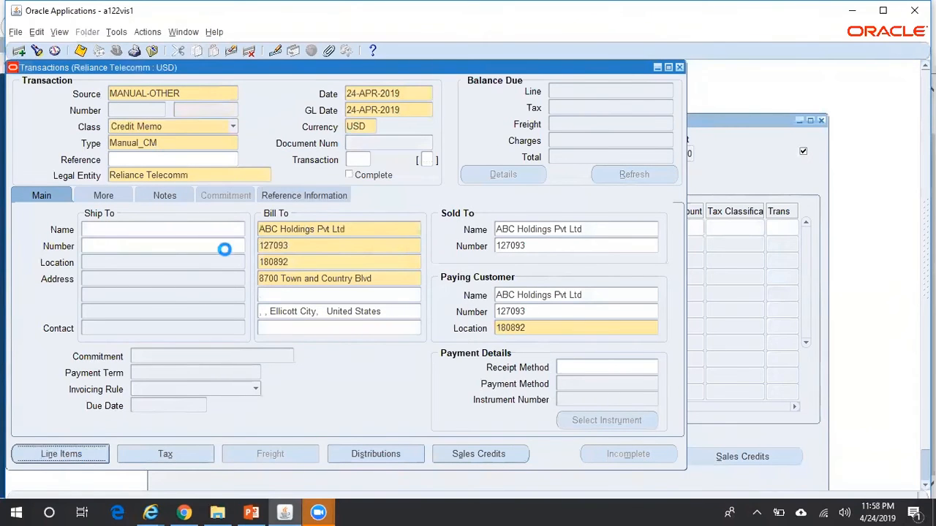
Save the line 'test' with quantity 1 at -1600, then return to the header
left_click(324, 229)
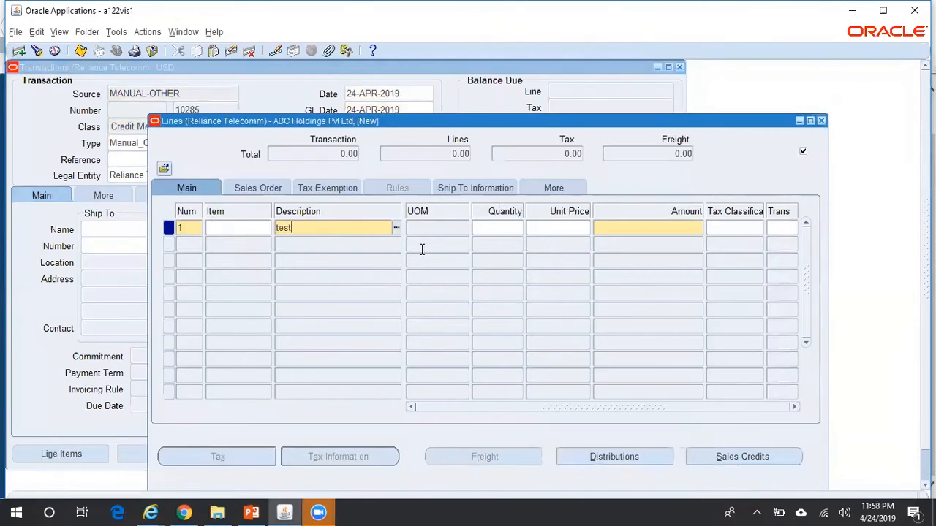
key("Tab")
type("1")
key("Tab")
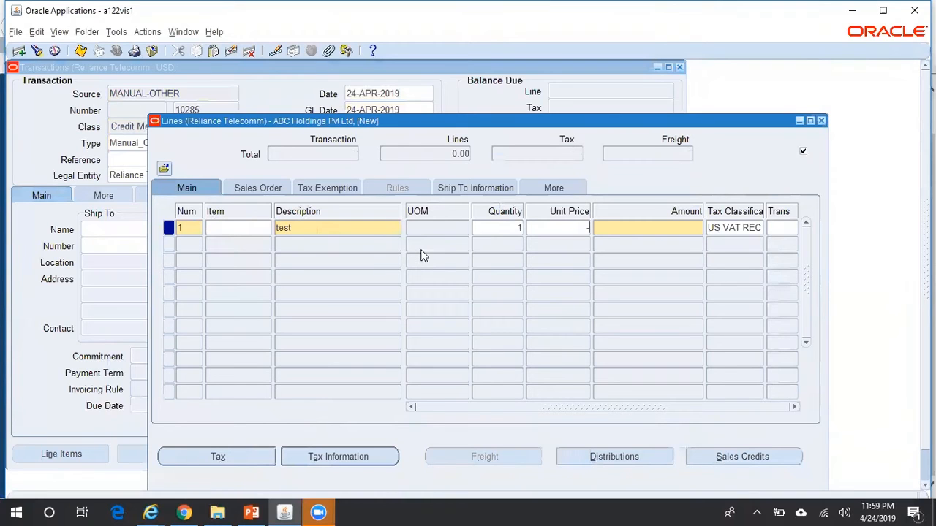
key("Tab")
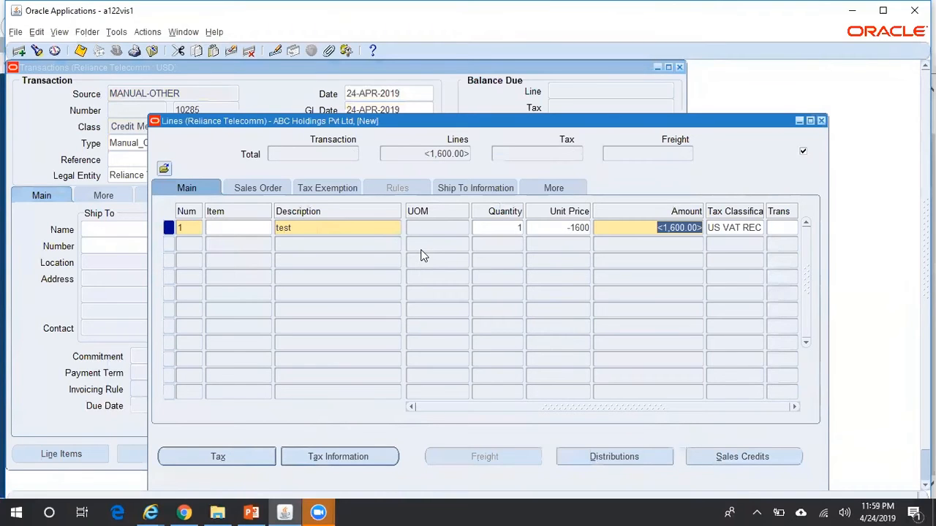
key("ctrl+s")
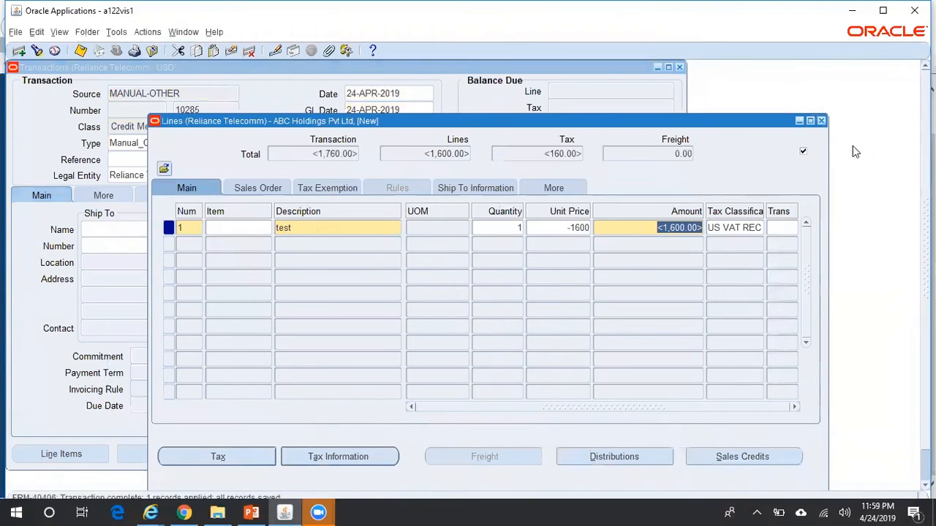
left_click(821, 121)
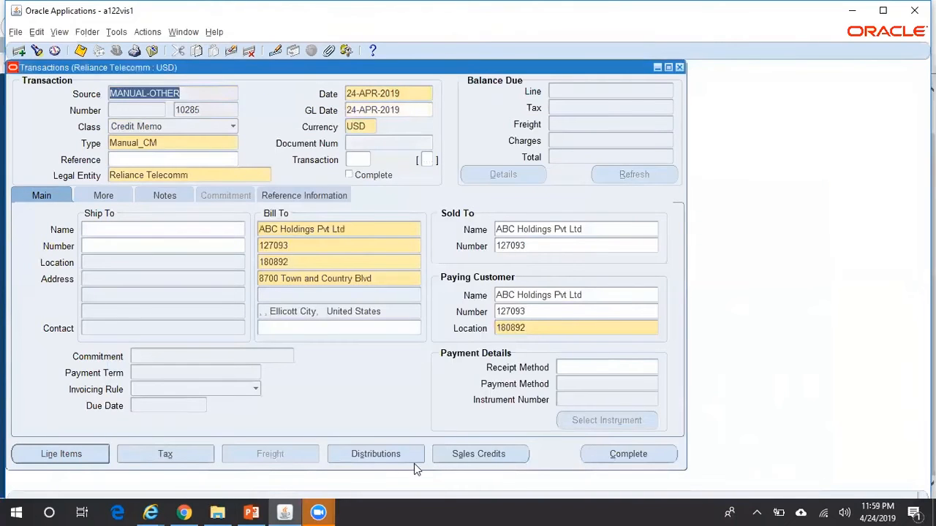
left_click(385, 459)
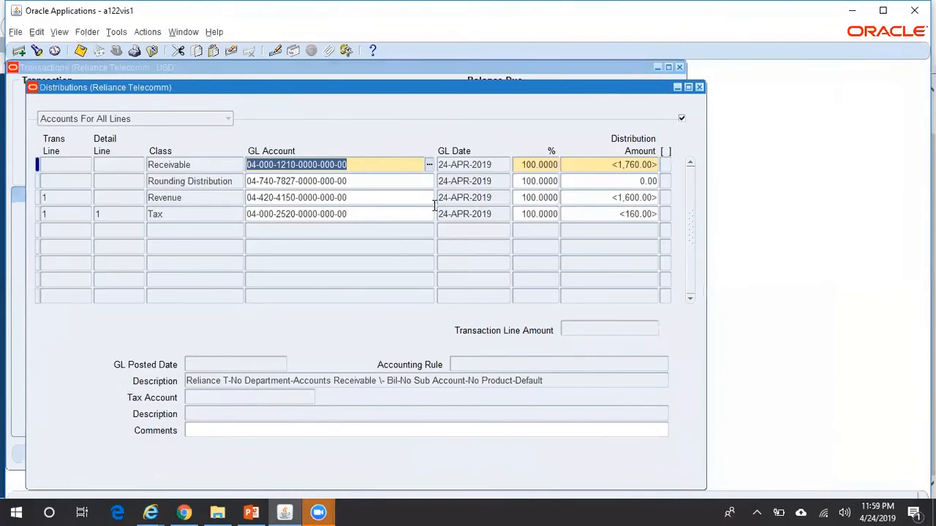
left_click(429, 165)
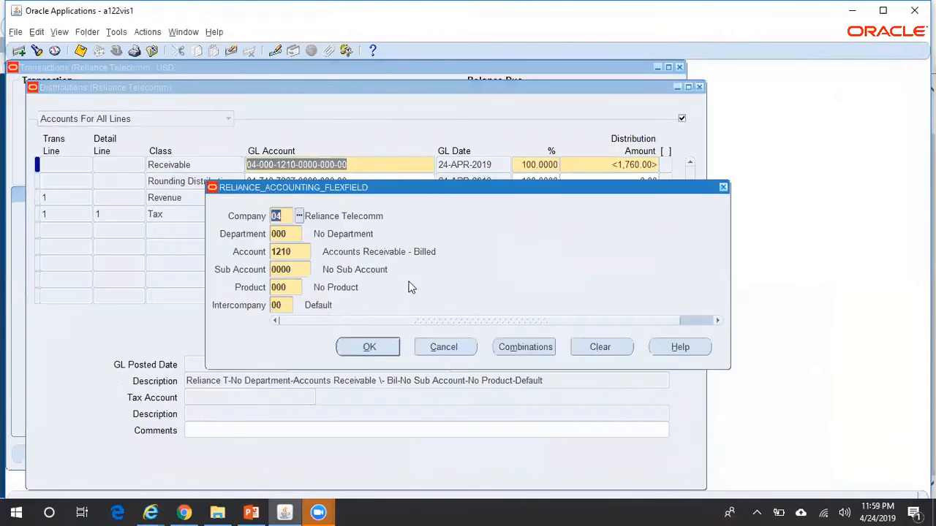
left_click(302, 253)
type("12")
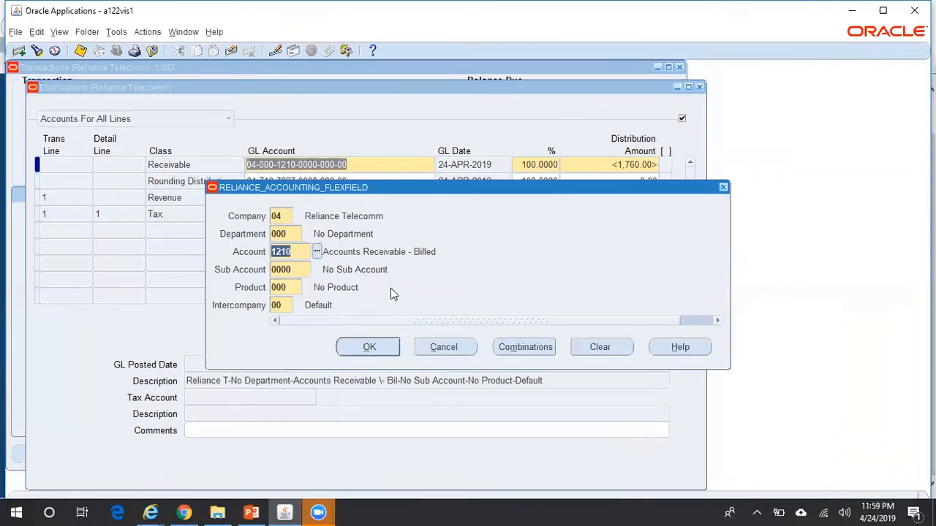
key("Tab")
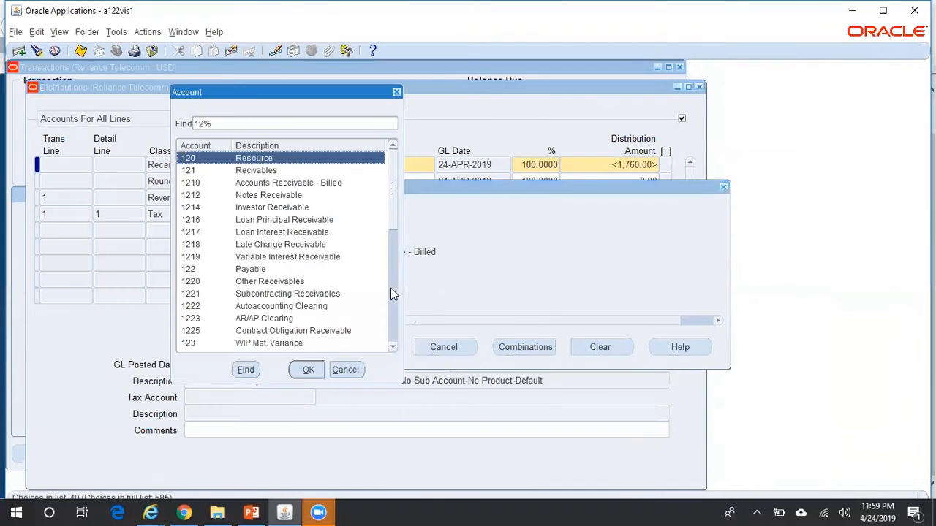
key("Down")
key("Down")
key("Down")
key("Return")
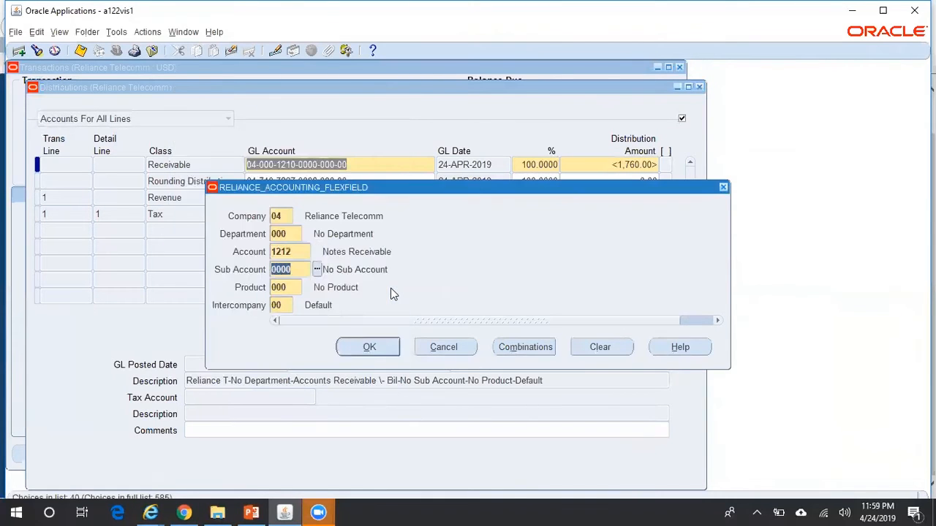
left_click(370, 347)
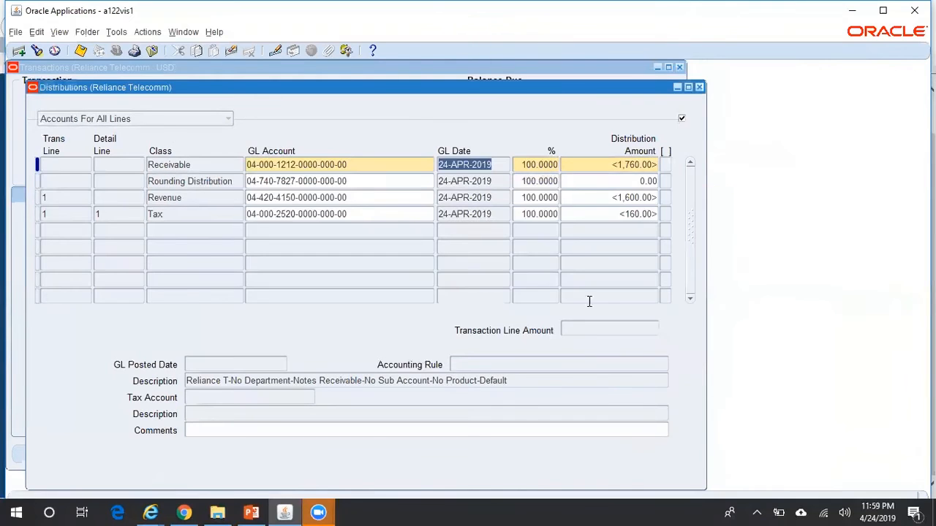
key("ctrl+s")
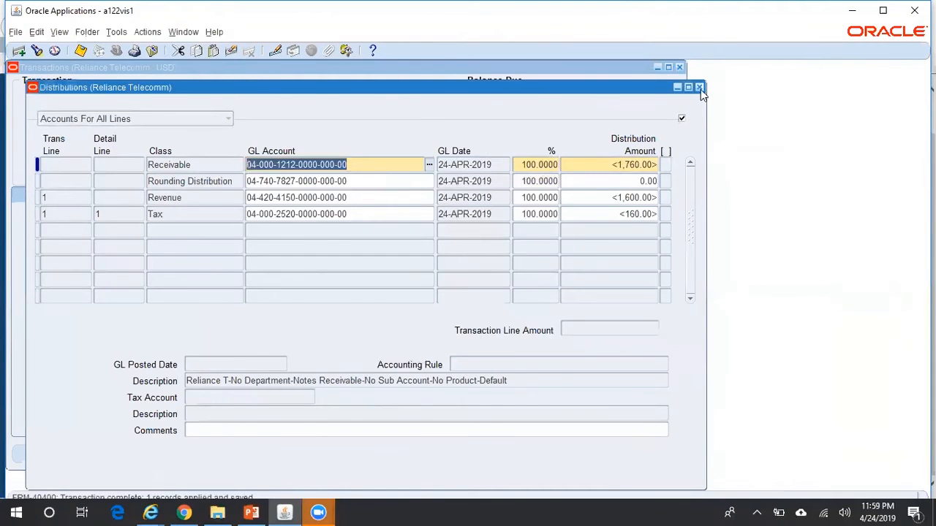
left_click(699, 88)
left_click(641, 454)
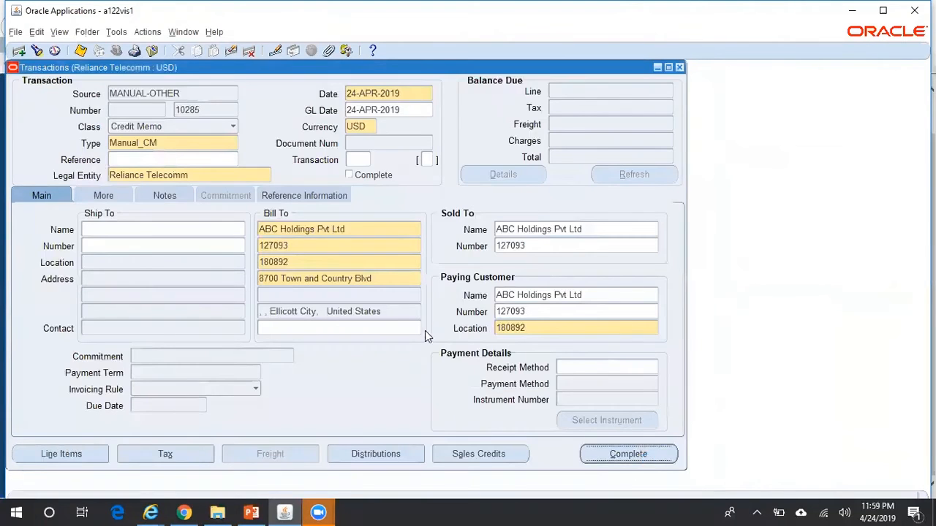
Create draft accounting for credit memo 10285 and dismiss the success message
left_click(135, 33)
mouse_move(117, 32)
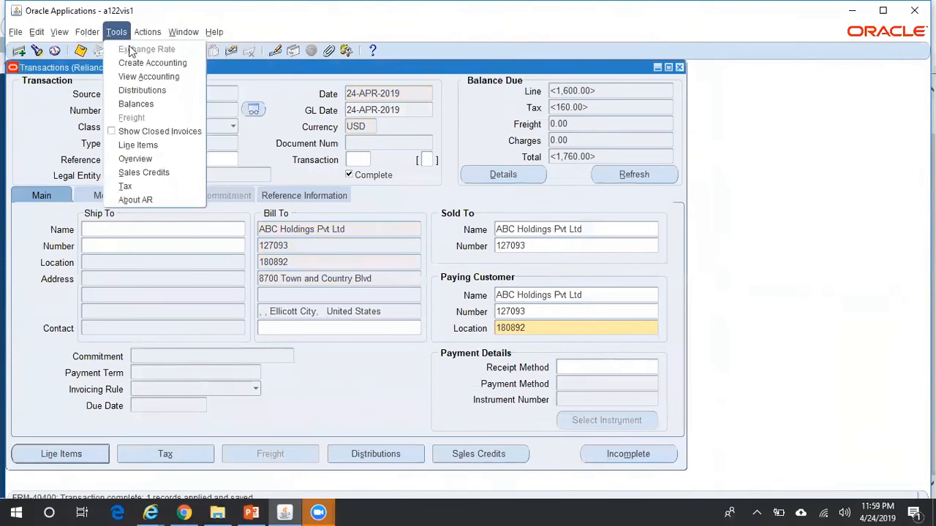
left_click(155, 63)
left_click(292, 261)
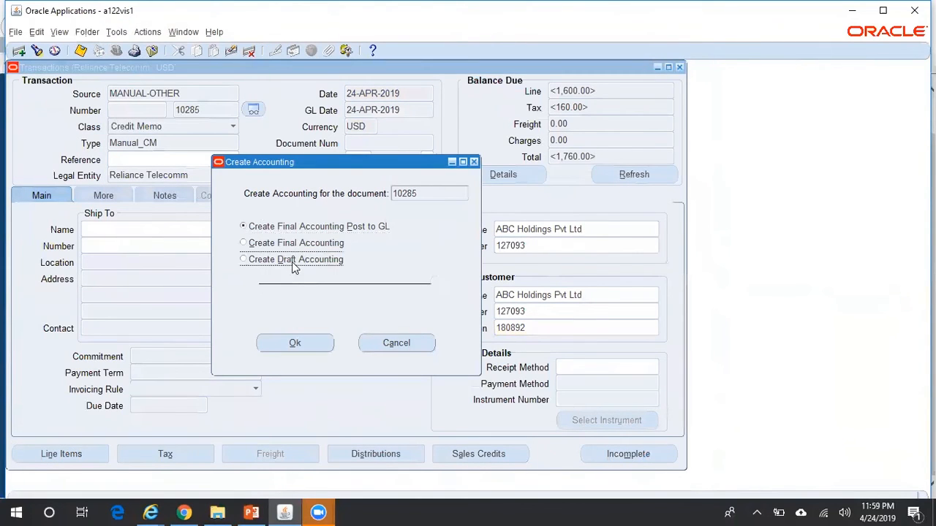
left_click(324, 343)
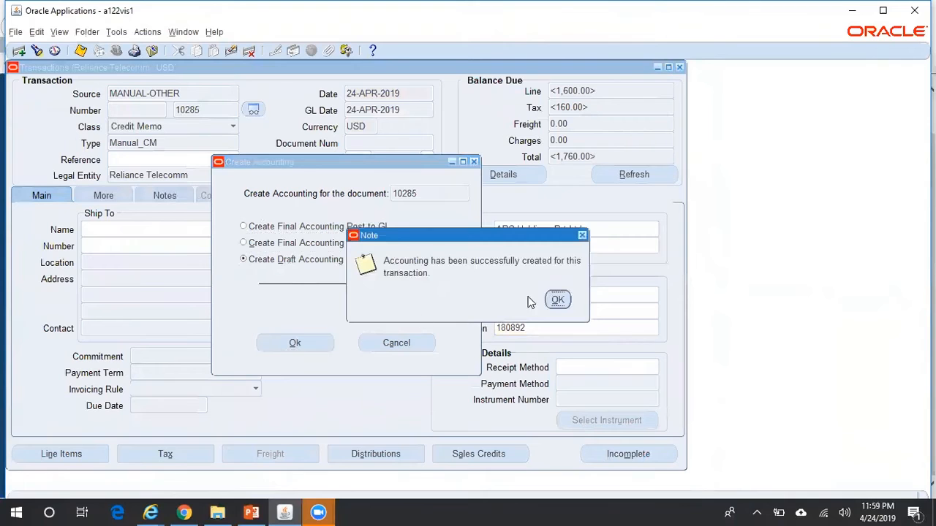
left_click(558, 299)
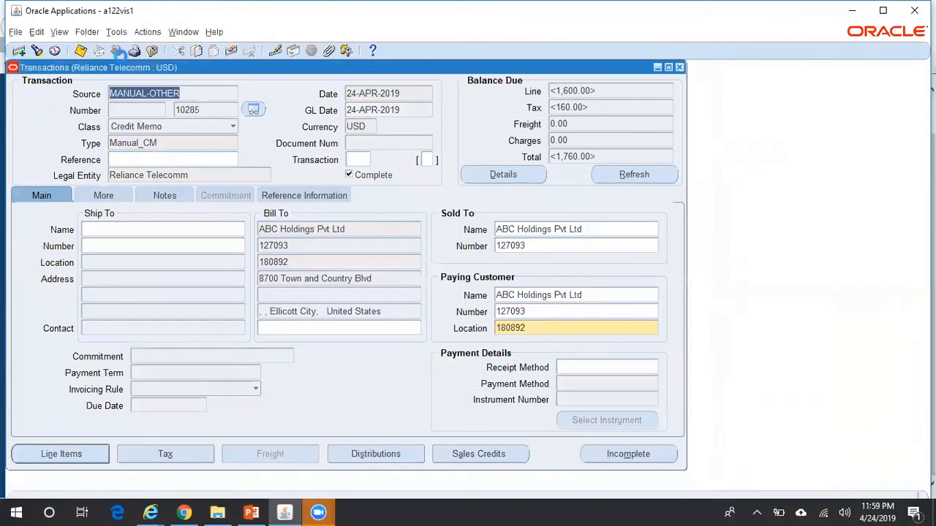
View the subledger journal lines, confirming 1212 credited 1,760.00, then return to the transaction
left_click(116, 33)
left_click(141, 77)
mouse_move(151, 512)
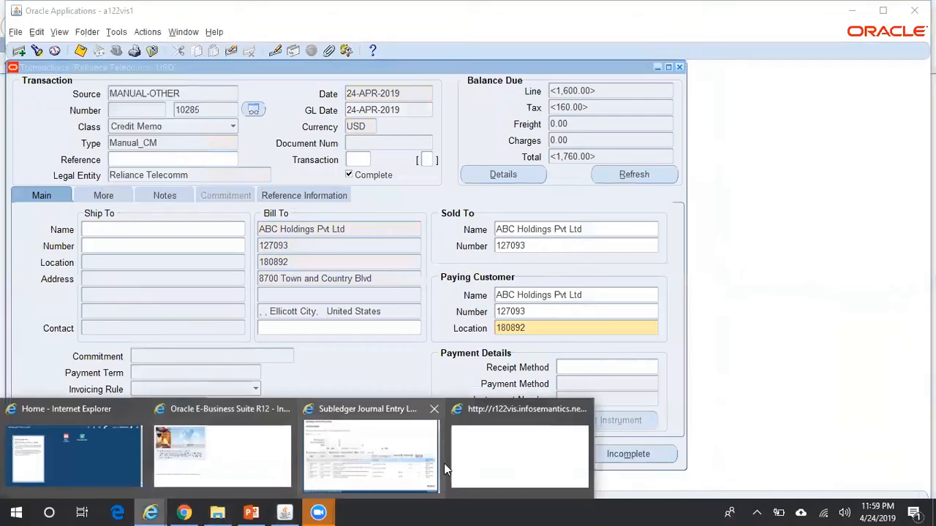
left_click(430, 408)
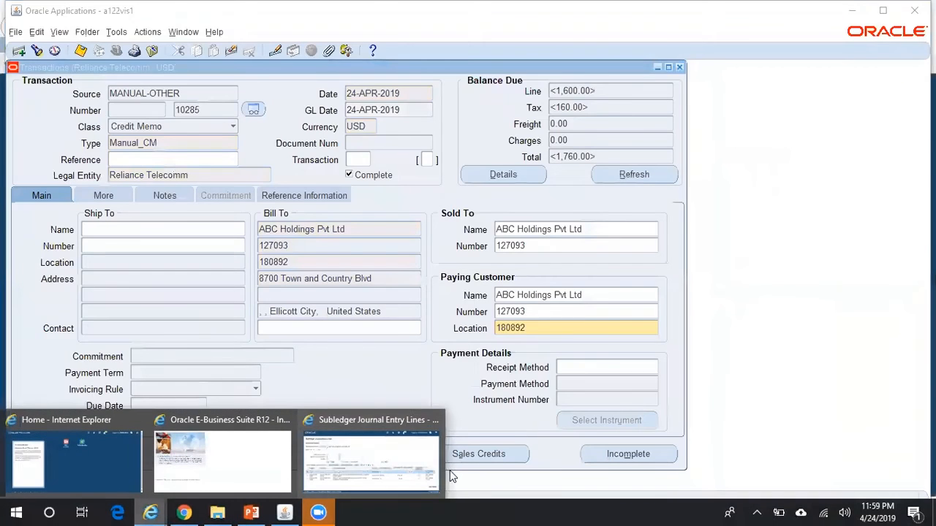
left_click(406, 470)
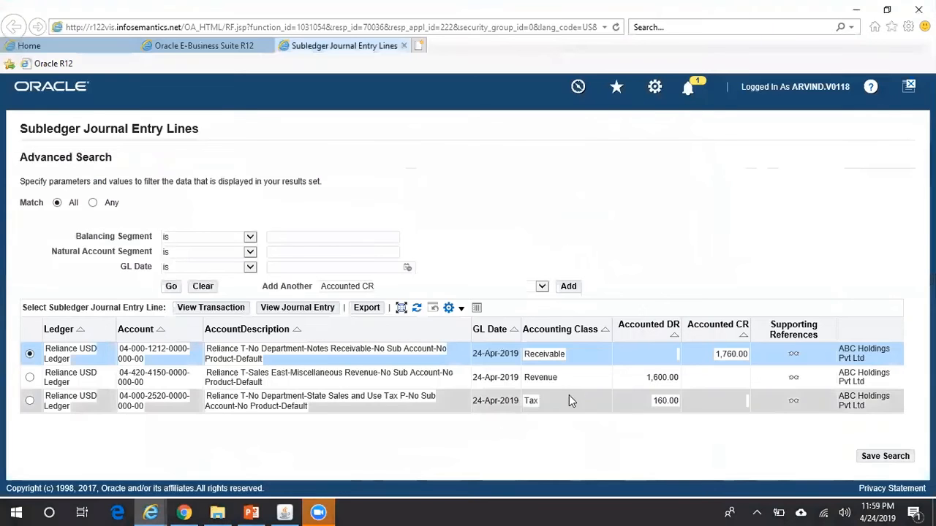
left_click(288, 511)
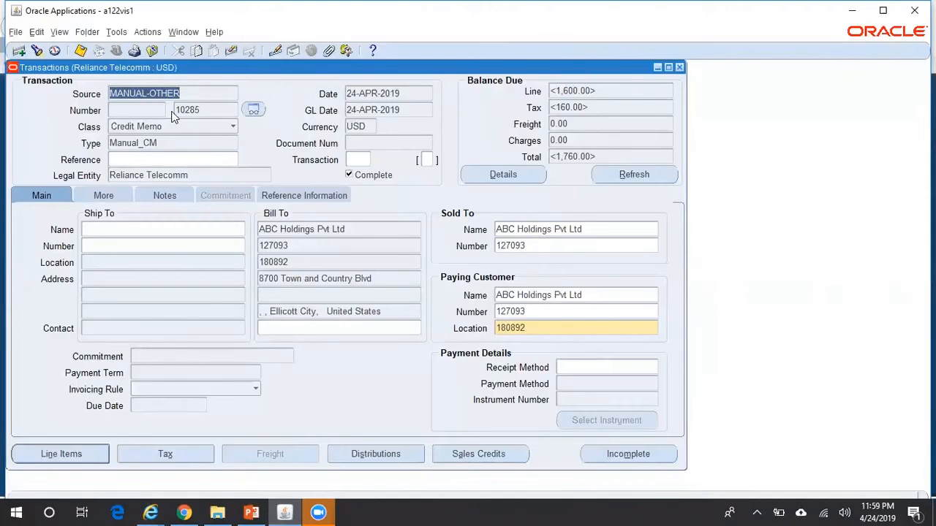
left_click(145, 33)
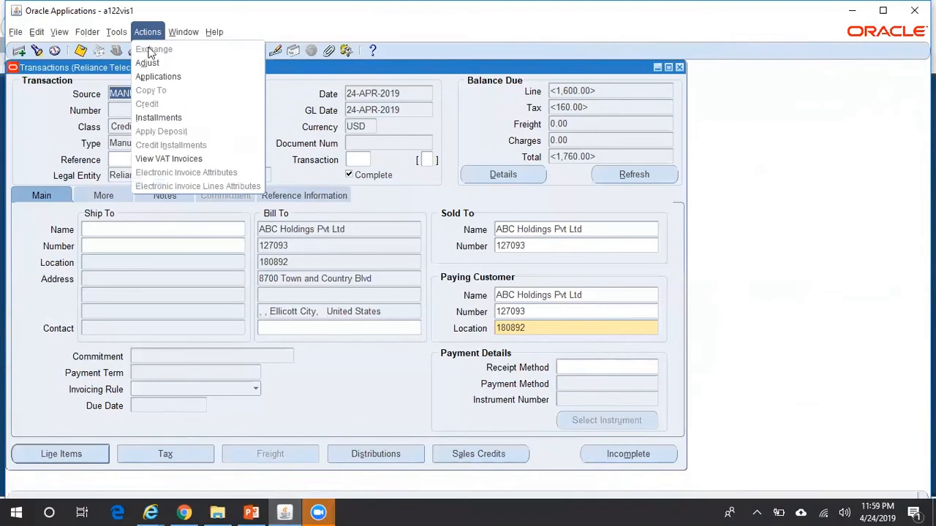
Apply credit memo 10285 against invoice 10161 for 1,760.00 and save the application
left_click(158, 76)
left_click(187, 250)
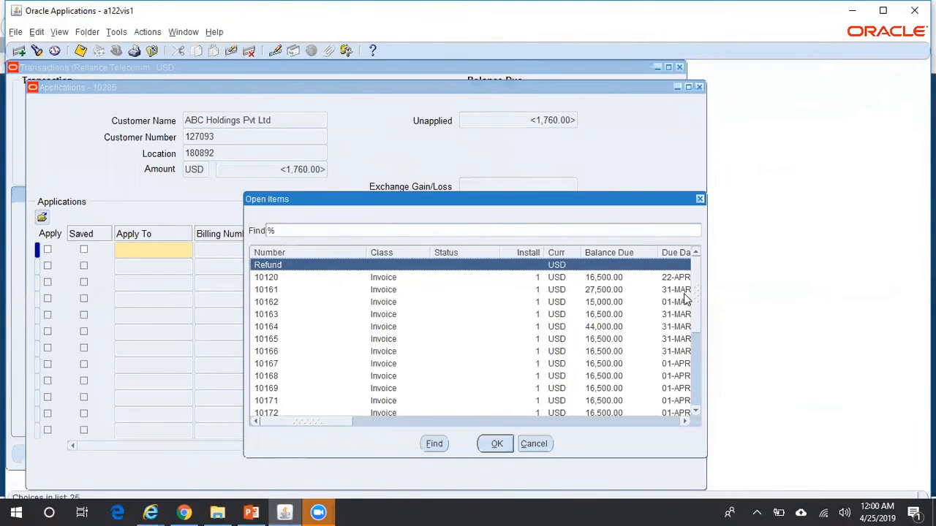
left_click(607, 290)
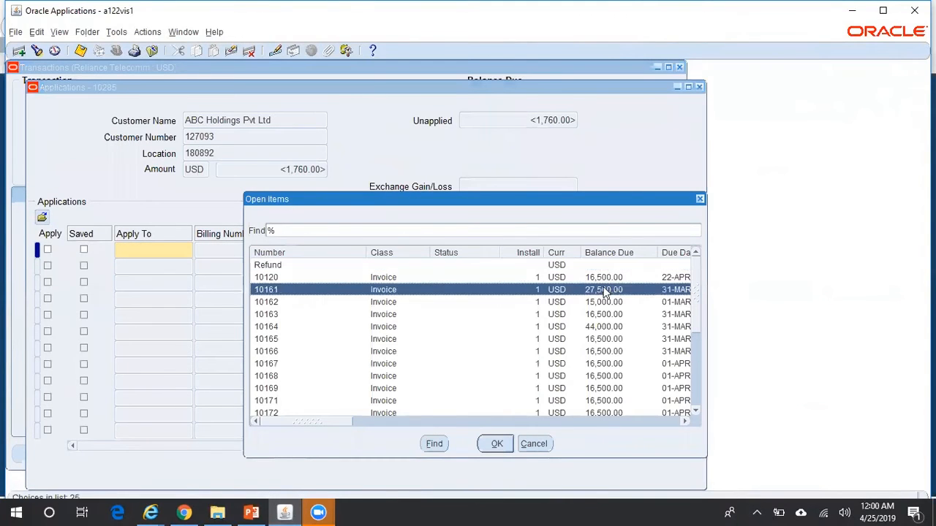
left_click(497, 444)
left_click(358, 251)
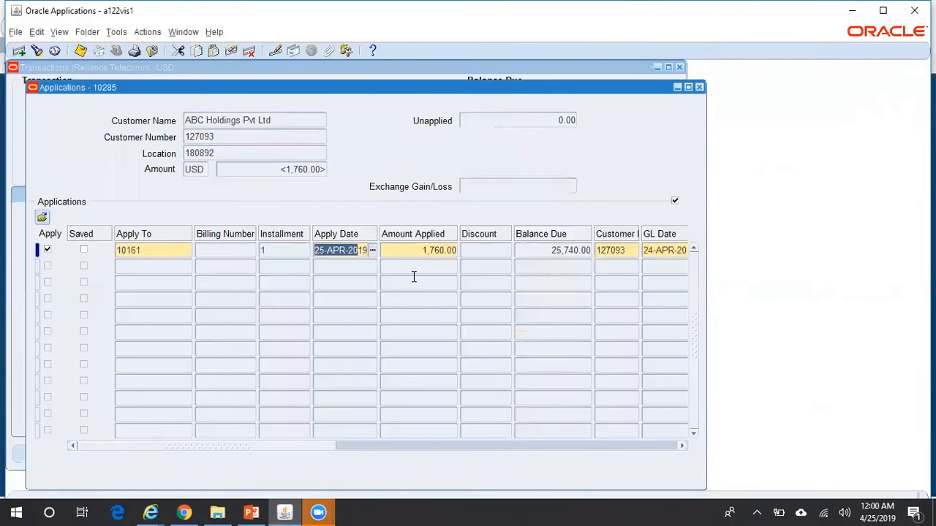
key("ctrl+s")
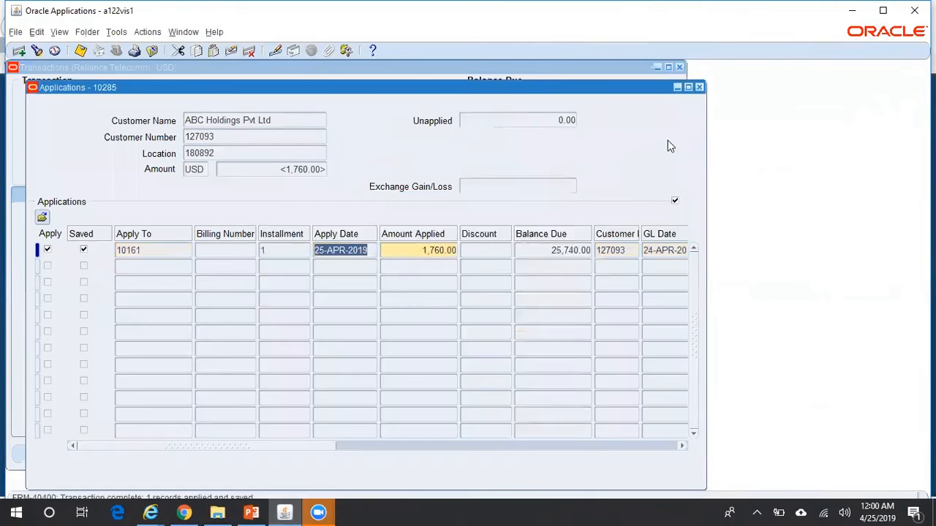
left_click(700, 87)
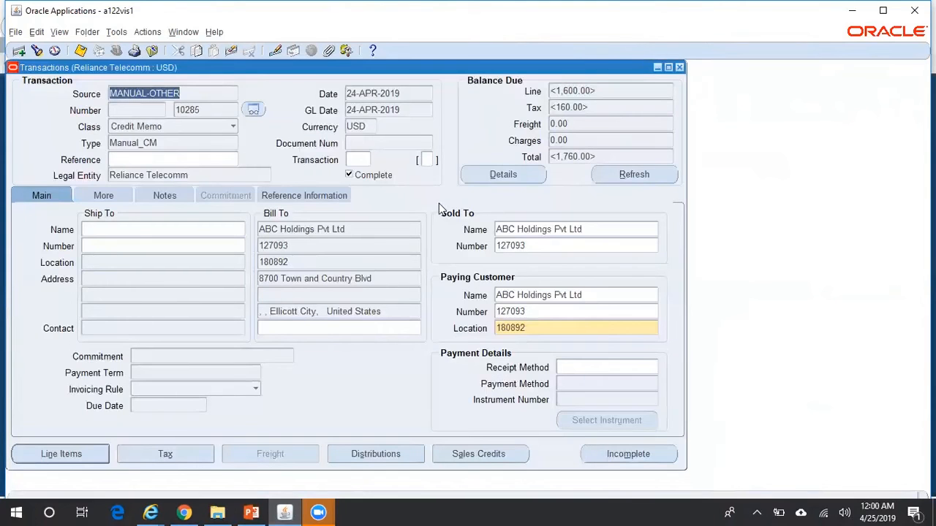
Recreate draft accounting for credit memo 10285 and bring up its Subledger Journal Entry Lines
left_click(115, 33)
left_click(133, 62)
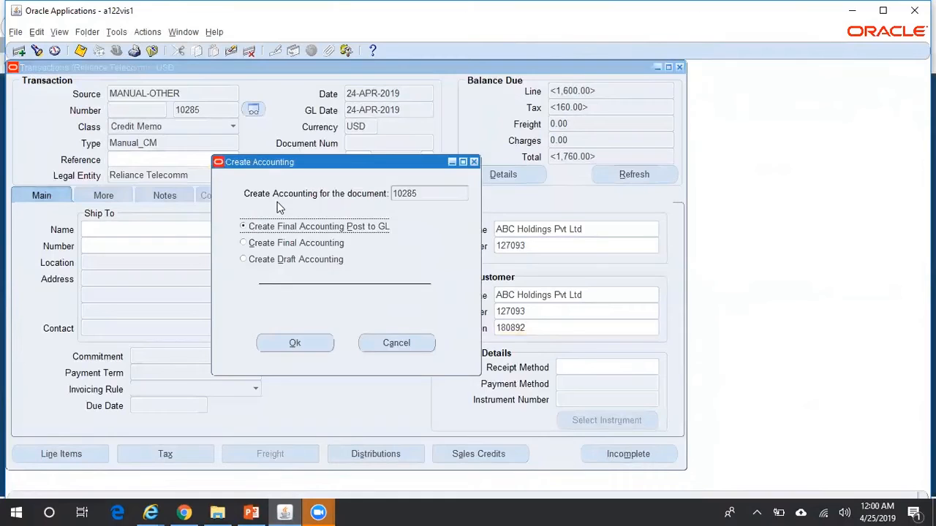
left_click(310, 260)
left_click(310, 342)
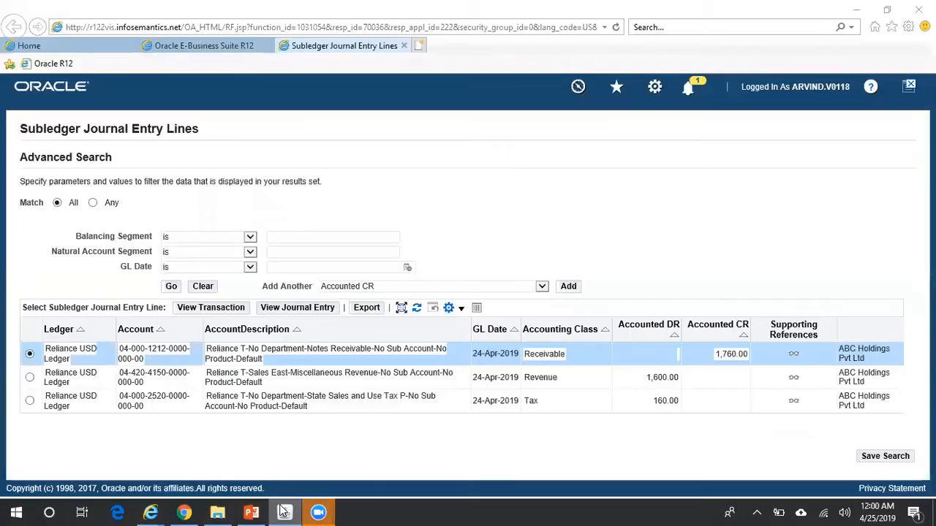
left_click(284, 512)
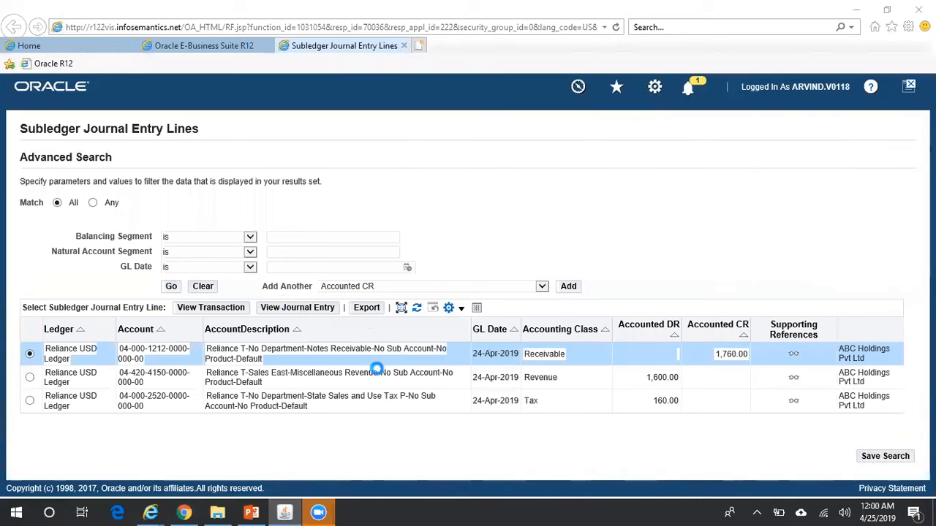
Try closing the frozen browser, then end Internet Explorer from Task Manager
right_click(154, 511)
left_click(144, 491)
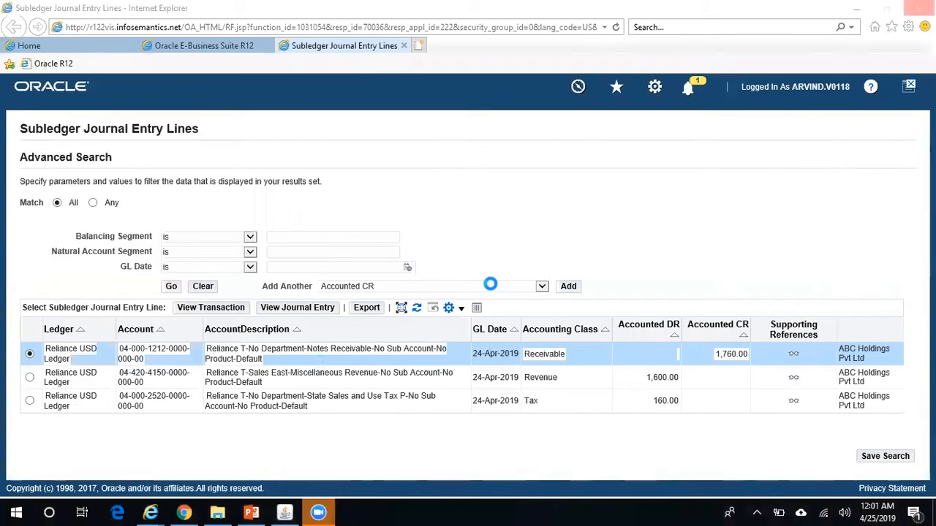
mouse_move(152, 512)
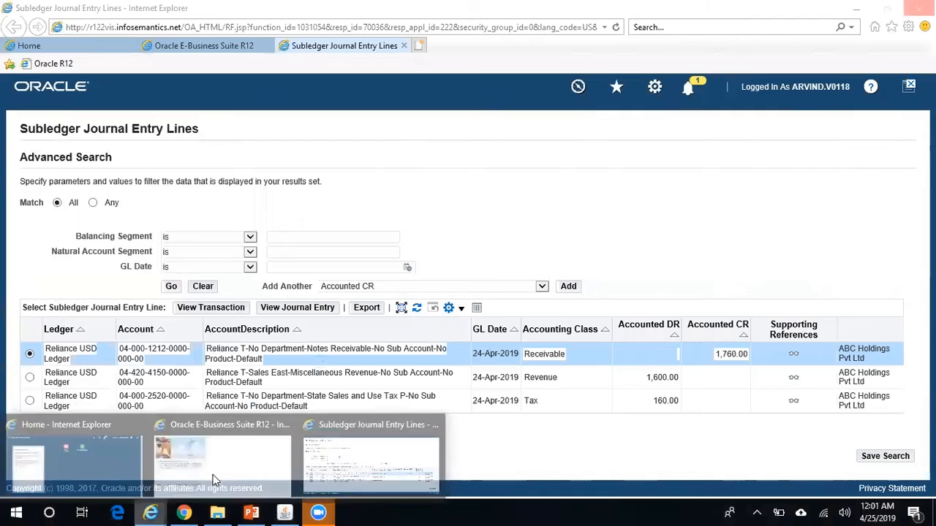
left_click(229, 467)
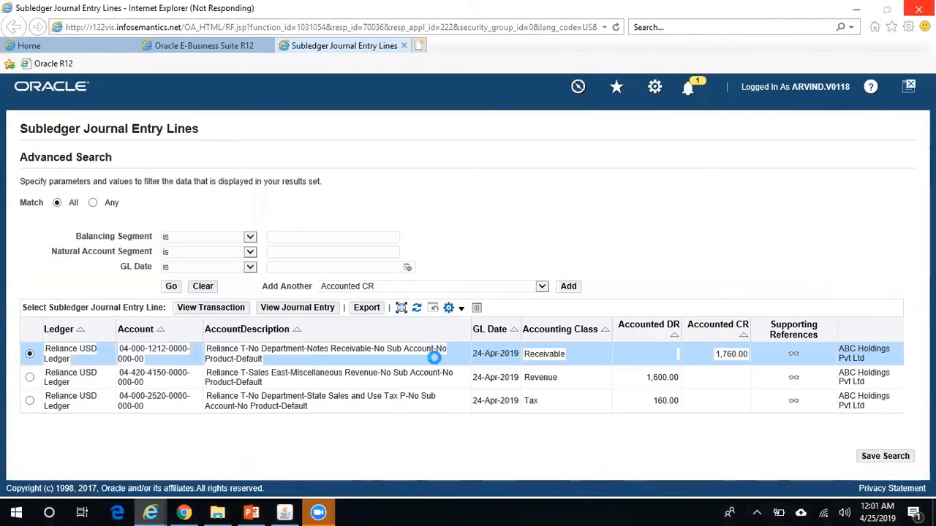
right_click(421, 512)
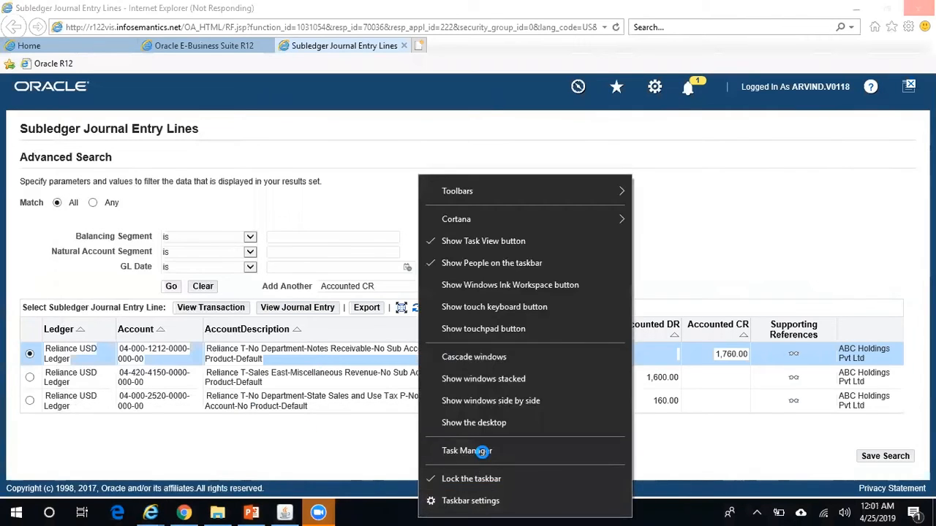
left_click(483, 451)
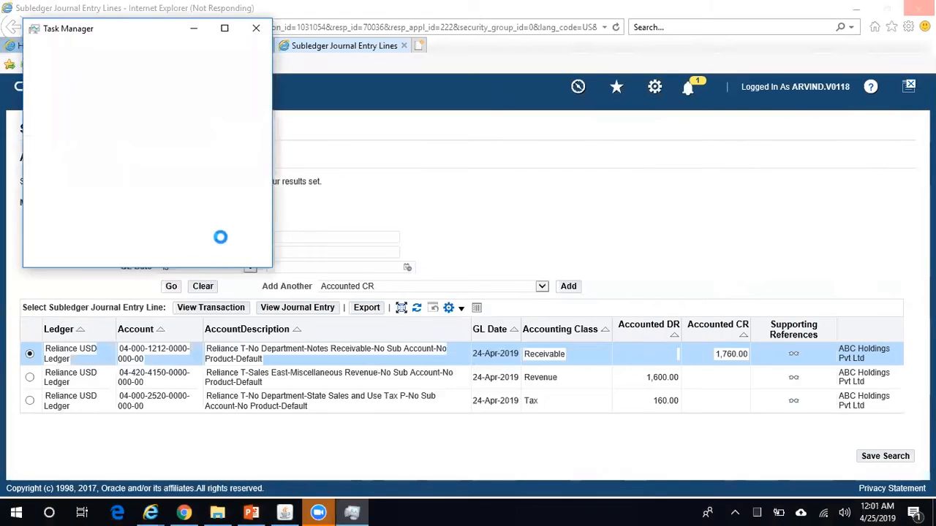
left_click(96, 68)
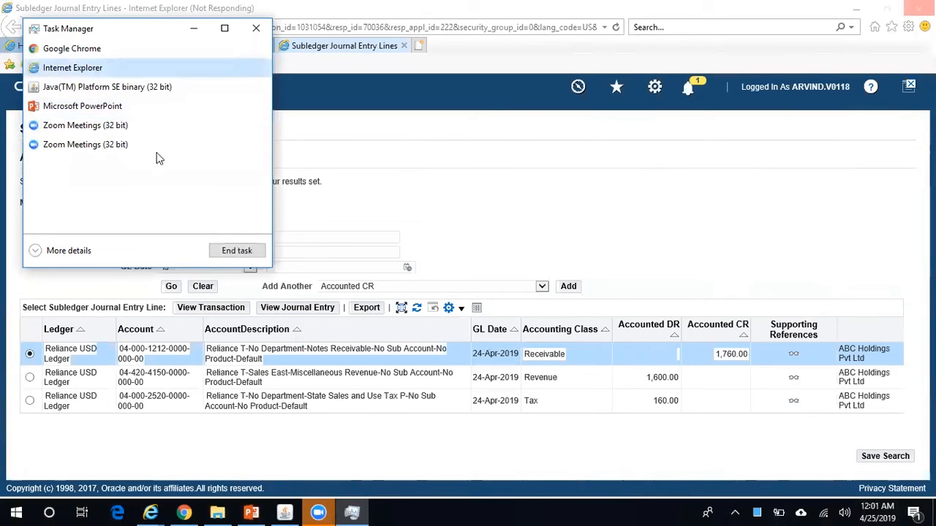
left_click(237, 250)
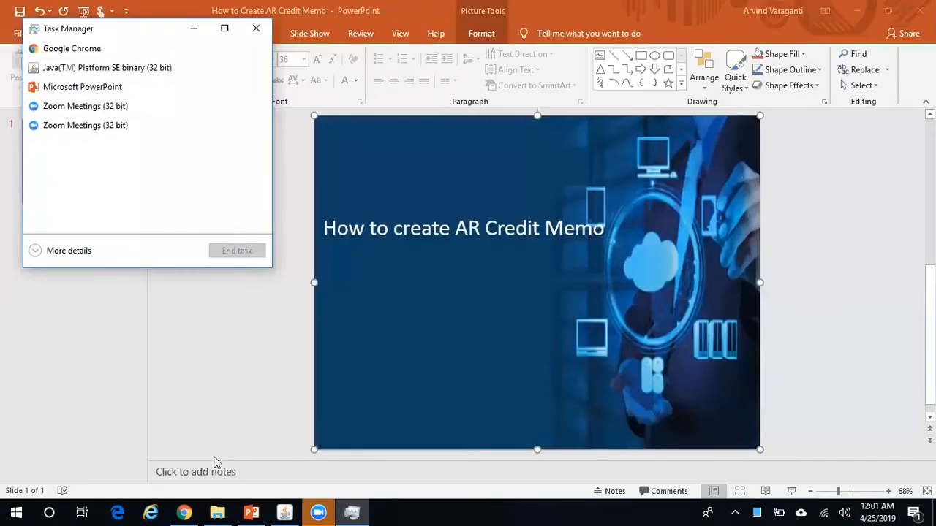
Relaunch Internet Explorer, close Task Manager, skip session restore, and maximize the window
right_click(153, 512)
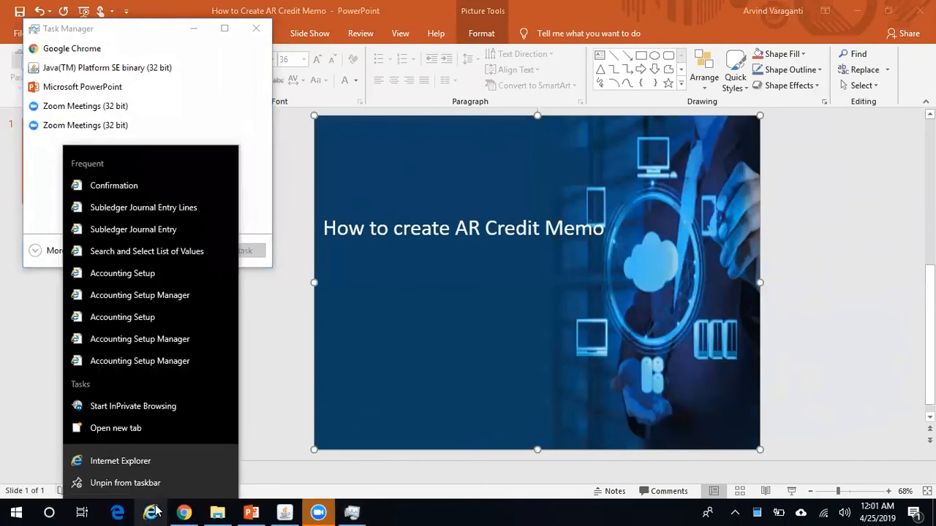
left_click(159, 459)
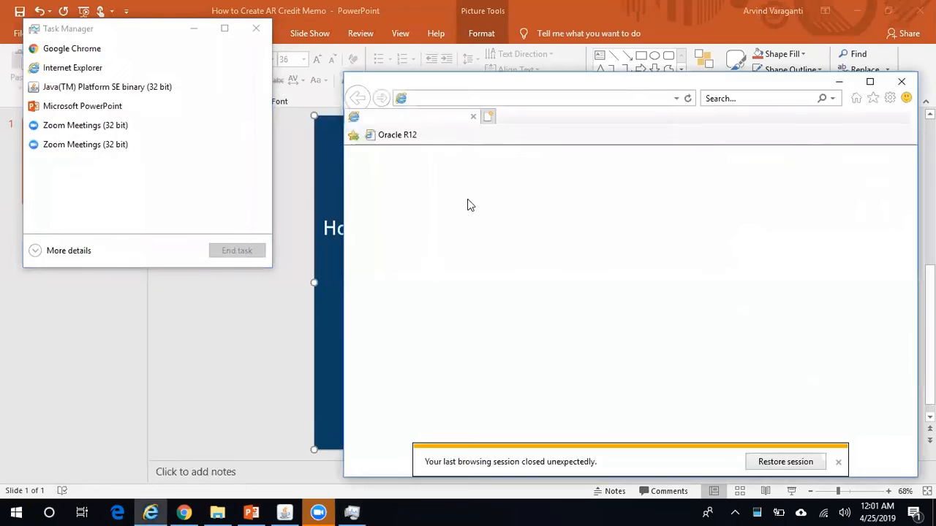
left_click(256, 29)
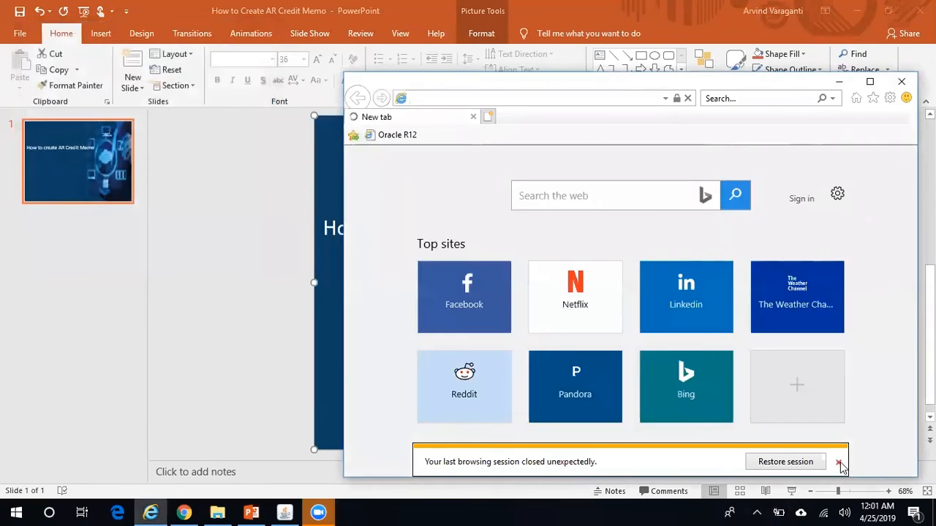
left_click(838, 461)
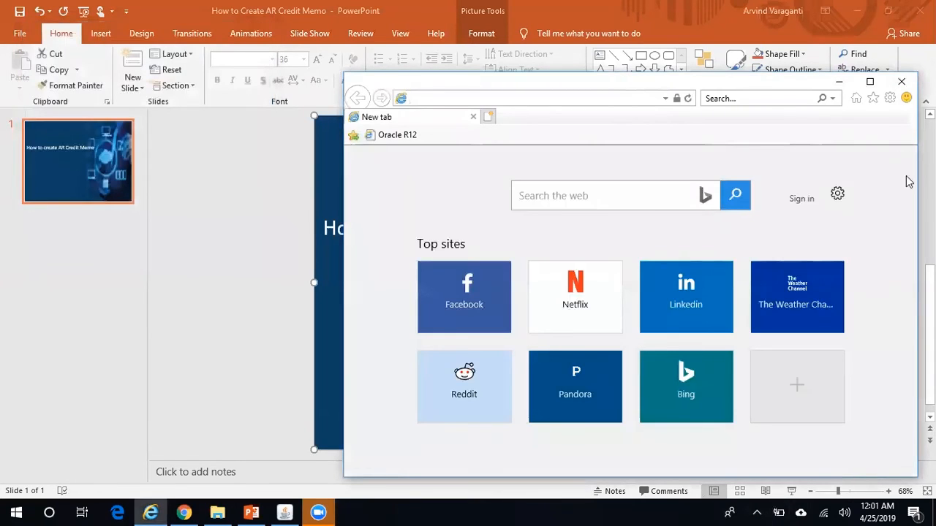
left_click(869, 81)
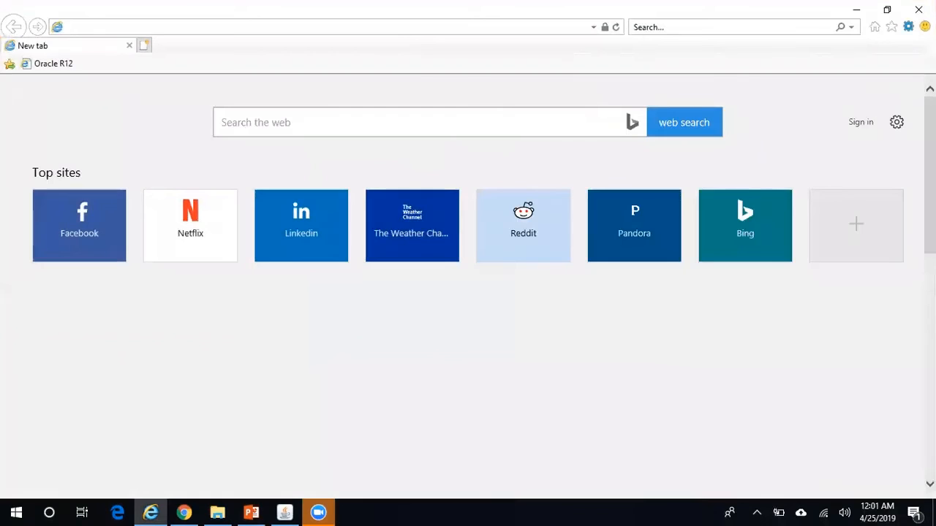
Delete Internet Explorer's browsing history from Internet Options
left_click(908, 26)
left_click(814, 205)
left_click(180, 284)
left_click(173, 352)
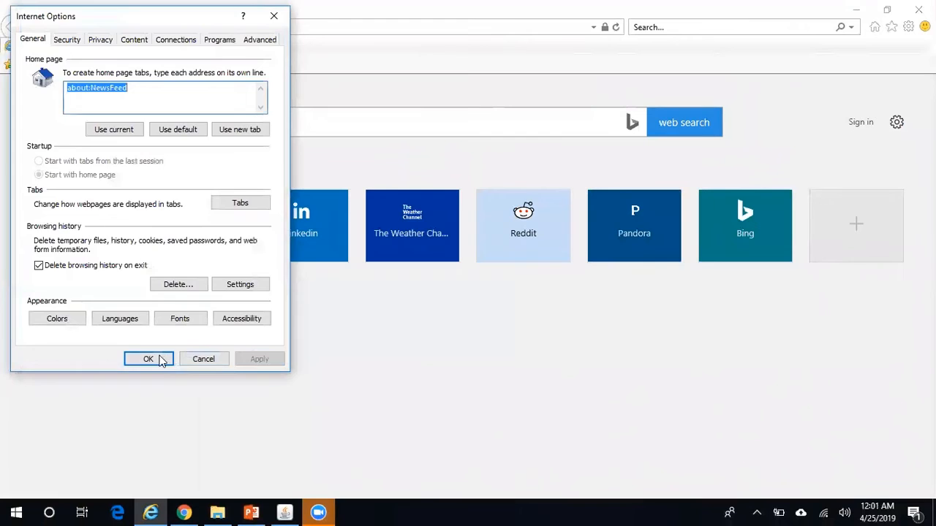
left_click(162, 359)
Close Internet Explorer and start a new InPrivate browsing window
left_click(911, 13)
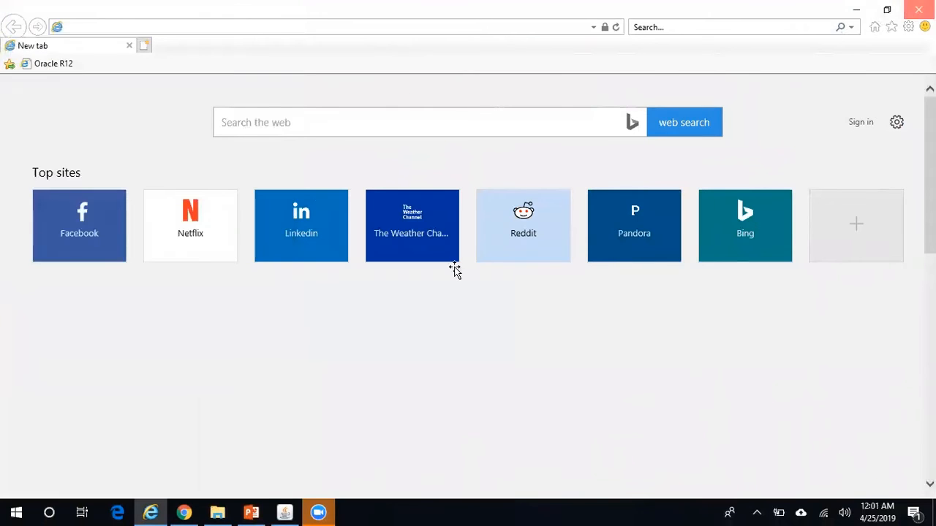
right_click(150, 512)
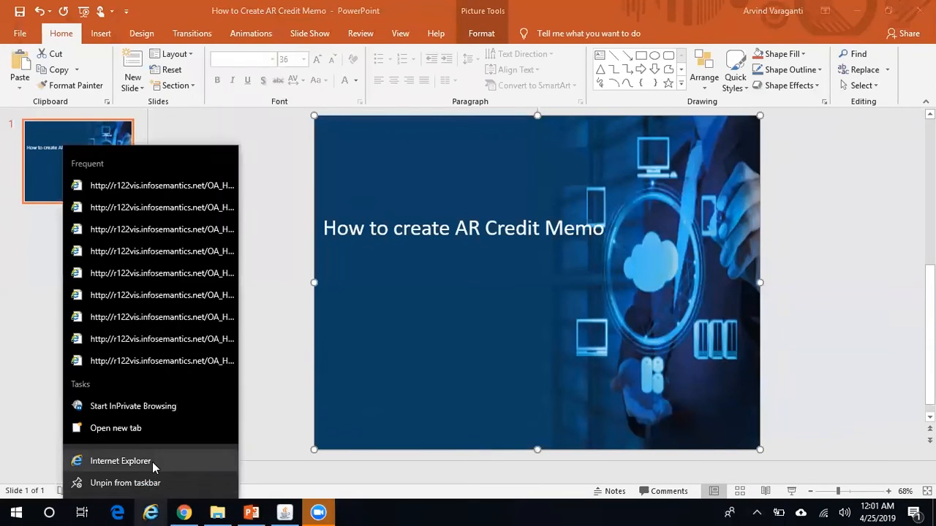
left_click(172, 408)
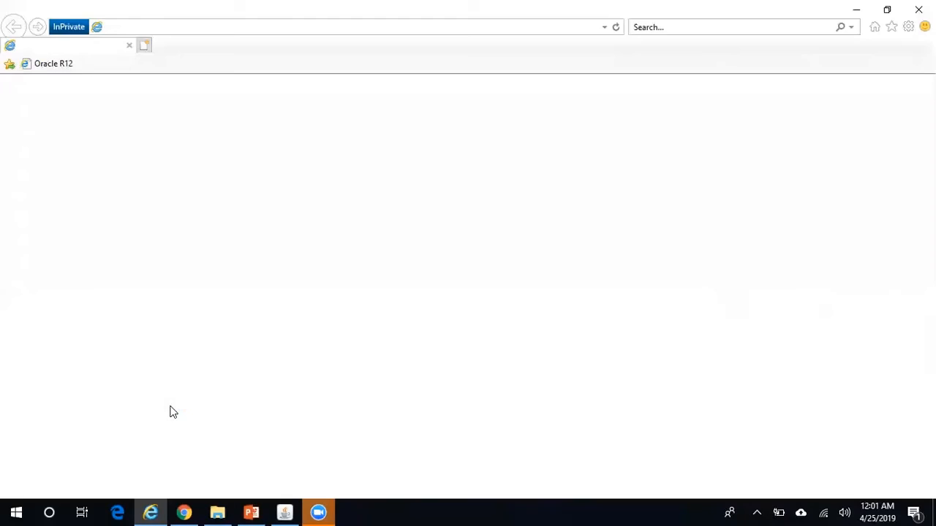
Sign in to Oracle R12 with the user name and password, then open Enter Journals
left_click(70, 65)
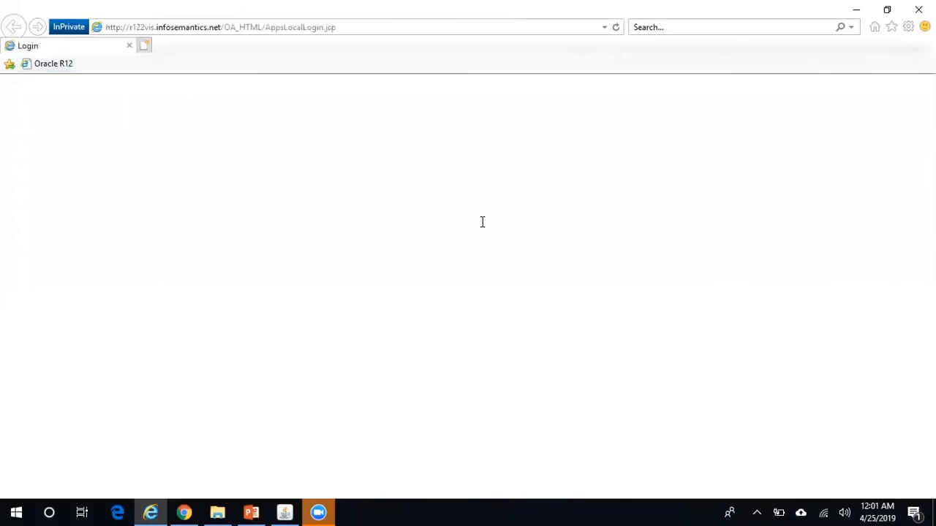
type("ARVIND")
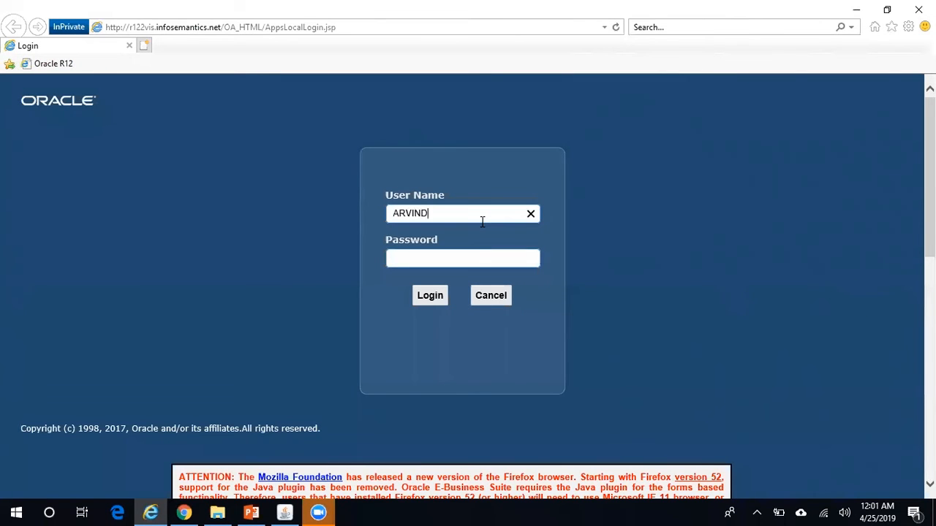
type(".V0118")
key("Tab")
type("•••••••••••••••")
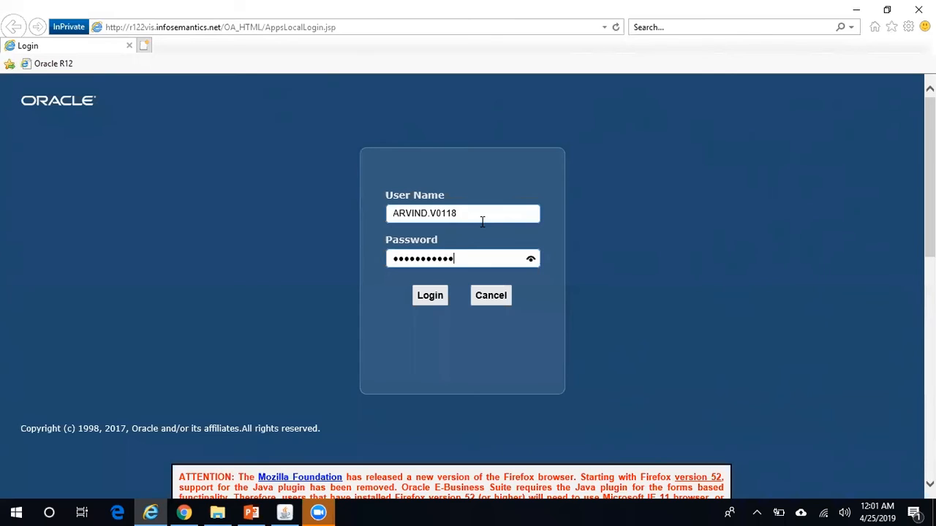
key("Return")
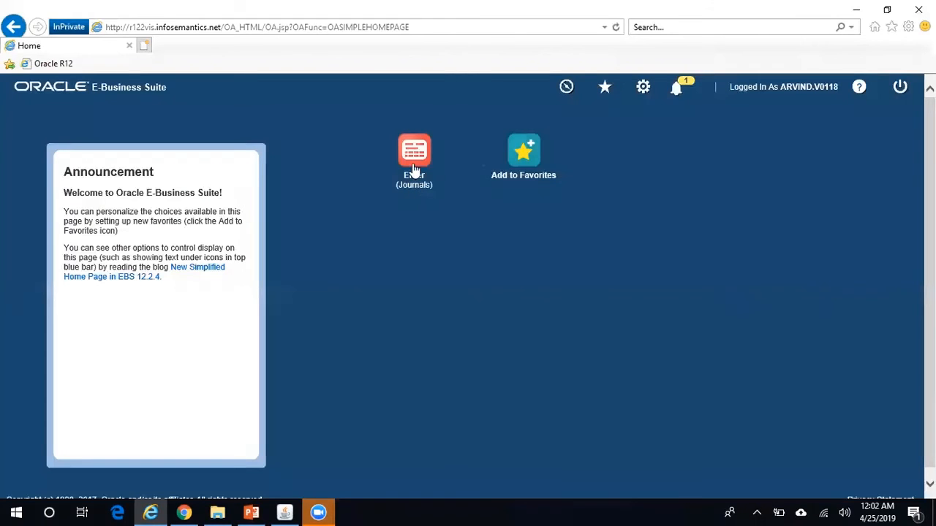
left_click(413, 157)
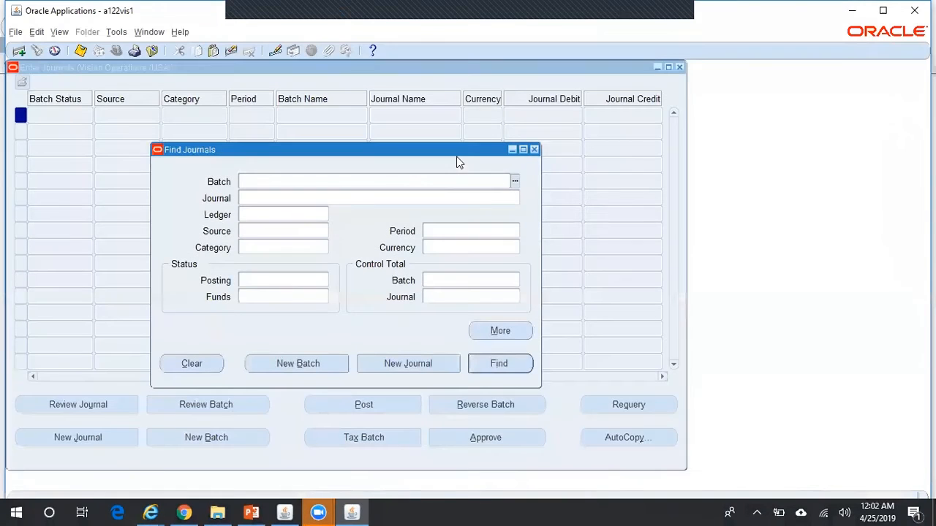
Close the journal forms and switch to Accounts Receivables Superuser Reliance Telecomm USD
left_click(534, 150)
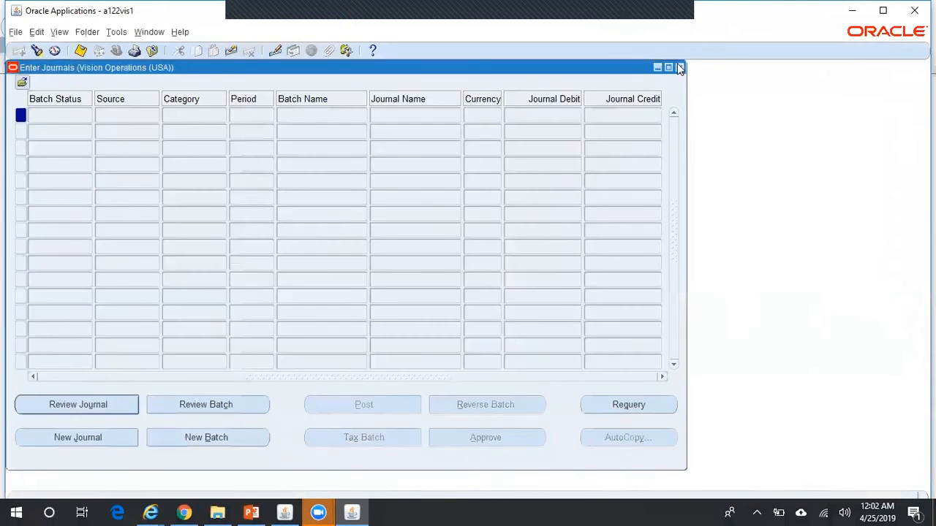
left_click(679, 66)
key("alt+f")
key("r")
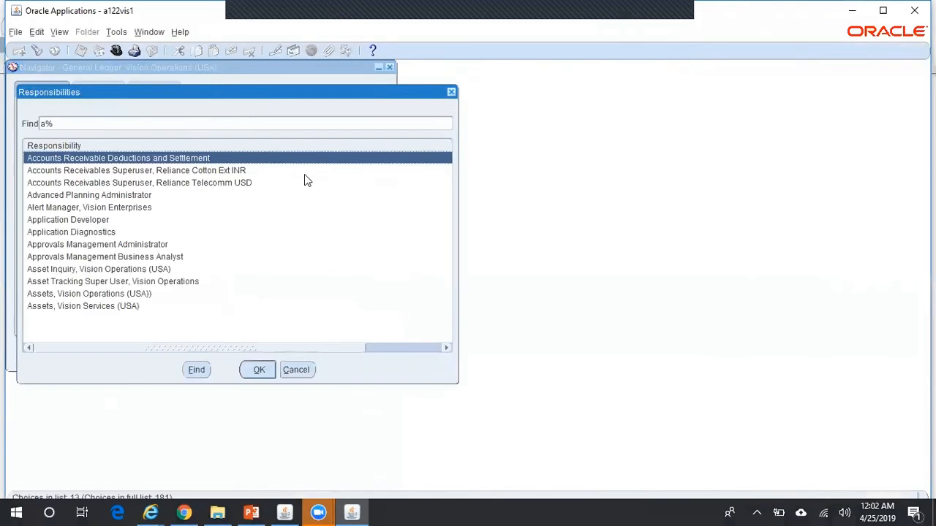
key("Down")
key("Down")
key("Return")
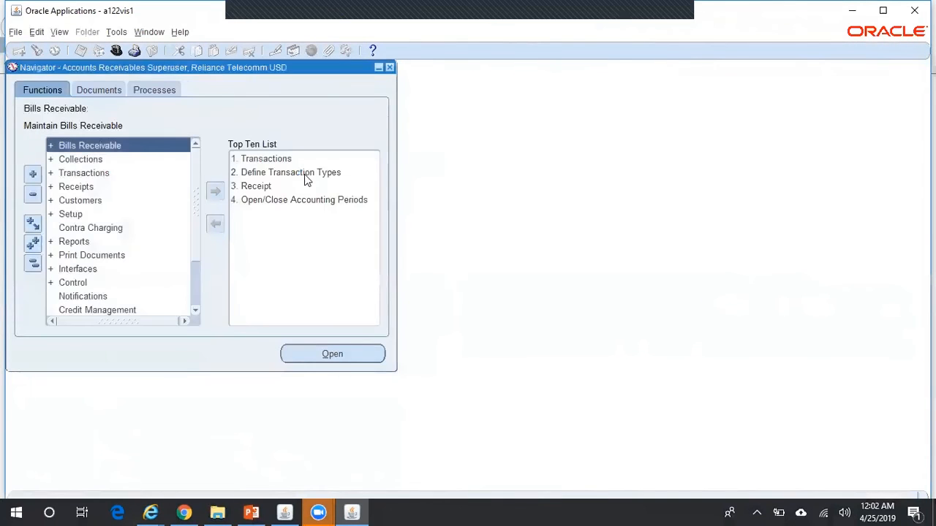
Open a new transaction and set its source to MANUAL-OTHER
double_click(277, 161)
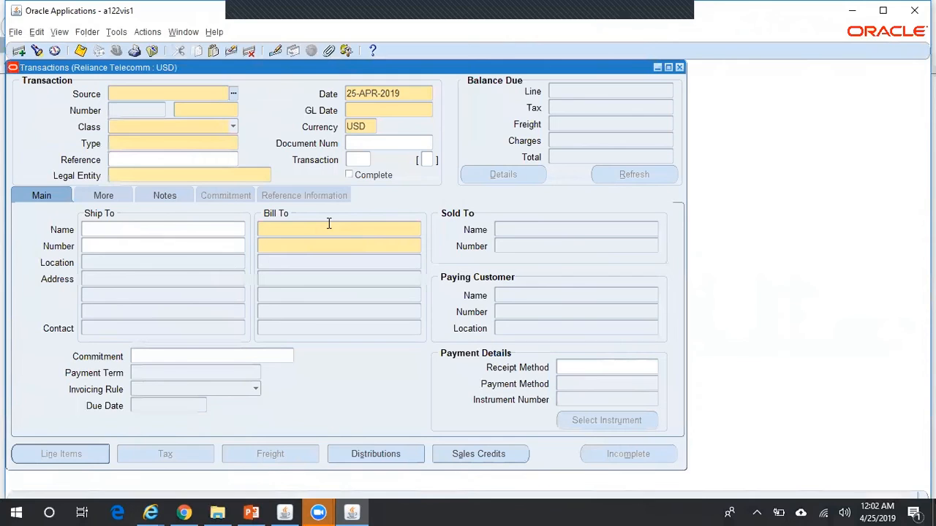
key("super+r")
type("n")
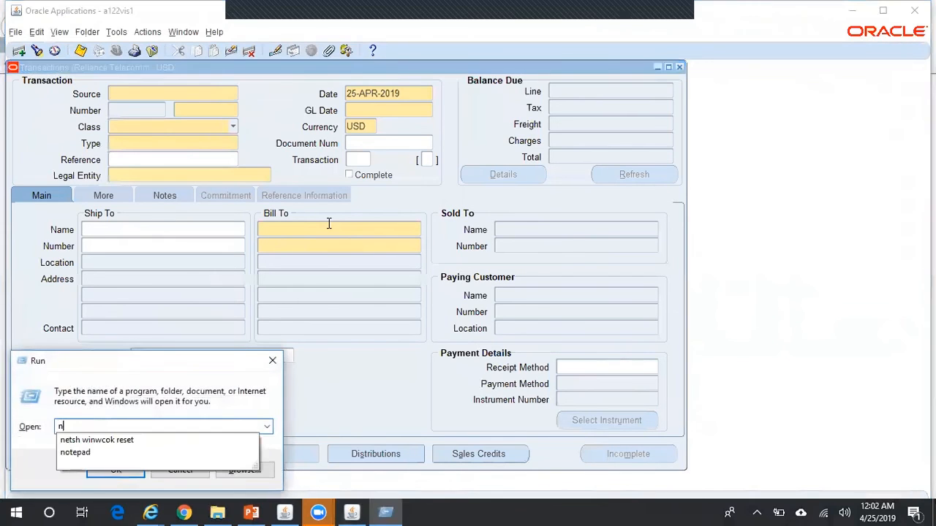
key("Down")
key("Down")
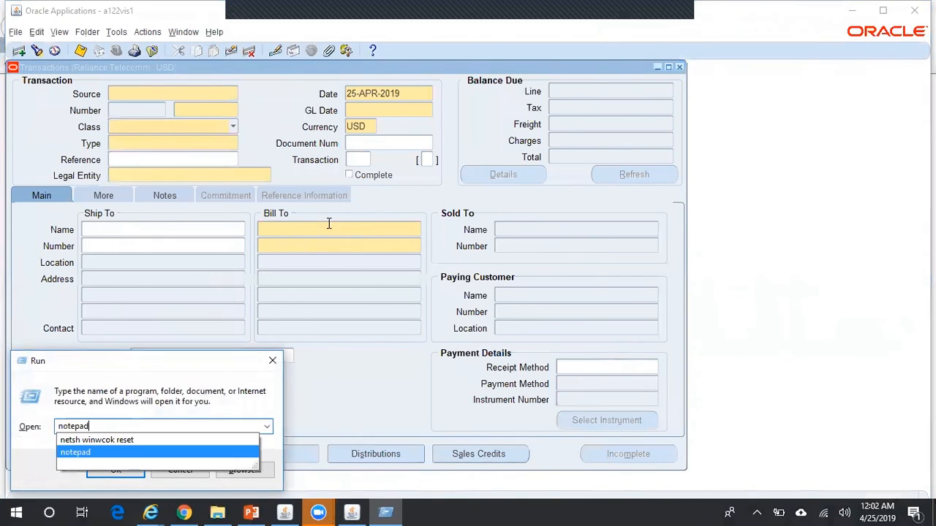
left_click(274, 362)
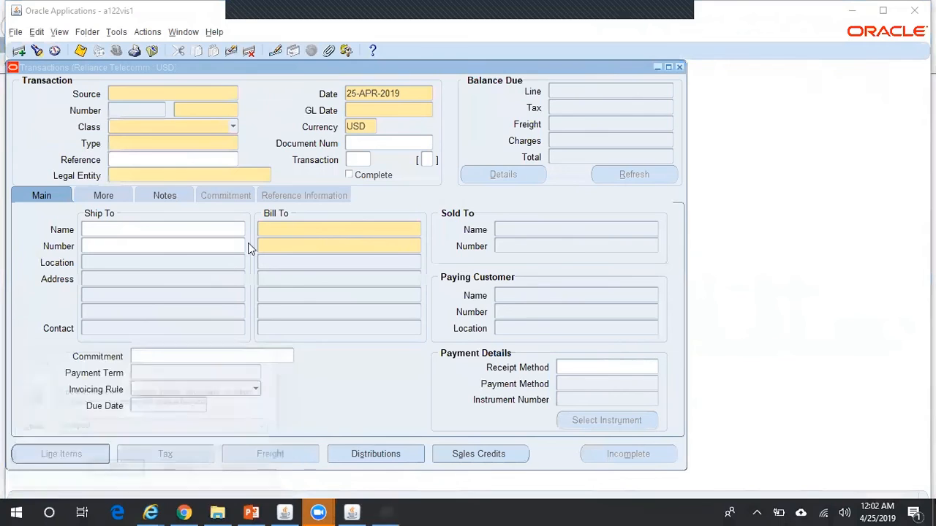
left_click(221, 92)
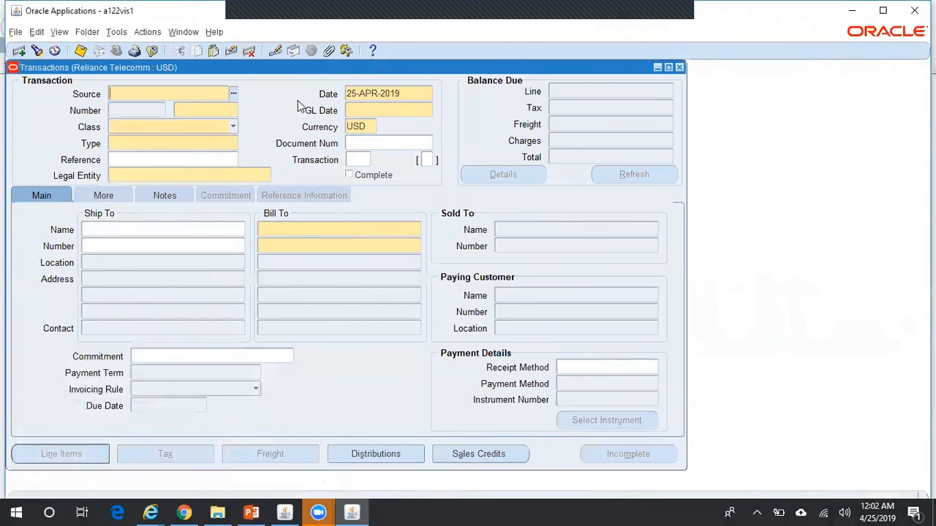
type("manual")
key("Tab")
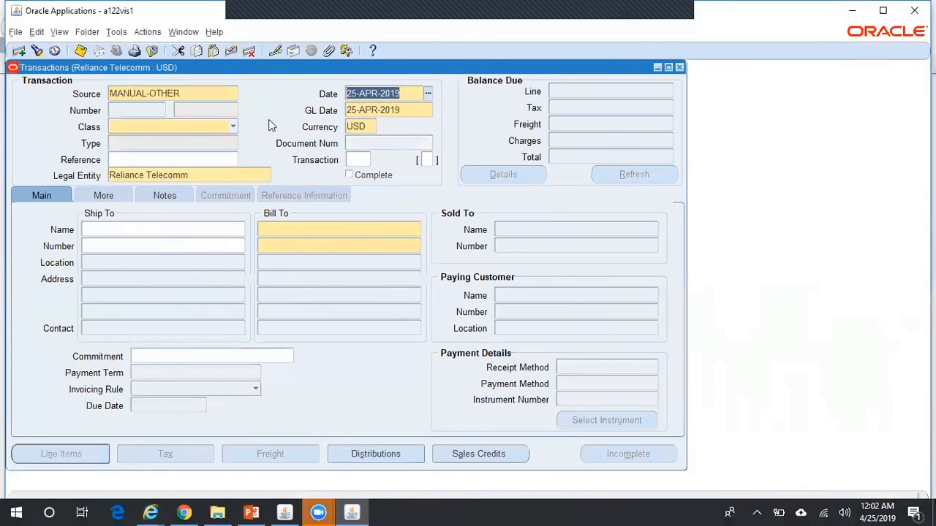
Set class Credit Memo, type Manual_CM and bill-to customer ABC Holdings Pvt Ltd
left_click(229, 127)
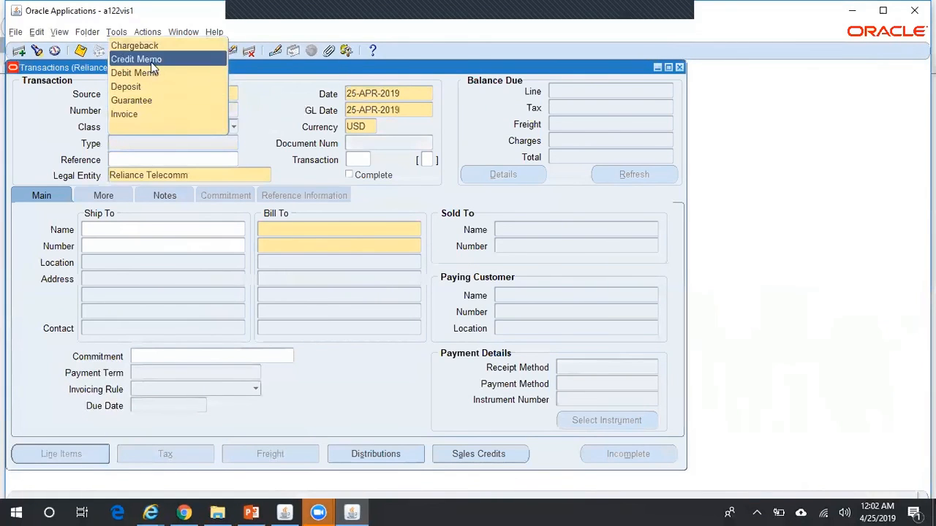
left_click(156, 59)
double_click(185, 141)
key("Down")
key("Down")
key("Down")
key("Return")
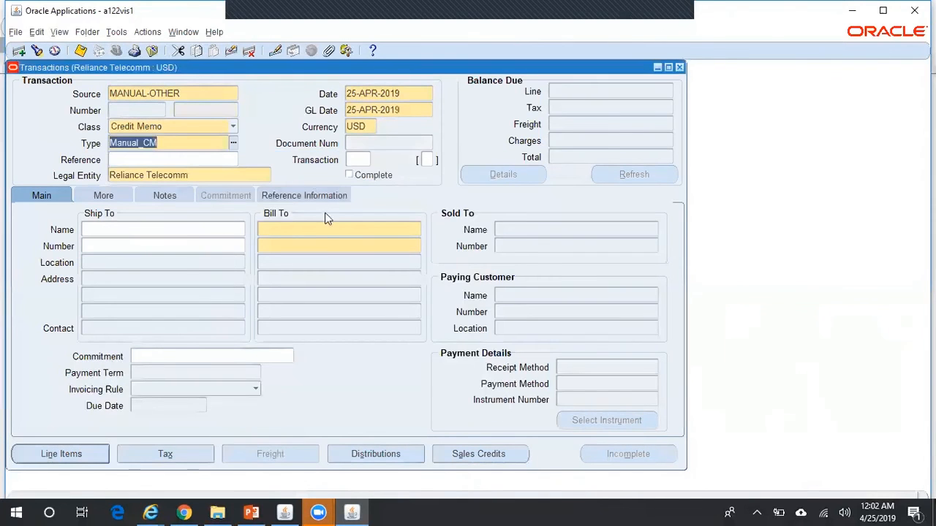
left_click(335, 233)
type("ABC")
key("Tab")
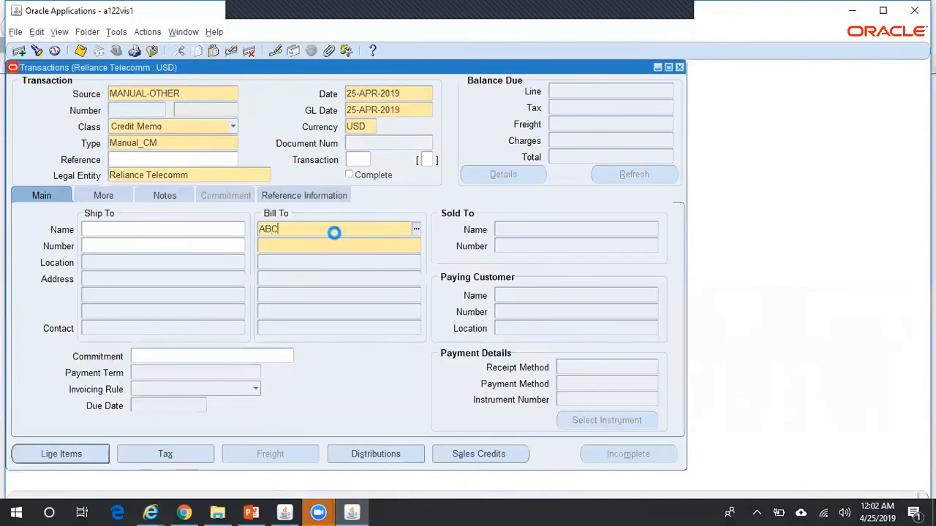
Add a line described 'test' with quantity 1 and unit price -1500
left_click(92, 451)
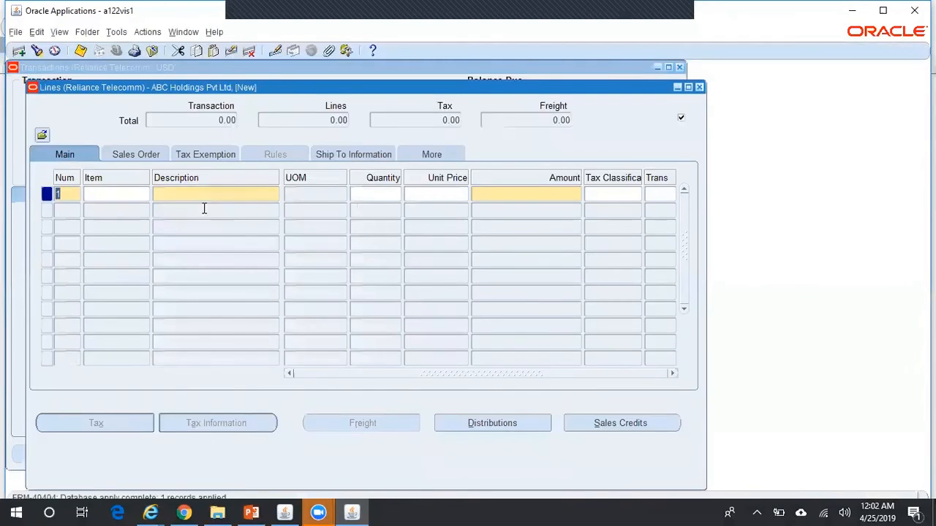
left_click(232, 196)
type("test")
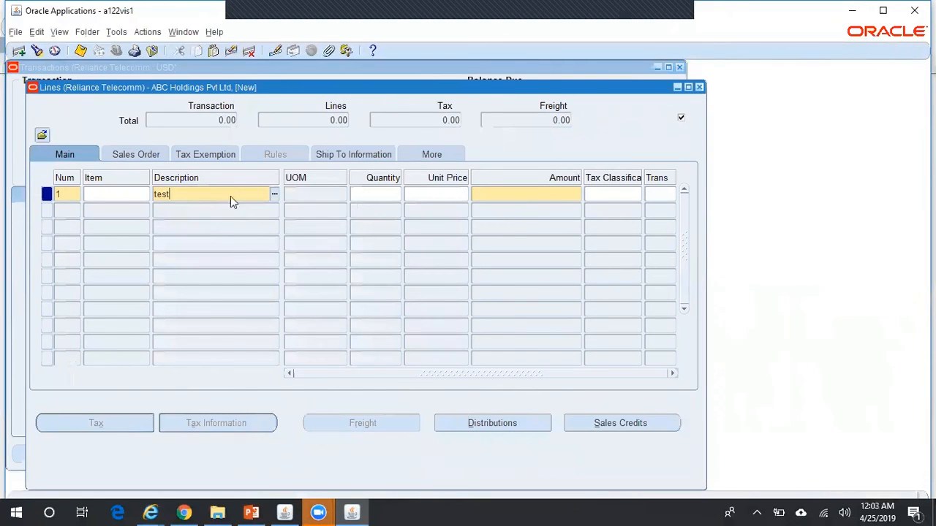
key("Tab")
type("1")
key("Tab")
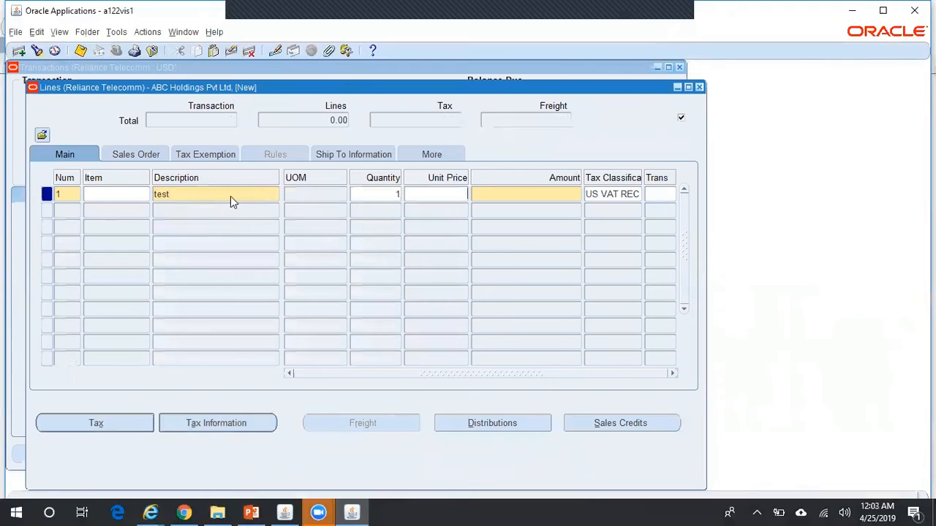
type("-1500")
key("Tab")
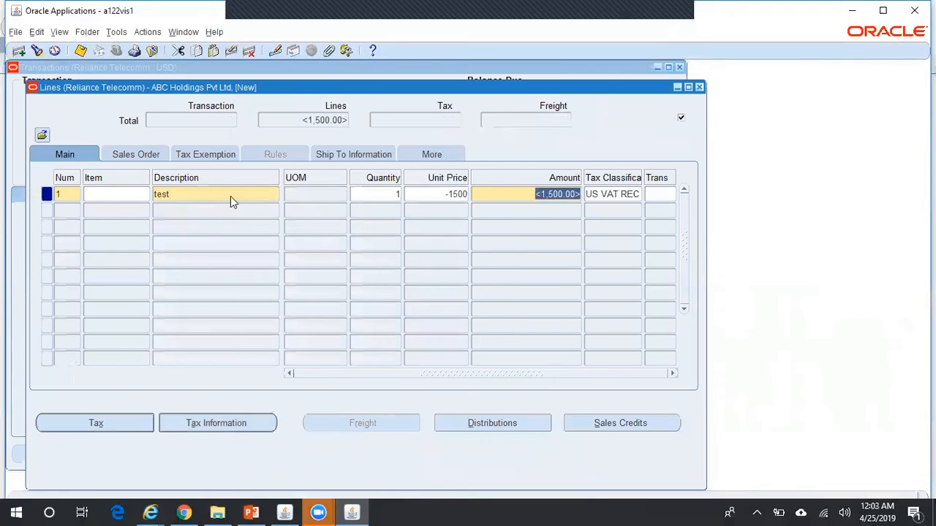
left_click(699, 87)
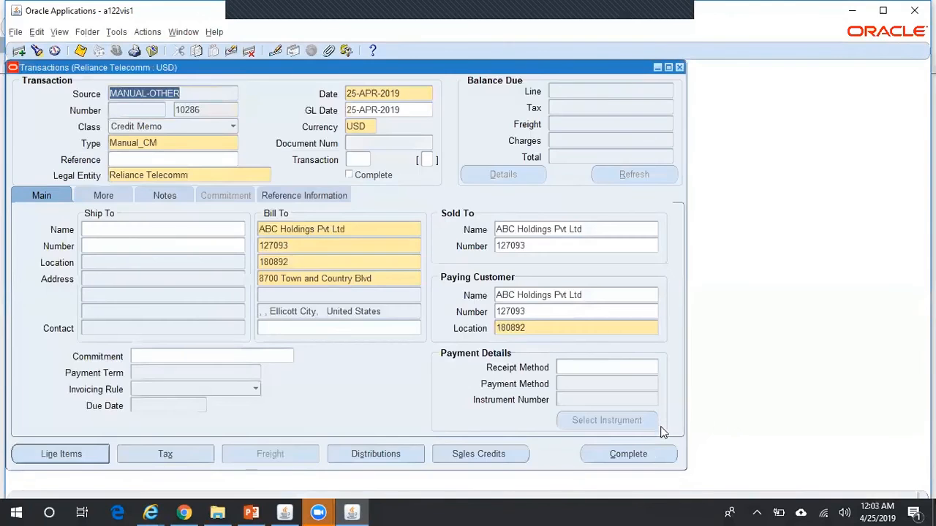
Change the receivable distribution account segment from 1210 to 1212 and save
left_click(406, 454)
left_click(431, 164)
double_click(296, 252)
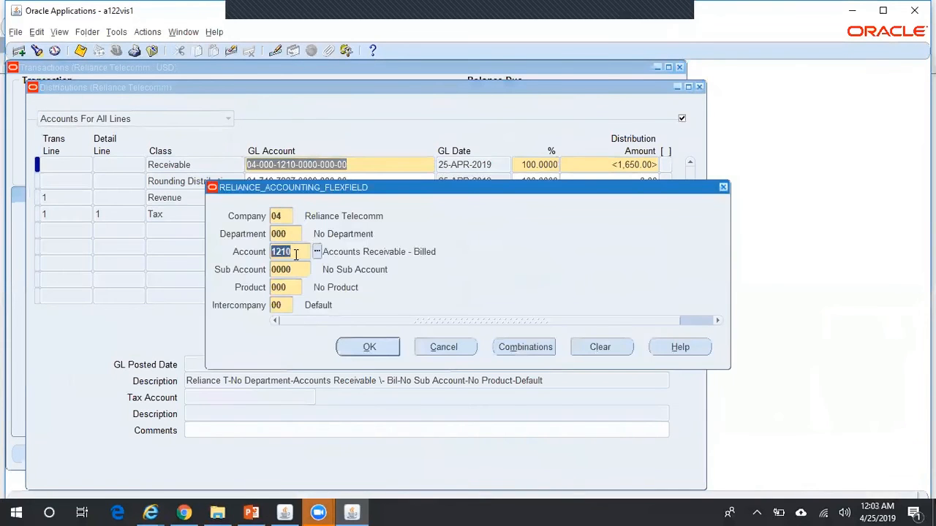
type("1212")
key("Return")
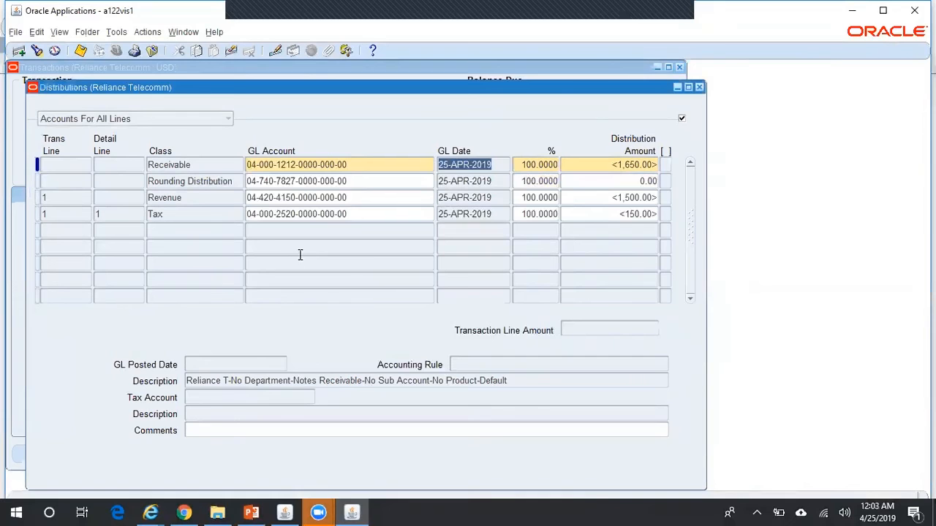
key("ctrl+s")
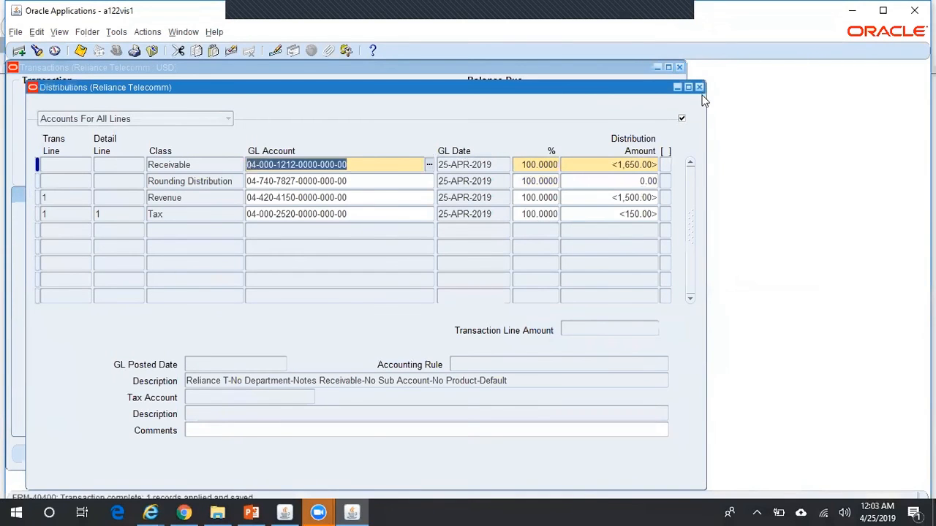
left_click(699, 87)
Complete credit memo 10286 and create its draft accounting
left_click(650, 457)
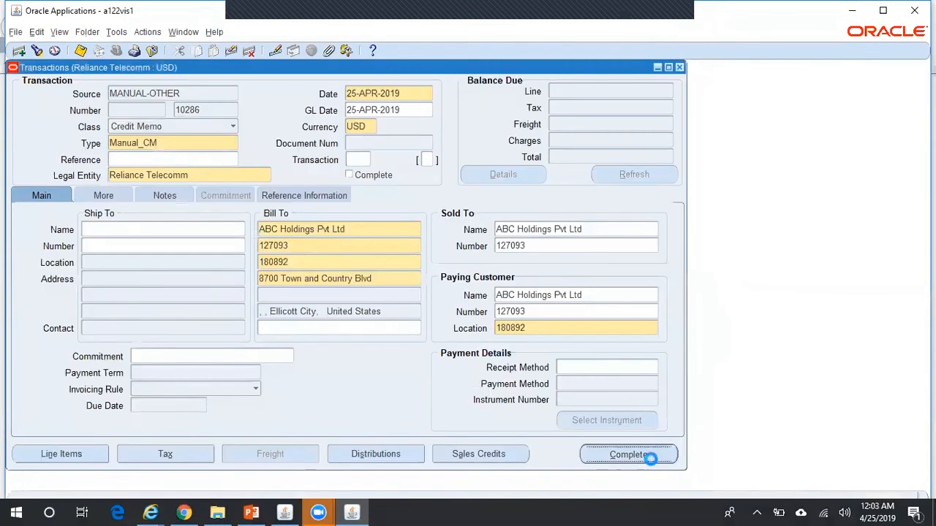
left_click(116, 33)
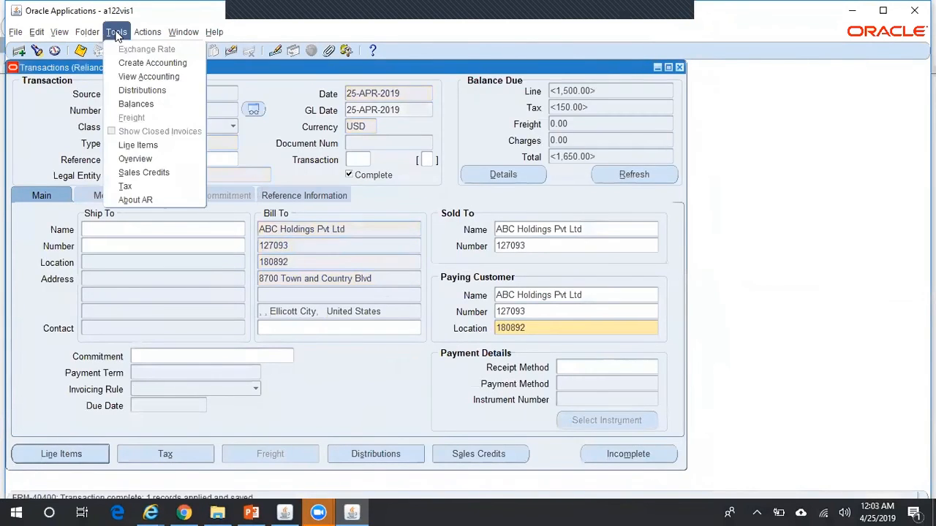
left_click(151, 63)
left_click(287, 264)
left_click(317, 344)
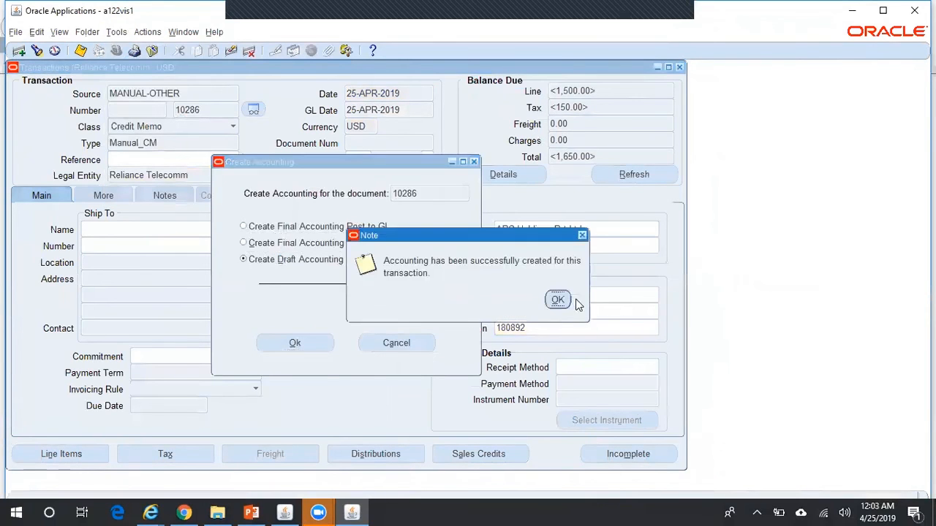
left_click(558, 300)
View the accounting generated for credit memo 10286
left_click(117, 33)
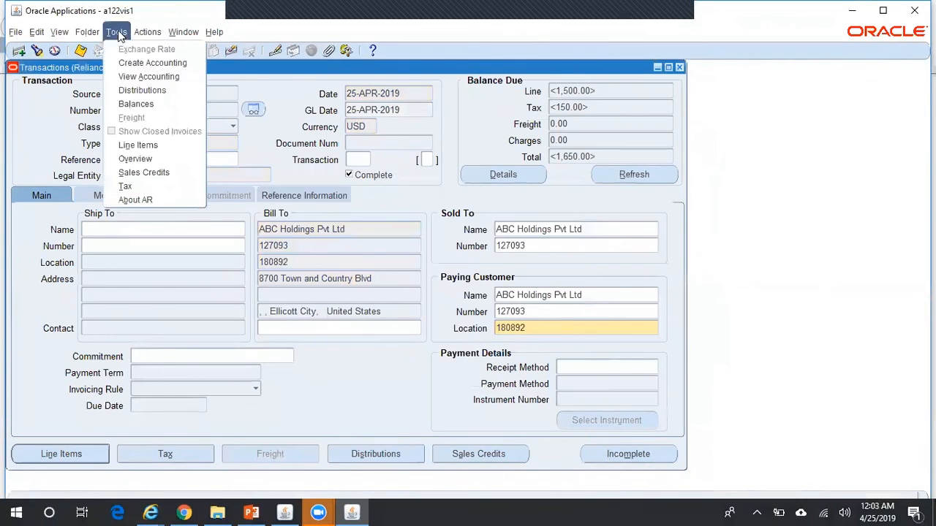
left_click(144, 77)
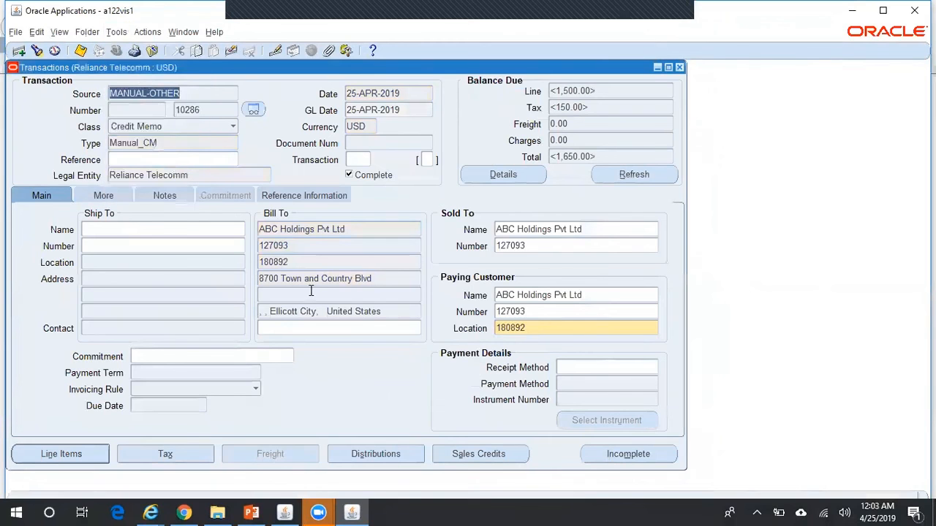
left_click(151, 513)
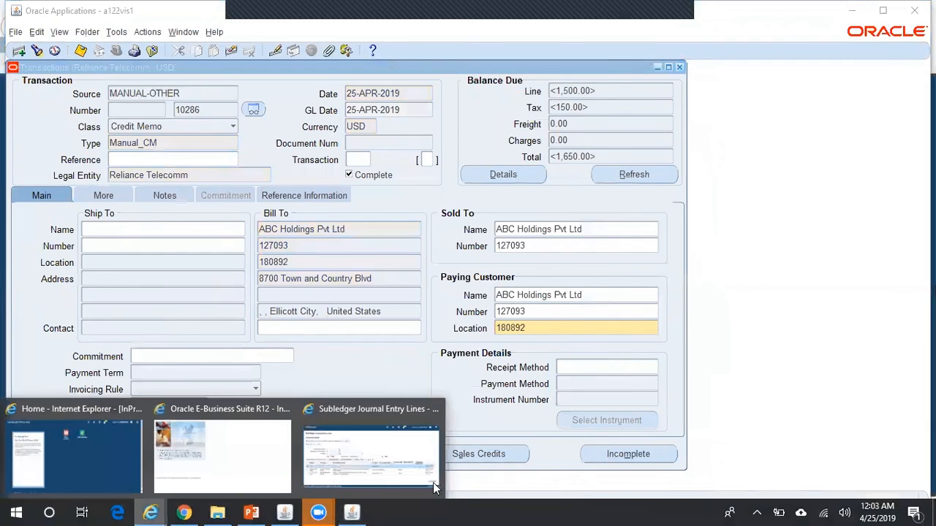
left_click(411, 469)
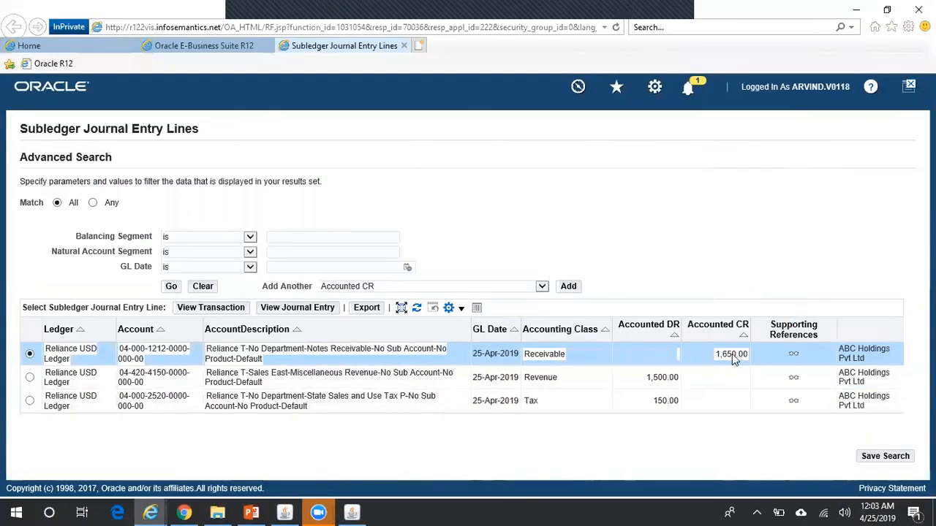
left_click(351, 513)
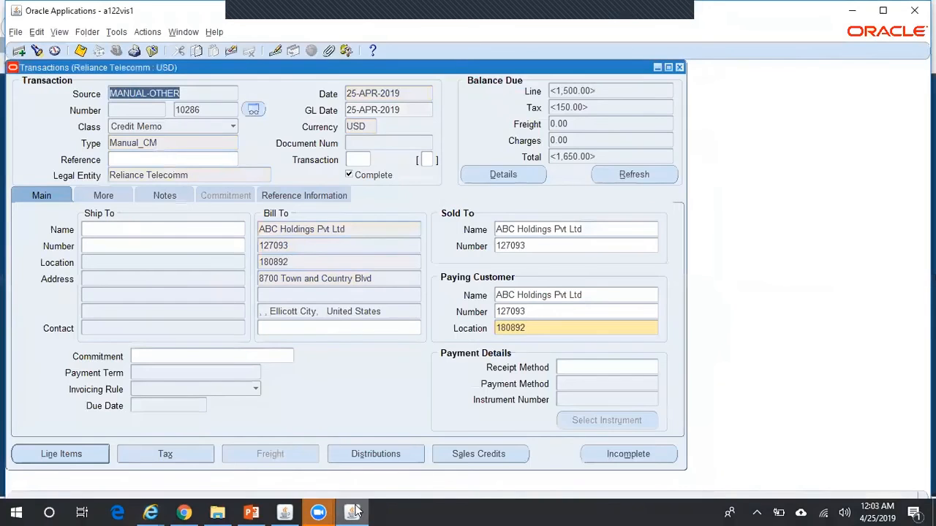
Apply 1,650.00 of credit memo 10286 to invoice 10161, leaving 24,090.00 due
left_click(147, 32)
left_click(154, 77)
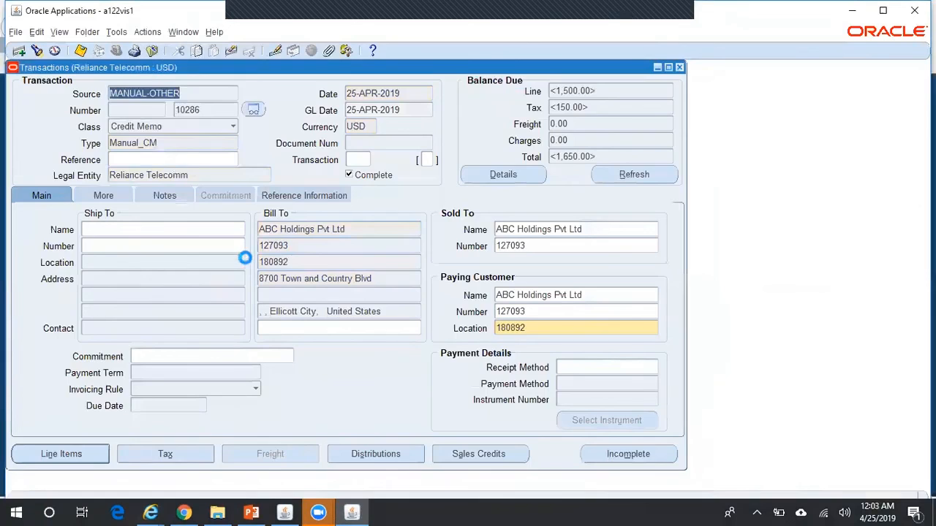
left_click(189, 253)
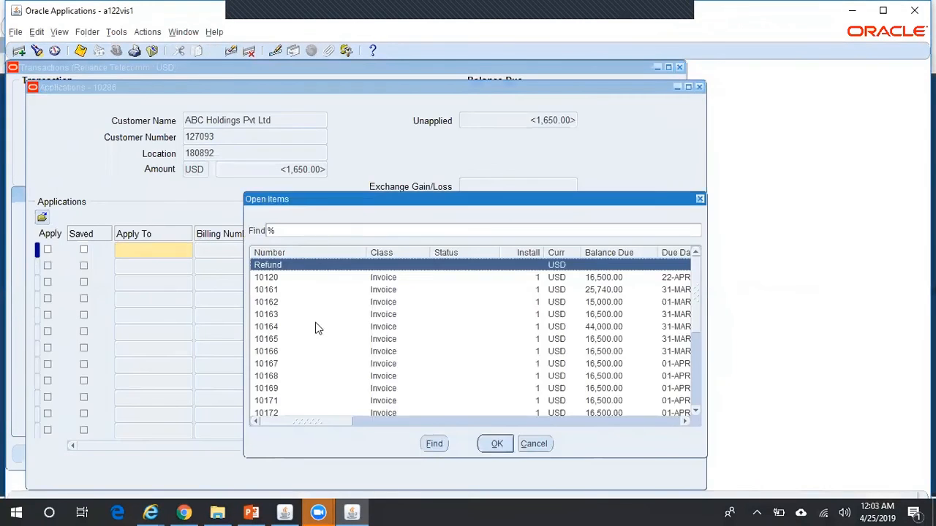
key("Down")
key("Down")
key("Return")
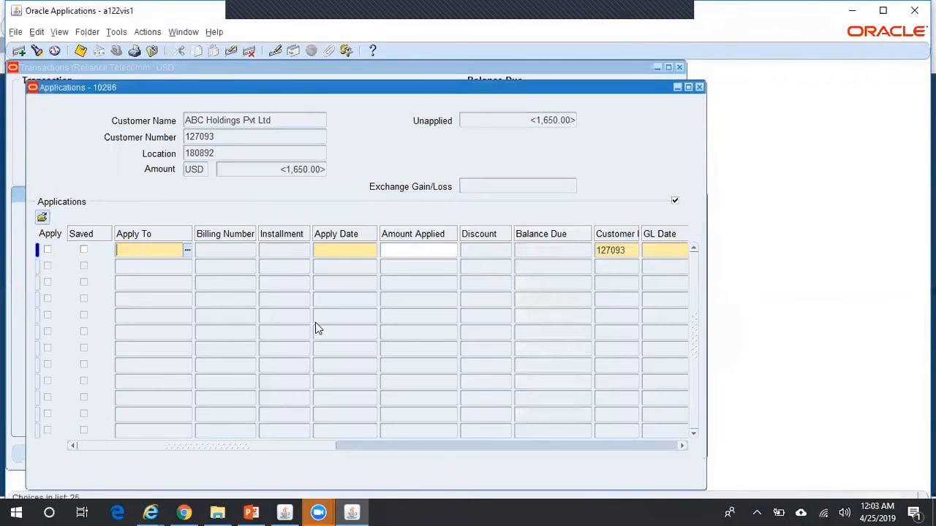
key("Tab")
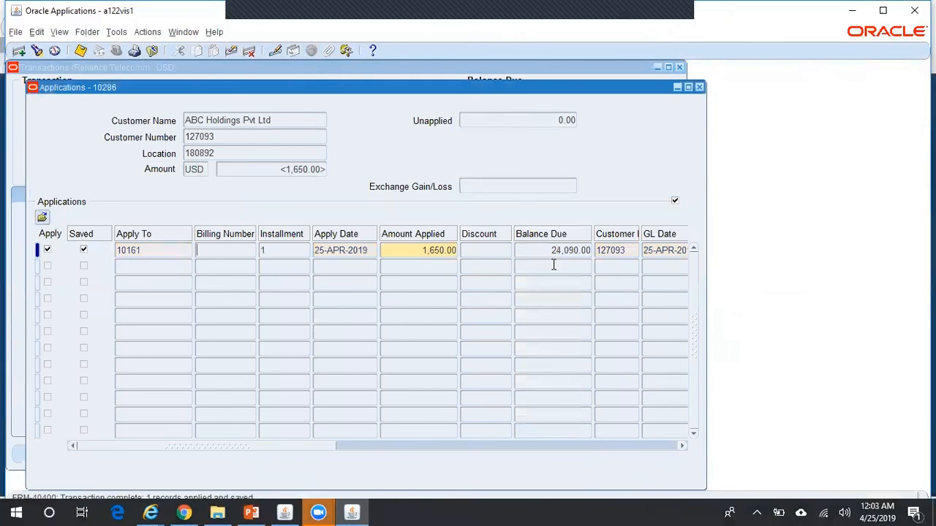
left_click(575, 249)
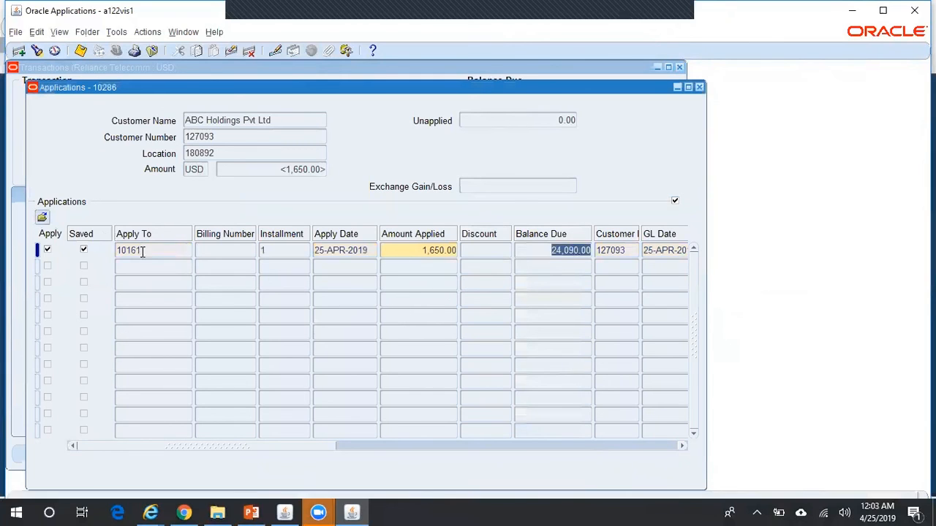
left_click(143, 250)
left_click(392, 250)
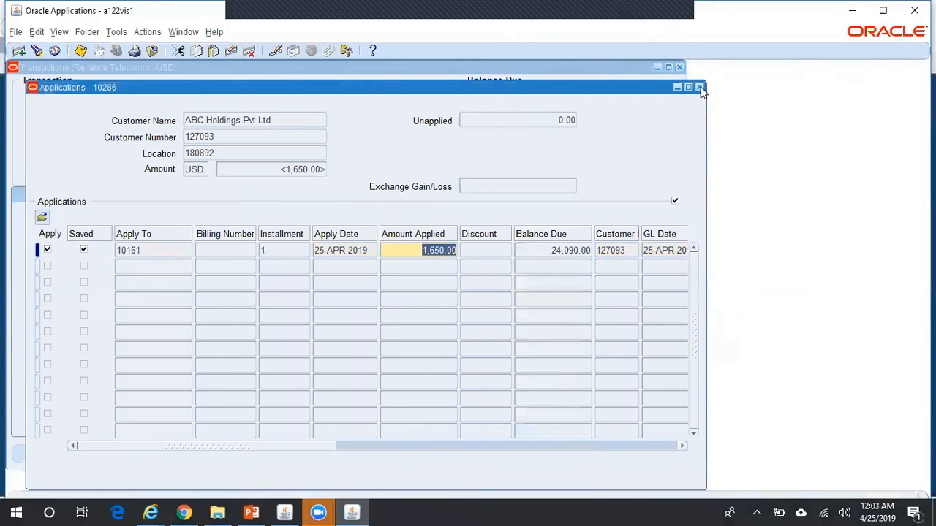
left_click(700, 88)
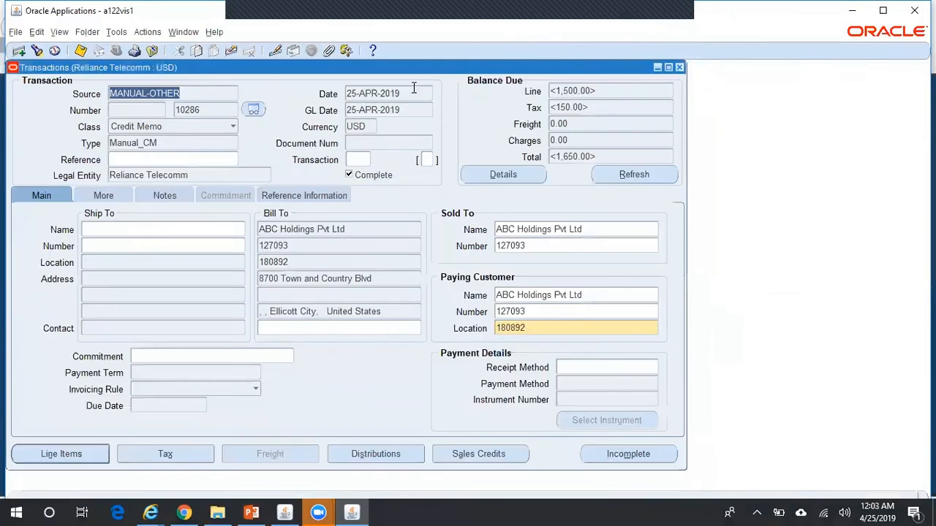
Regenerate draft accounting and view lines crediting 1210 and debiting 1212 for 1,650.00
left_click(119, 33)
left_click(146, 63)
left_click(299, 261)
left_click(313, 342)
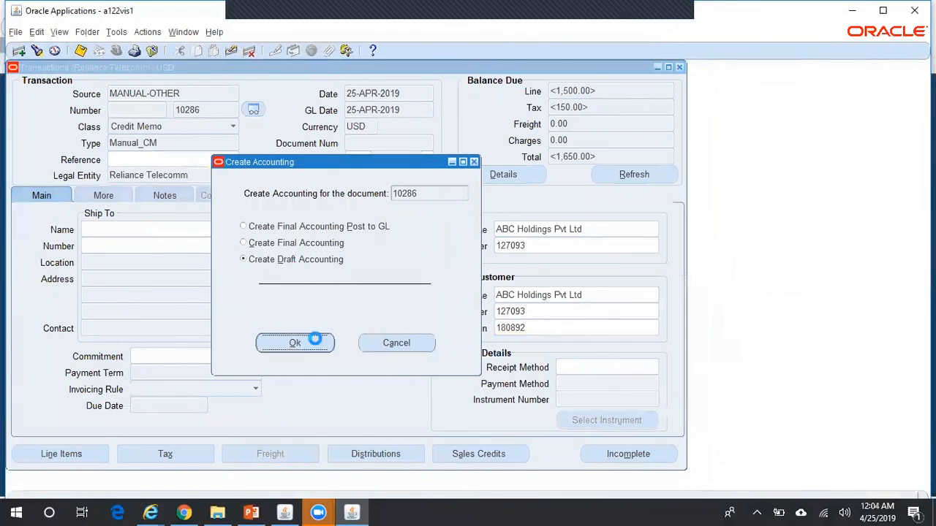
left_click(555, 301)
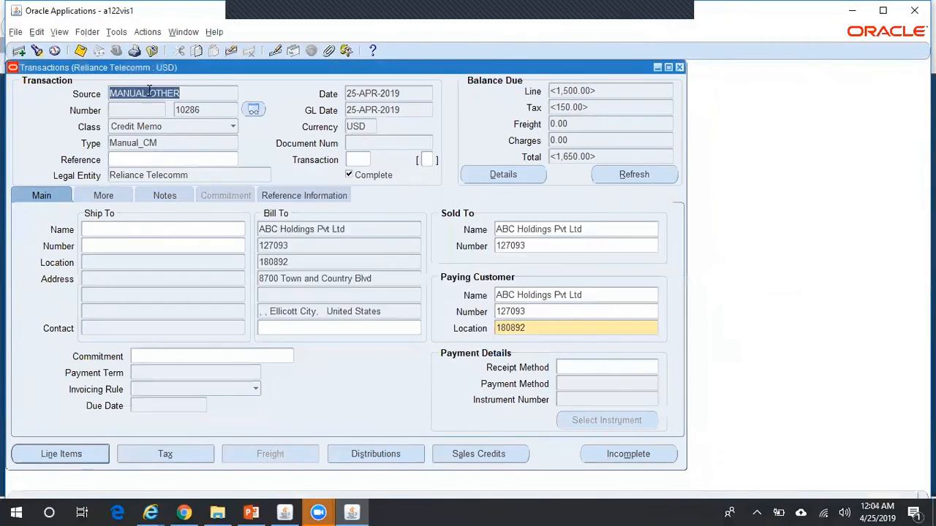
left_click(117, 33)
left_click(149, 76)
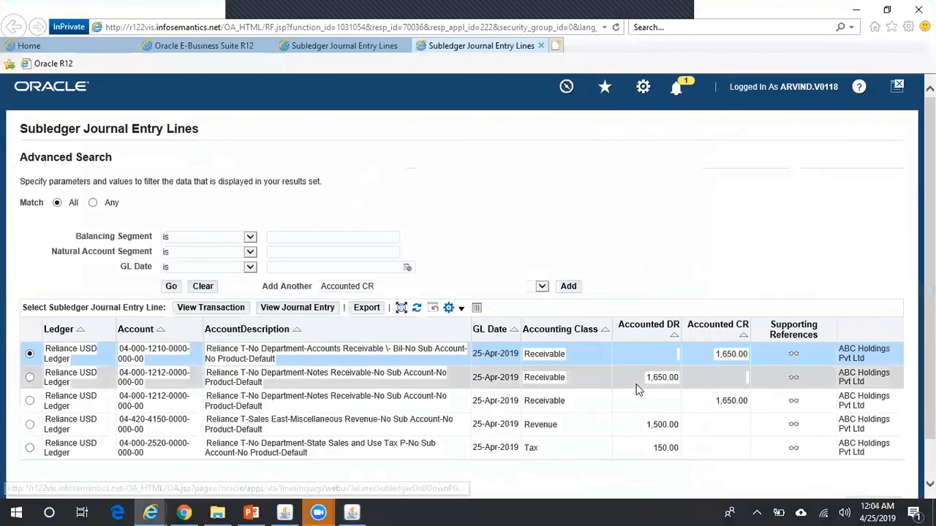
left_click_drag(931, 322, 930, 358)
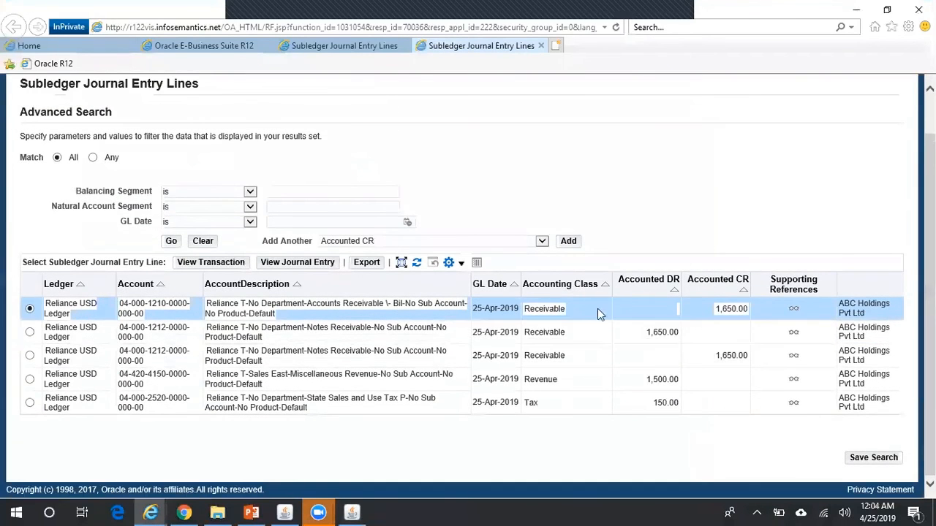